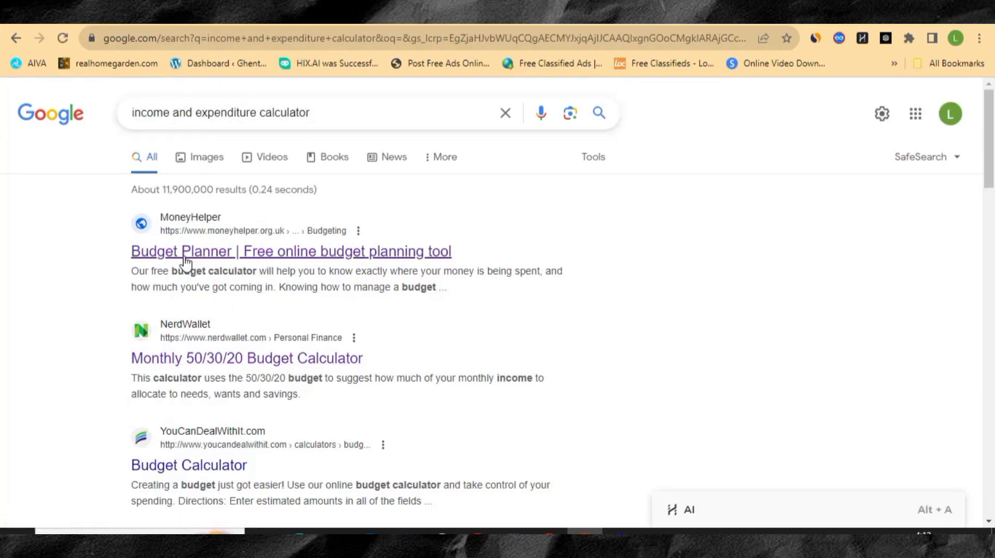
- Examine the Google results for "income and expenditure calculator" to see which sites offer budget calculators
scroll(185, 266, "down", 1)
scroll(183, 272, "down", 8)
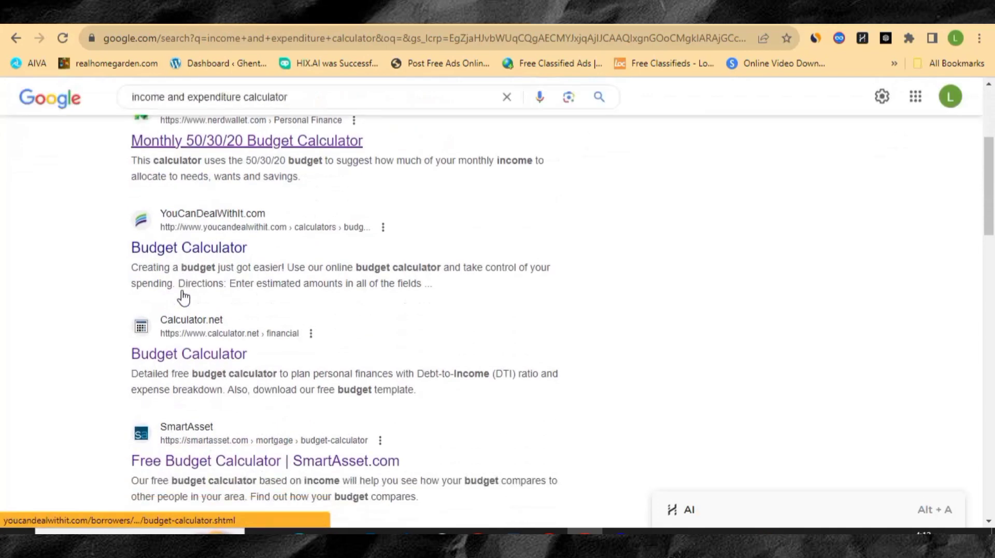
scroll(182, 344, "up", 10)
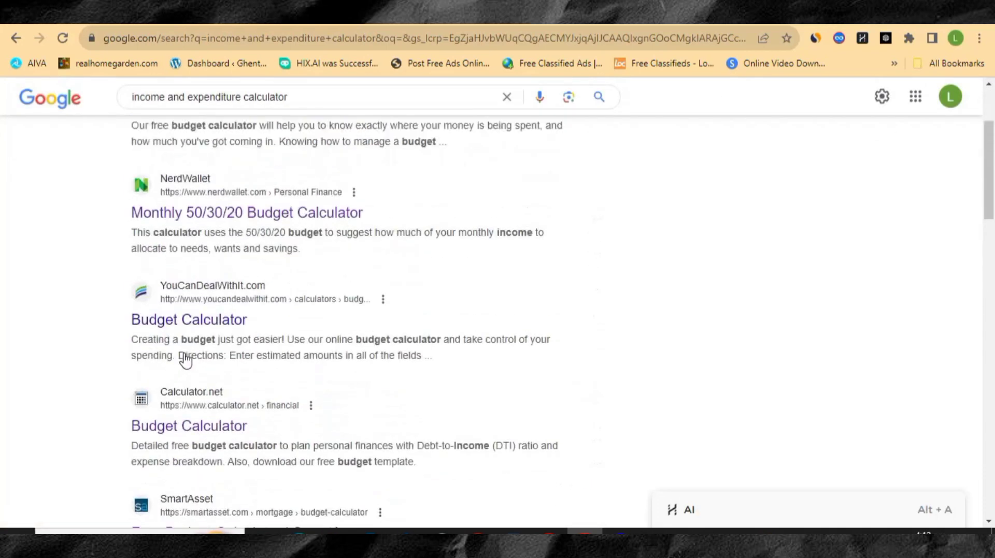
left_click_drag(317, 113, 126, 111)
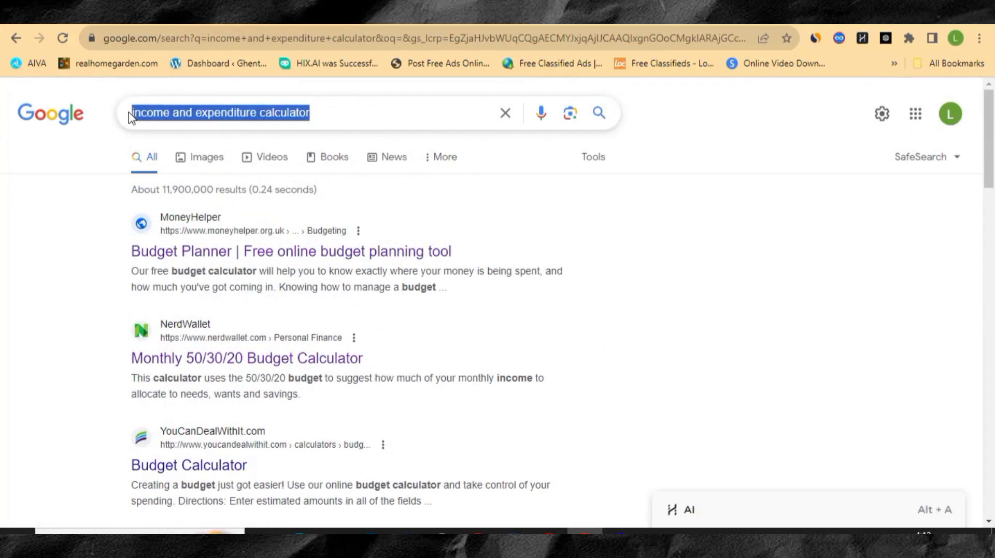
left_click(328, 108)
left_click(639, 166)
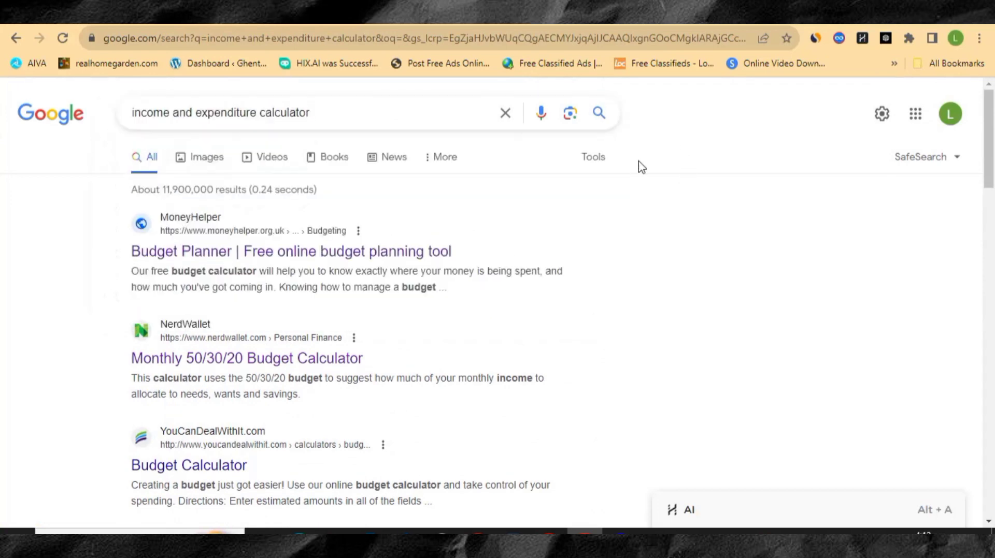
scroll(244, 357, "down", 5)
scroll(244, 362, "up", 3)
scroll(244, 370, "up", 3)
scroll(203, 393, "down", 4)
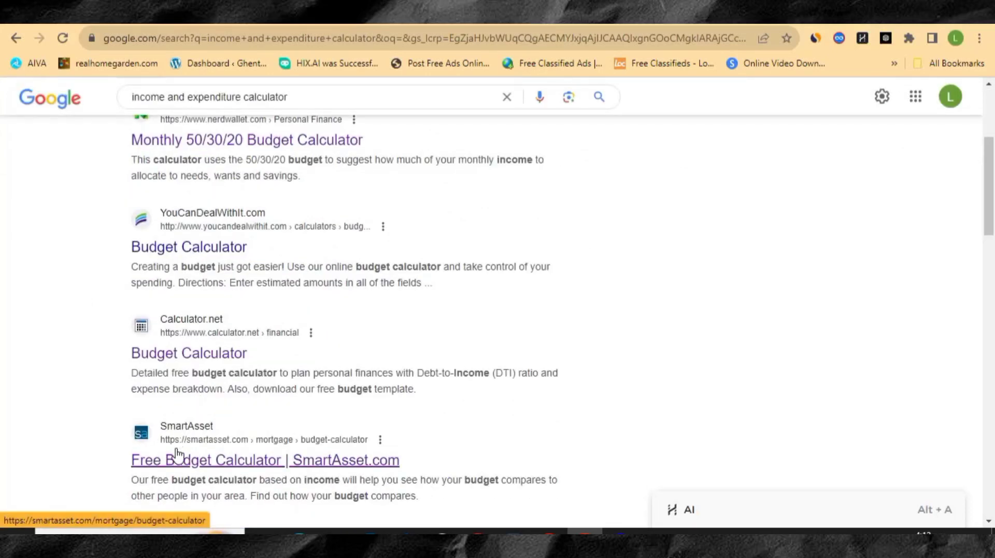
scroll(178, 453, "down", 1)
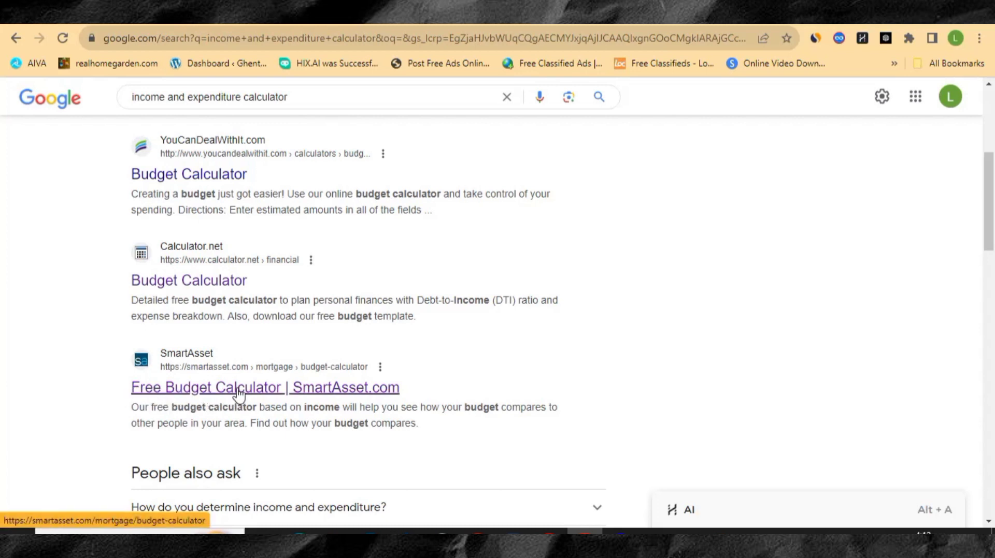
- Open SmartAsset's Free Budget Calculator from the search results
left_click(177, 395)
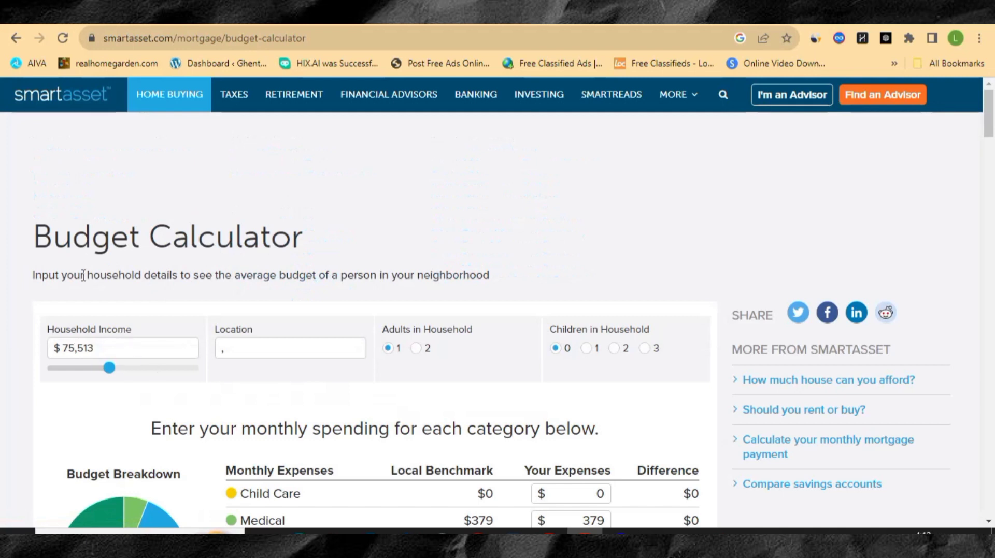
left_click_drag(38, 229, 311, 244)
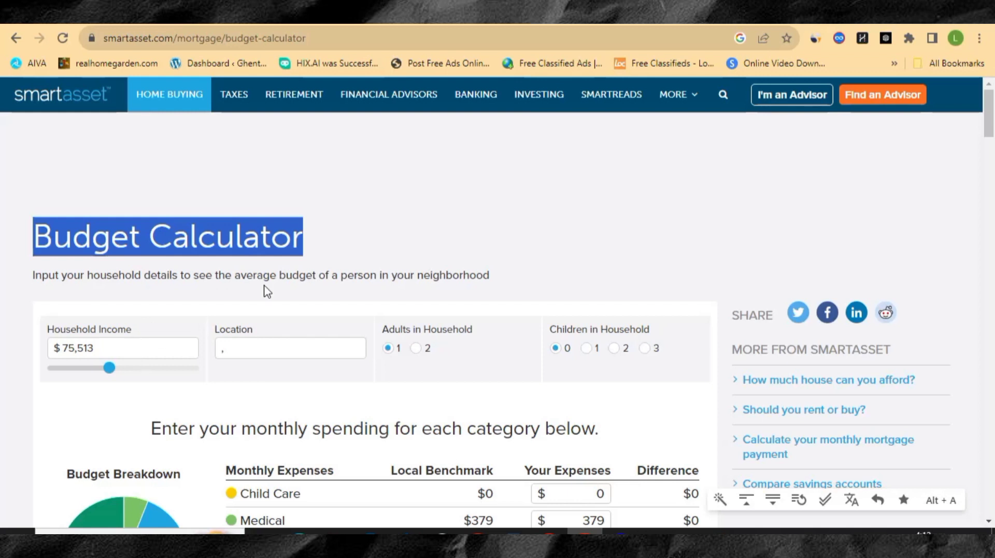
left_click(266, 176)
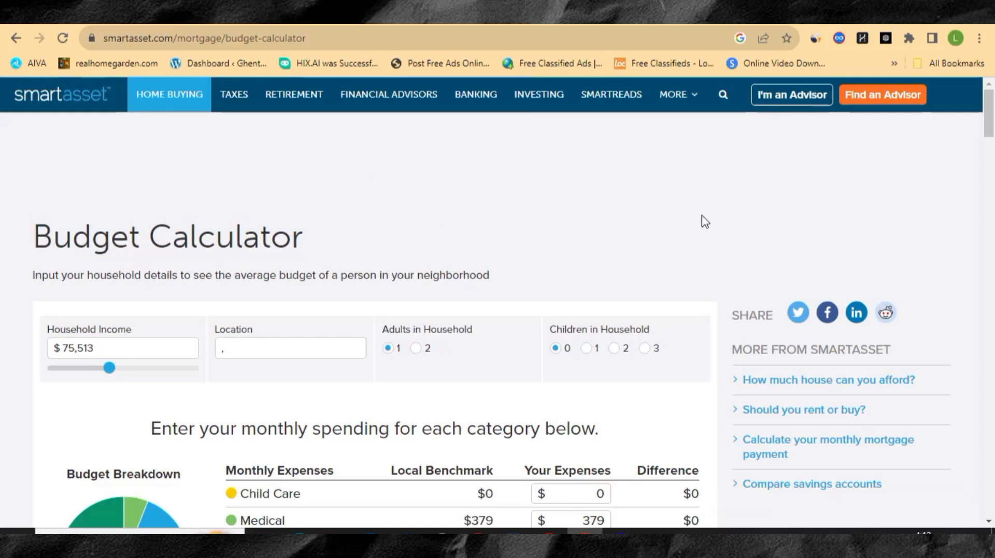
- Check the monthly visits of smartasset.com with the website traffic extension and highlight that row
left_click(814, 40)
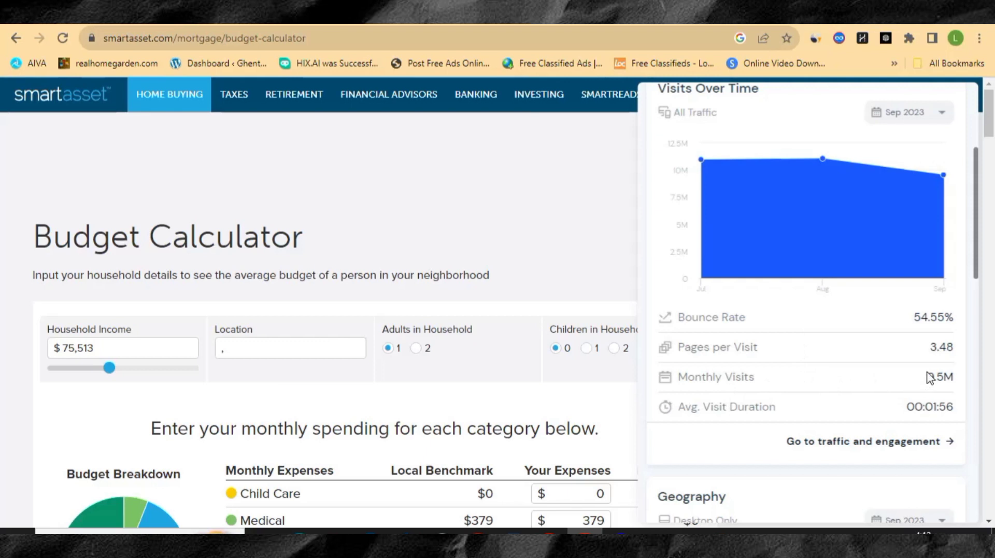
left_click_drag(952, 379, 667, 380)
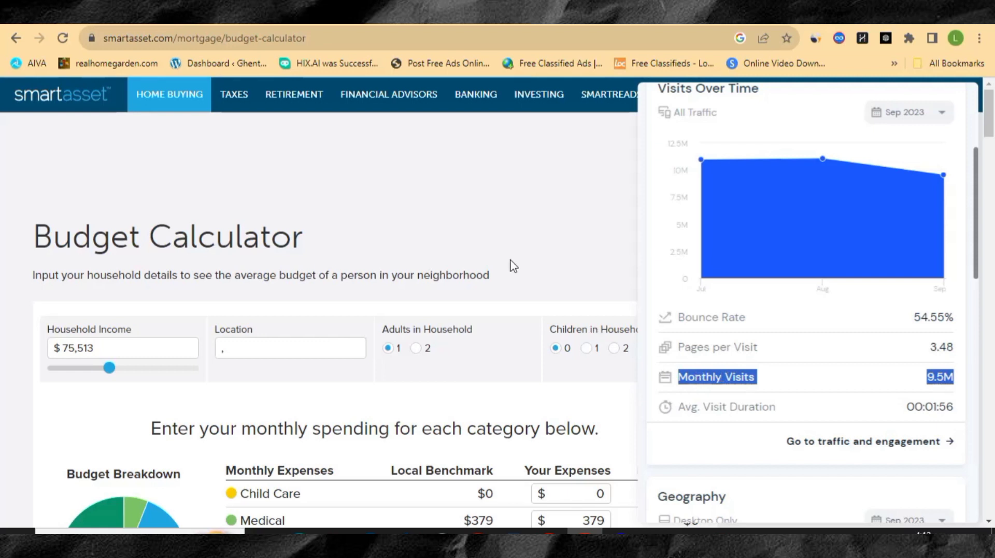
left_click(392, 212)
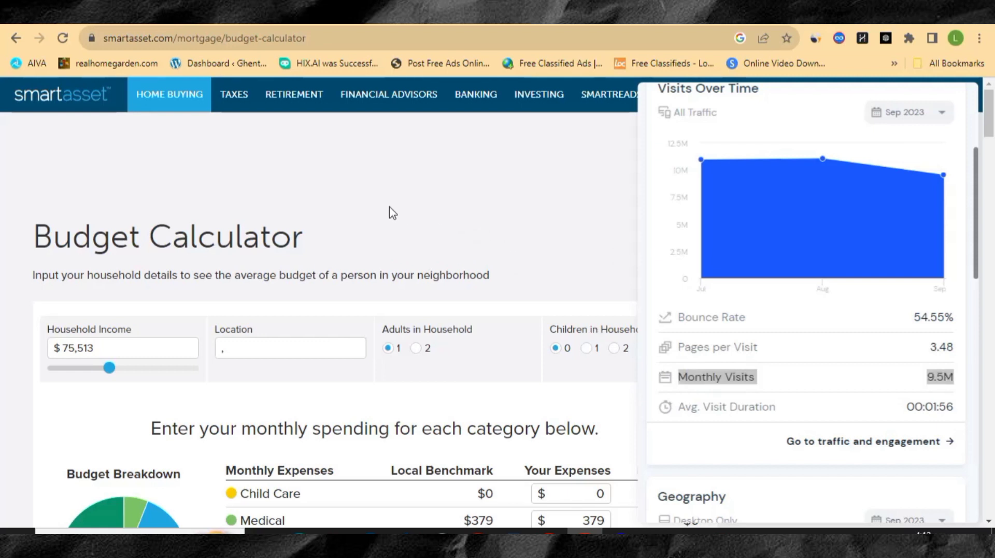
- Look through SmartAsset's monthly expenses table and the sample Income & Expenditure Calculator blog page
scroll(334, 246, "down", 7)
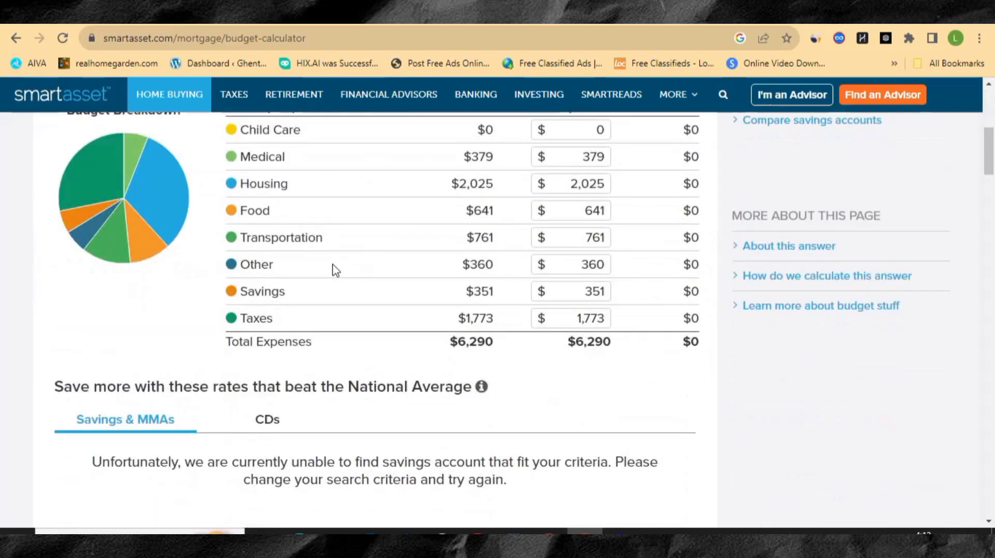
scroll(333, 271, "up", 7)
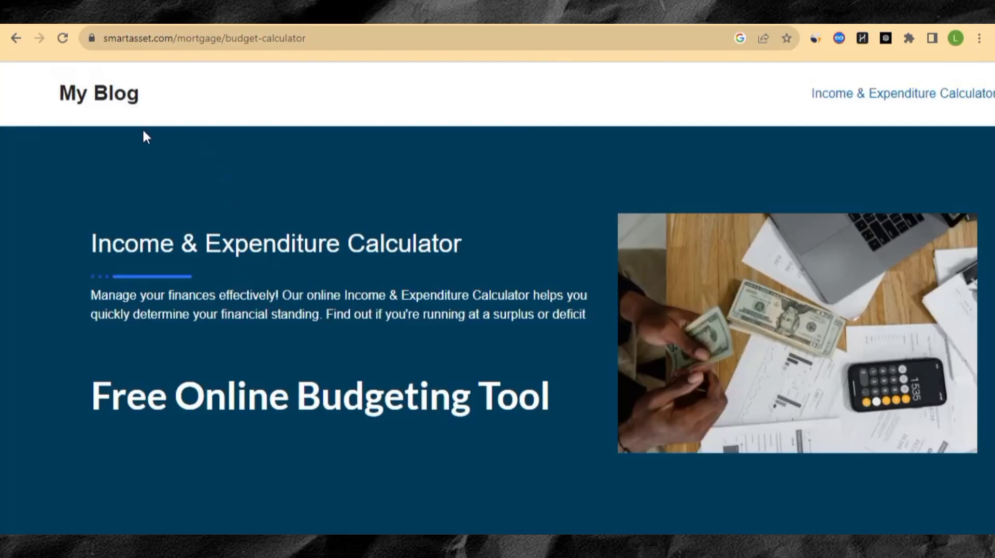
scroll(144, 133, "down", 5)
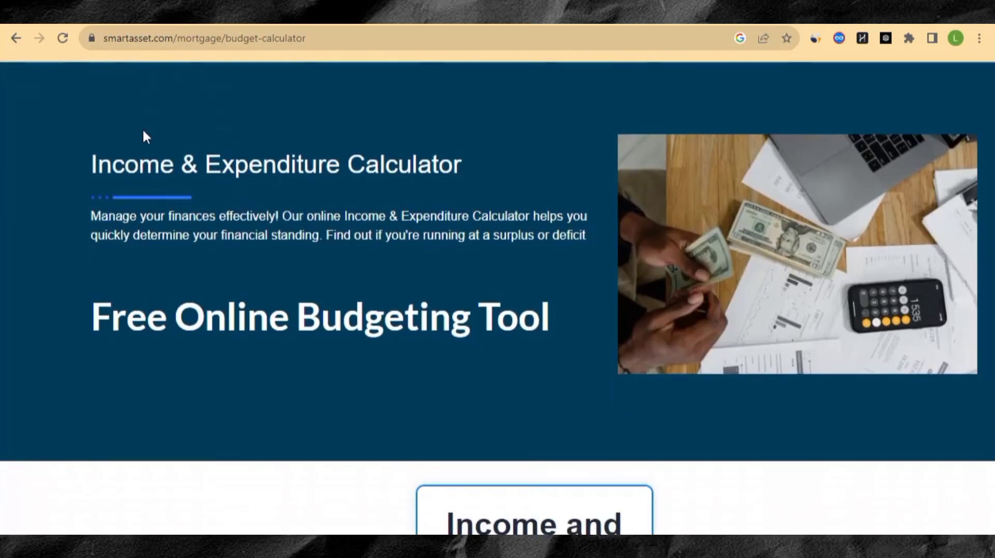
scroll(143, 131, "down", 5)
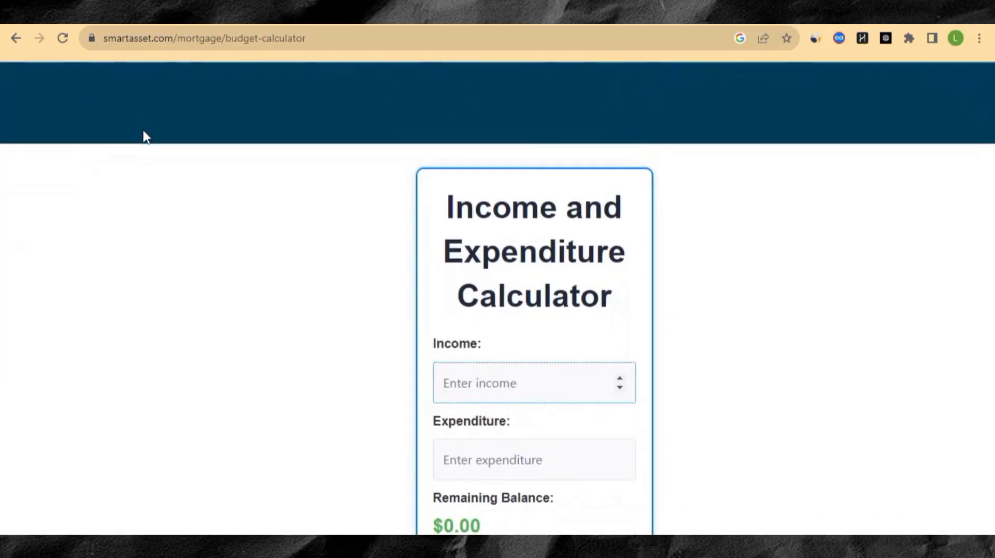
scroll(143, 131, "up", 2)
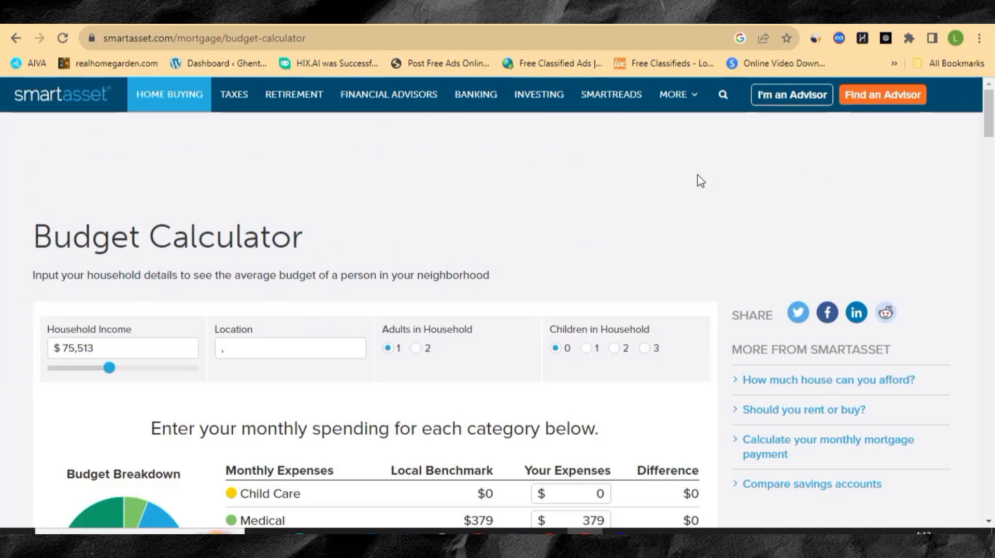
- Switch to the browser window with Namecheap and open its Shared Hosting page
left_click(539, 530)
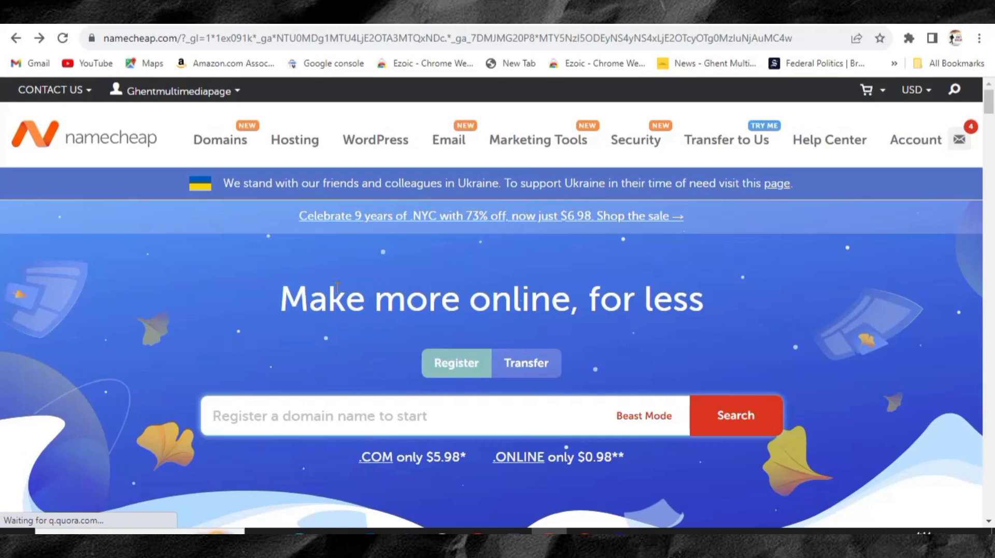
scroll(338, 286, "down", 5)
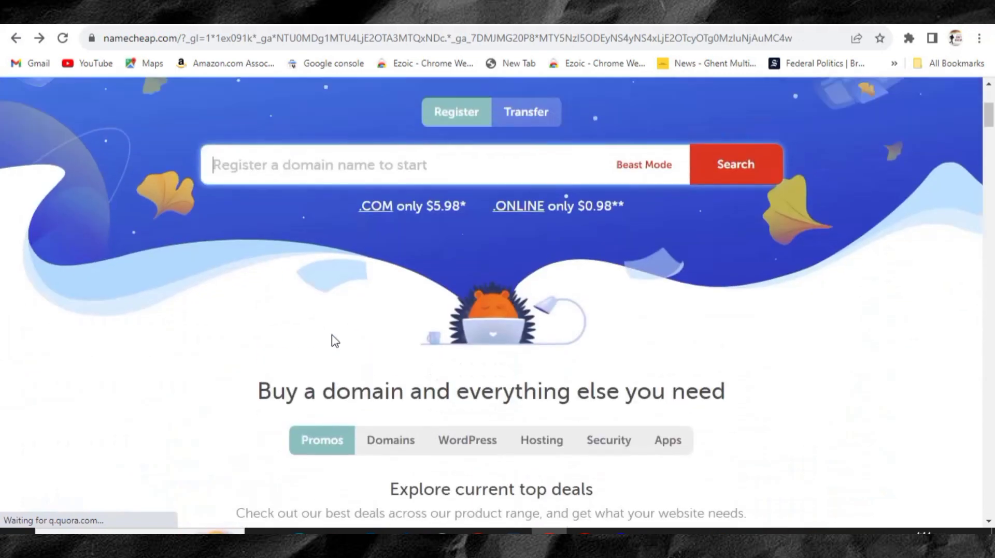
scroll(333, 339, "up", 5)
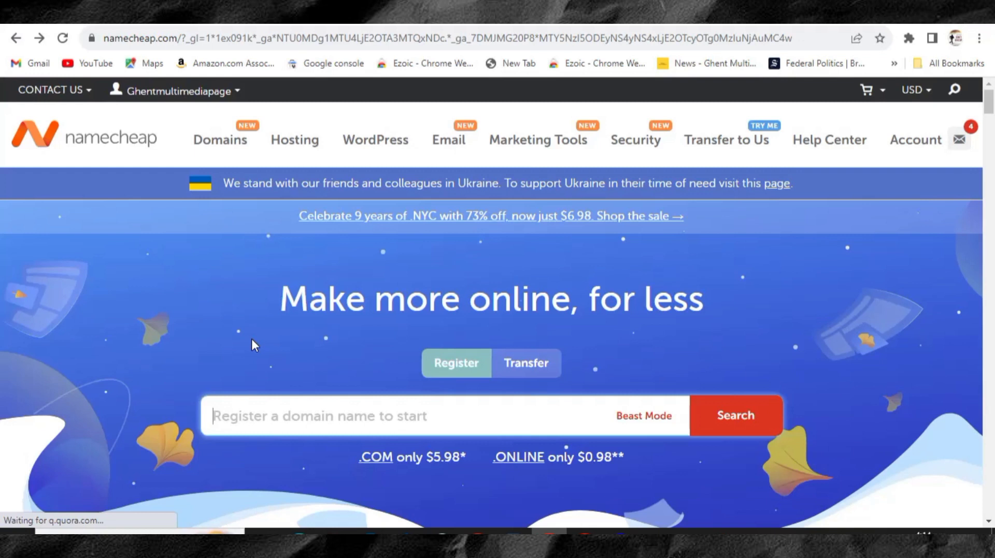
mouse_move(291, 145)
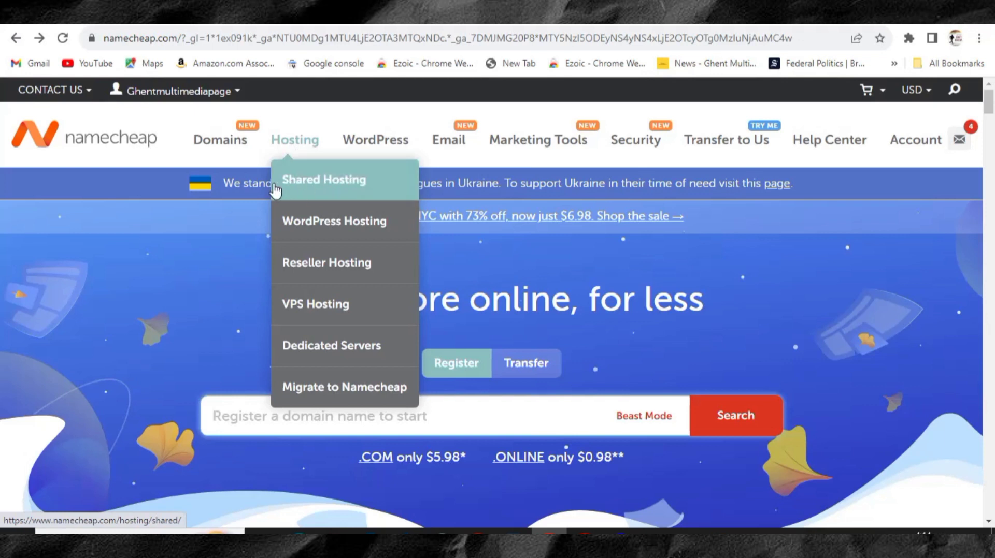
left_click(318, 191)
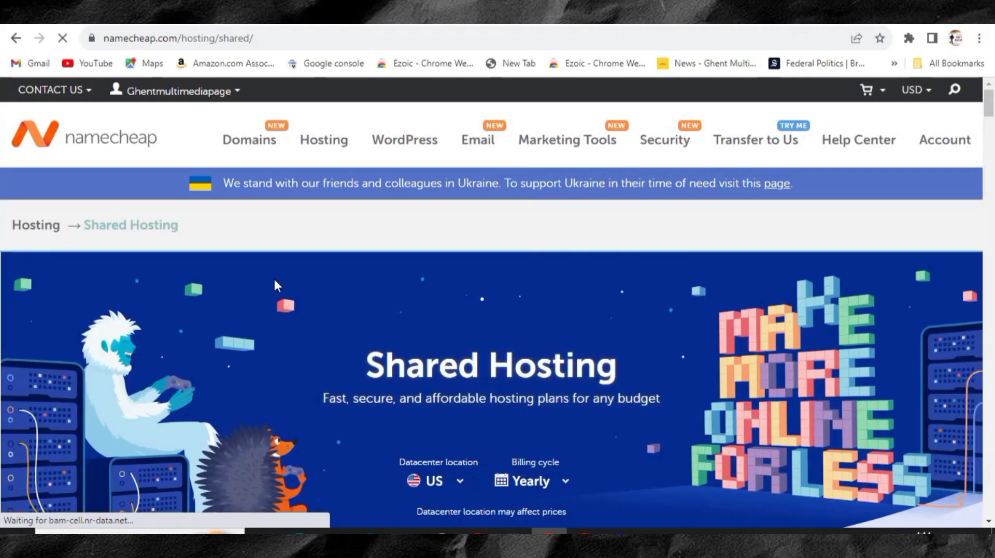
- Compare the shared hosting plans and start the purchase of the yearly Stellar plan
scroll(275, 285, "down", 3)
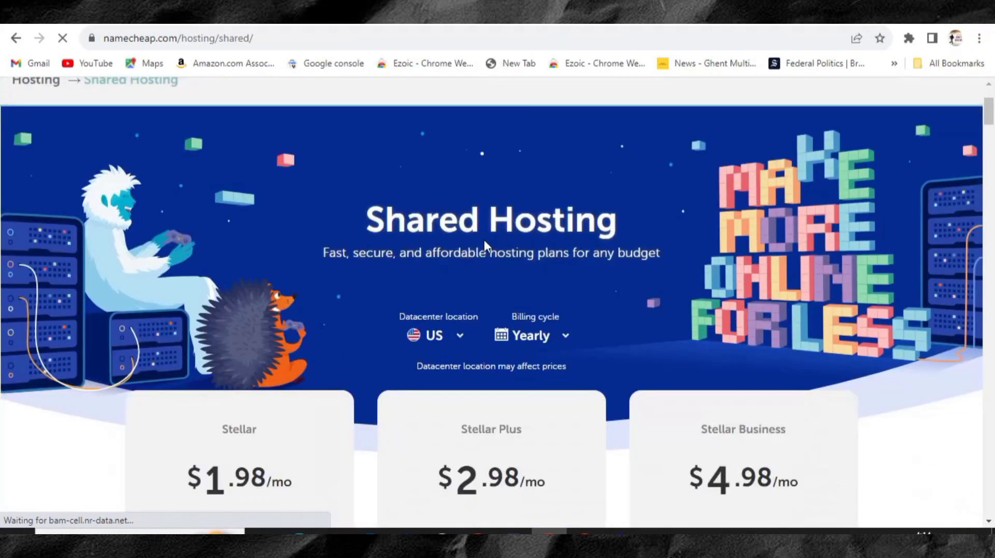
scroll(352, 267, "down", 4)
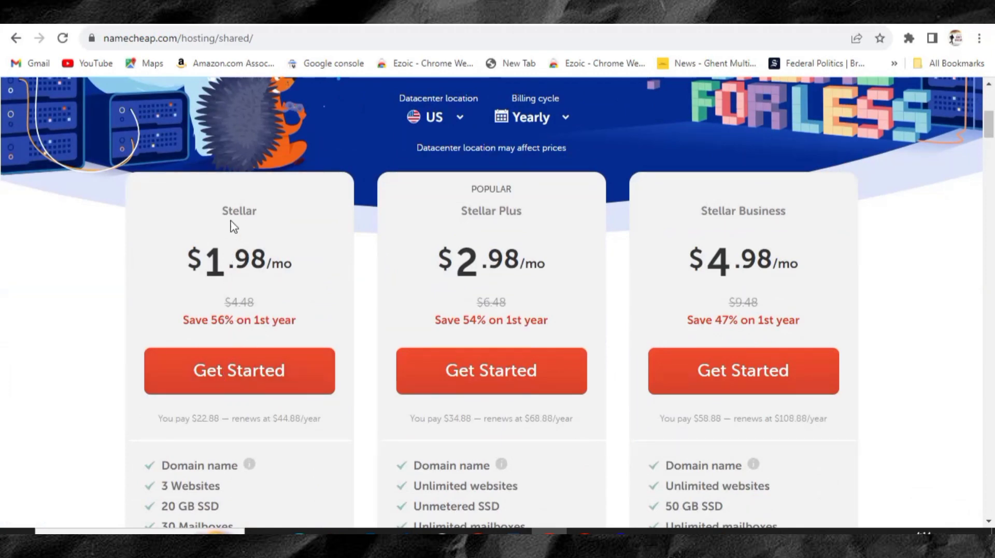
scroll(228, 259, "down", 3)
scroll(213, 317, "up", 2)
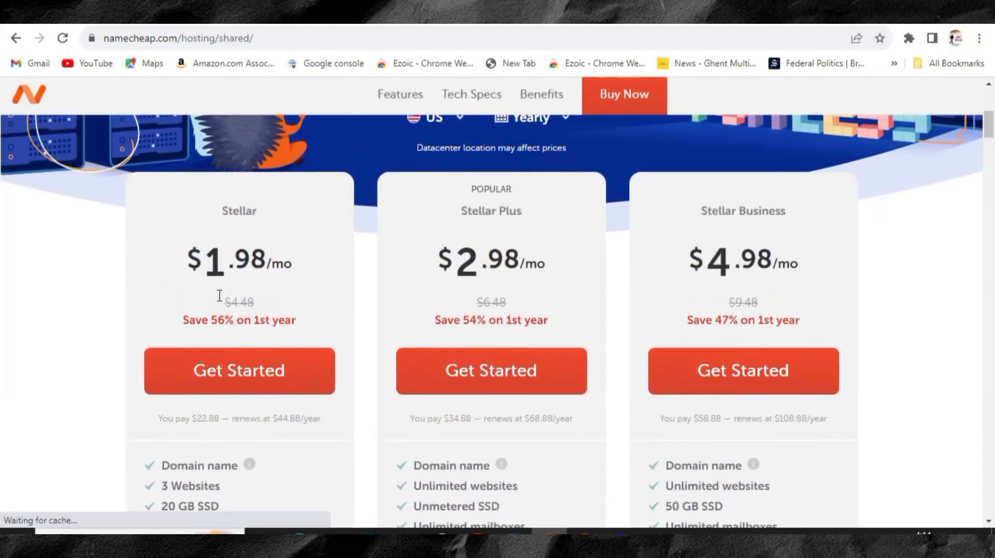
scroll(223, 363, "down", 1)
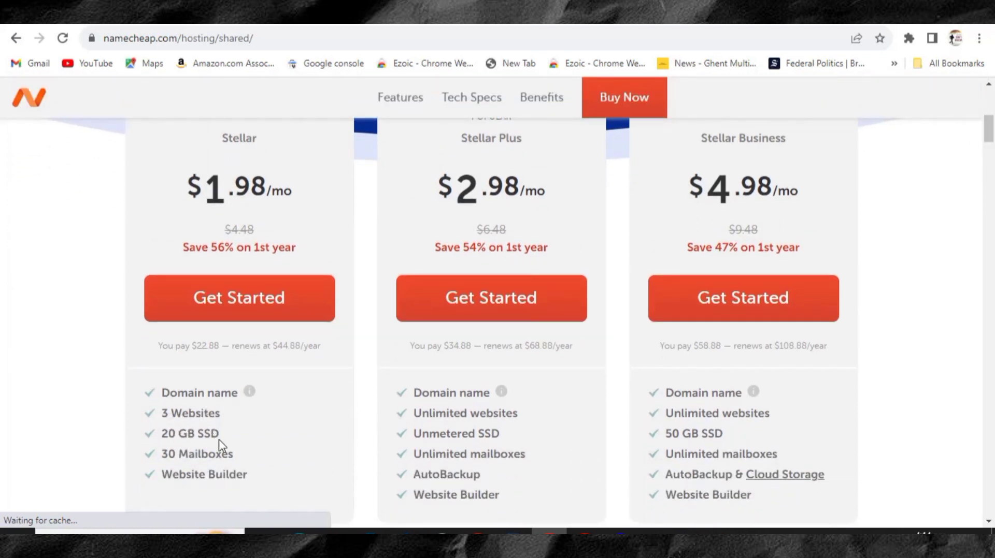
left_click(237, 307)
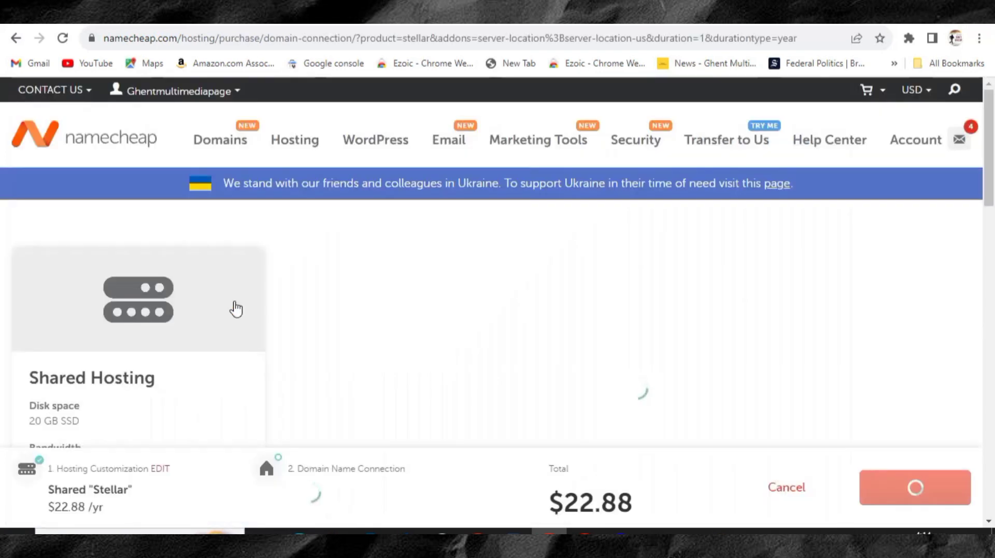
- Examine the new and existing domain name options for connecting a domain to the Stellar hosting plan
scroll(367, 295, "down", 5)
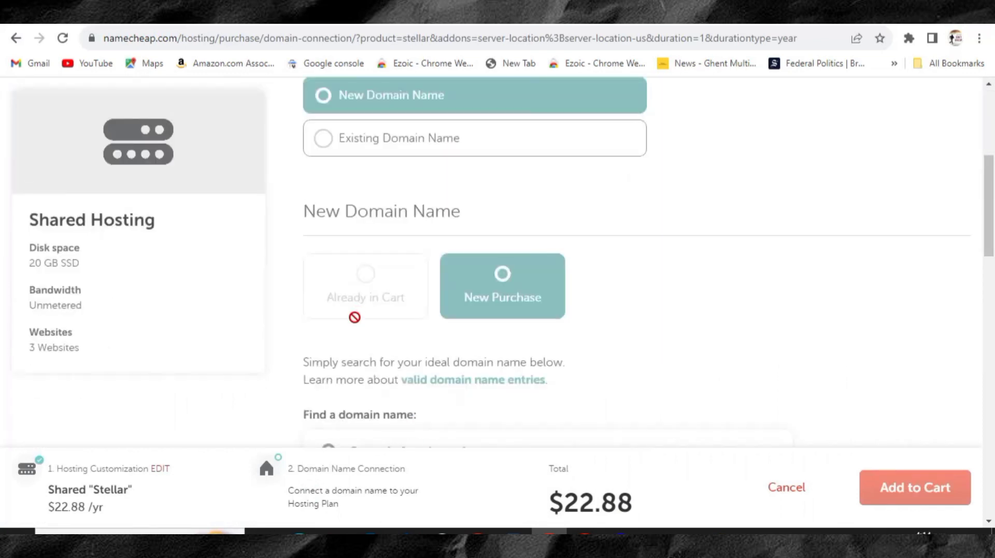
scroll(395, 315, "up", 4)
scroll(334, 290, "down", 4)
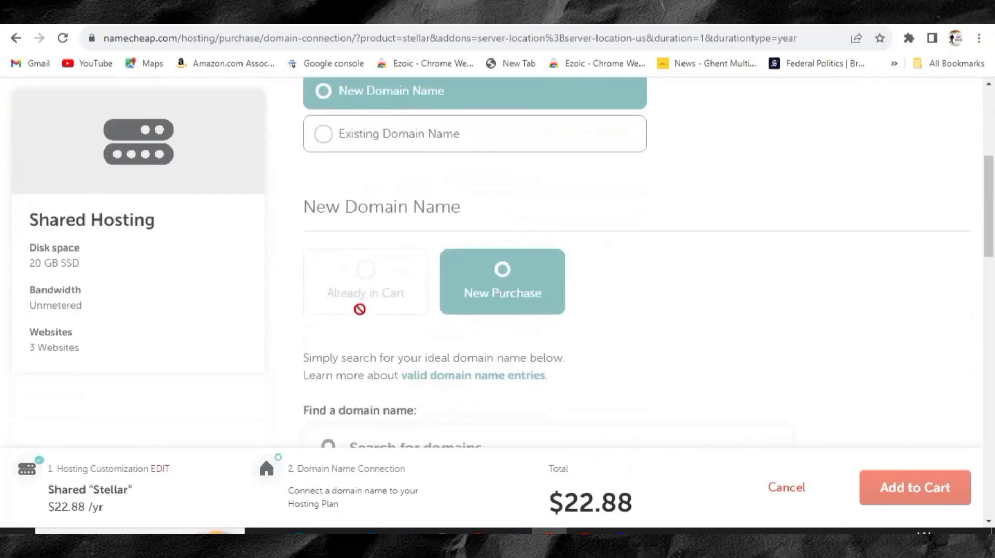
scroll(358, 311, "down", 3)
scroll(360, 315, "up", 5)
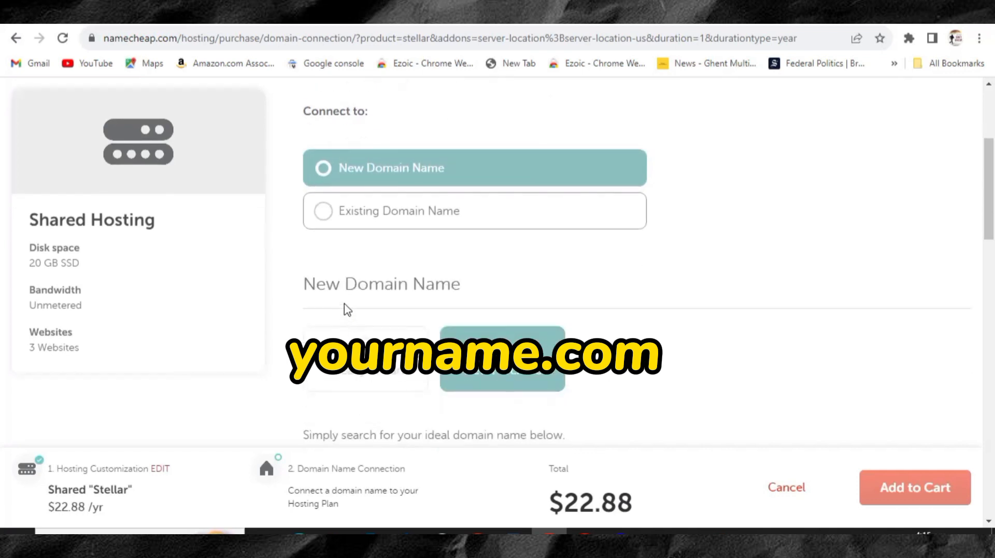
scroll(354, 279, "down", 3)
scroll(356, 282, "up", 7)
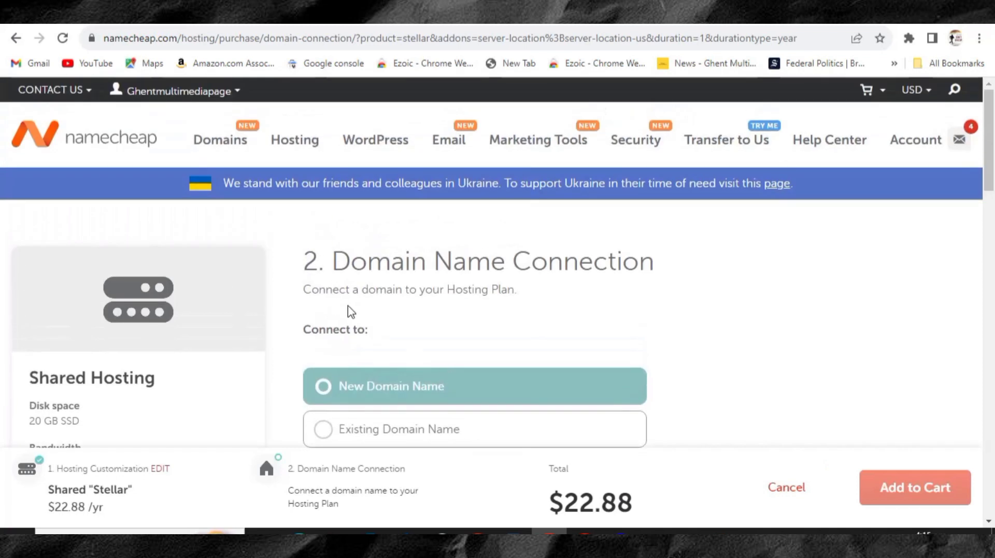
- Open the Namecheap account dashboard and go to cPanel for ghentmultimedia.com's Stellar hosting
mouse_move(185, 134)
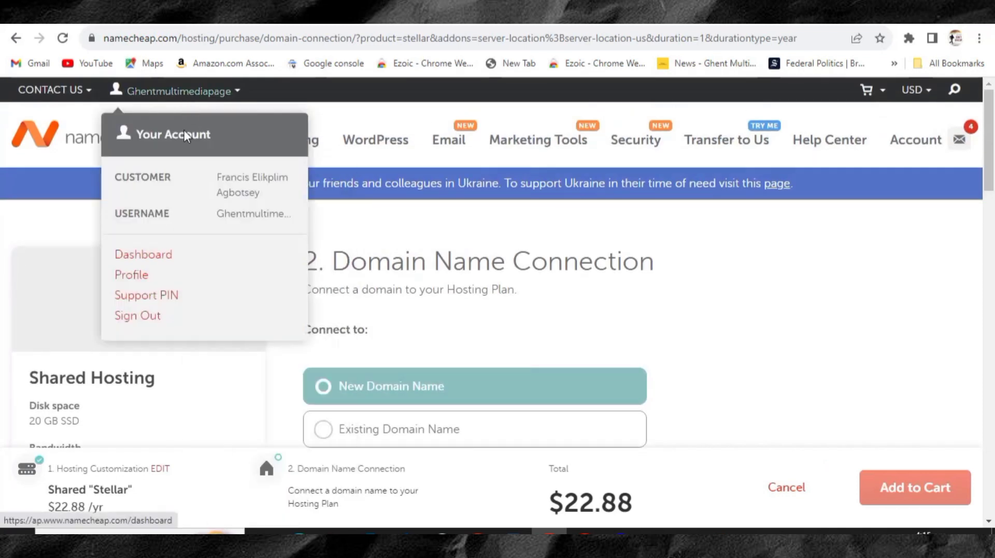
left_click(149, 259)
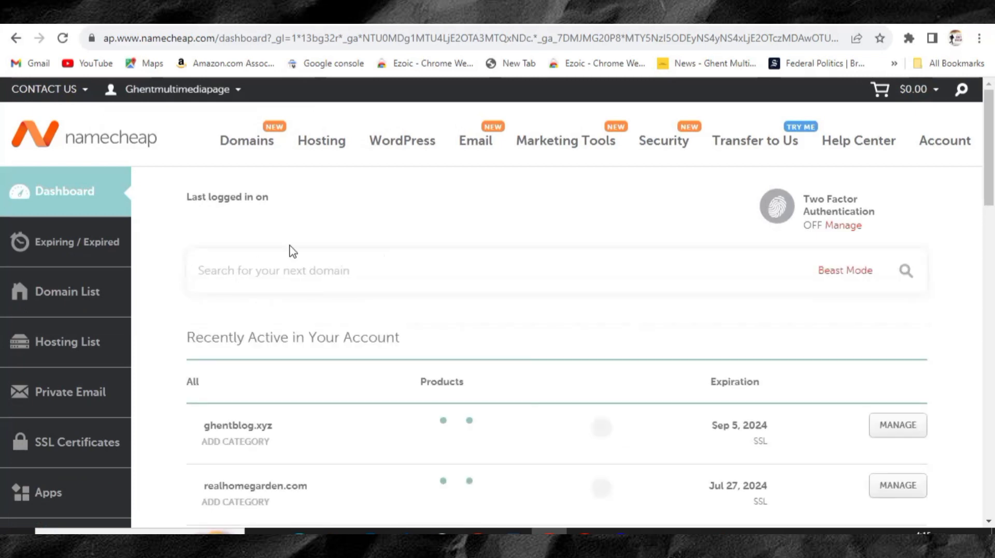
scroll(283, 306, "down", 3)
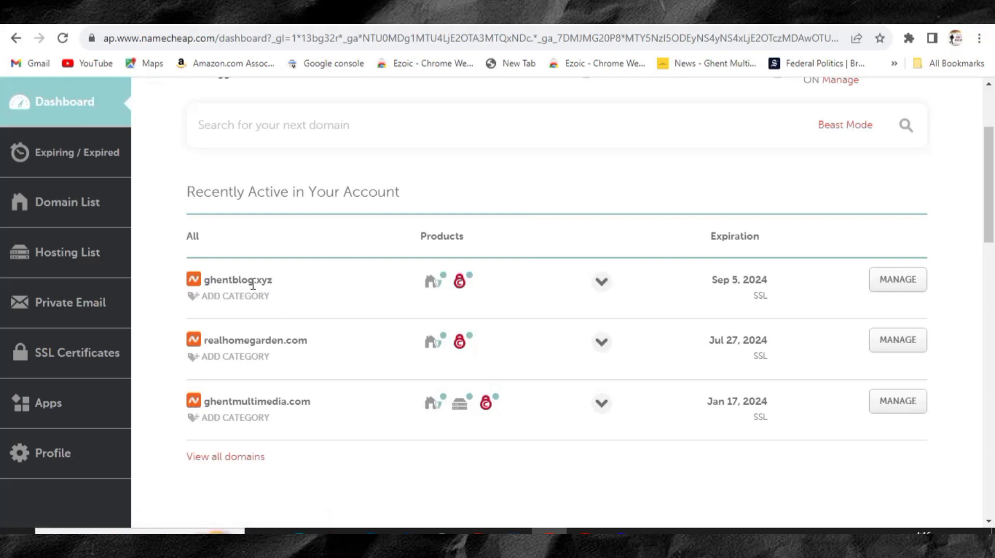
mouse_move(458, 284)
mouse_move(460, 404)
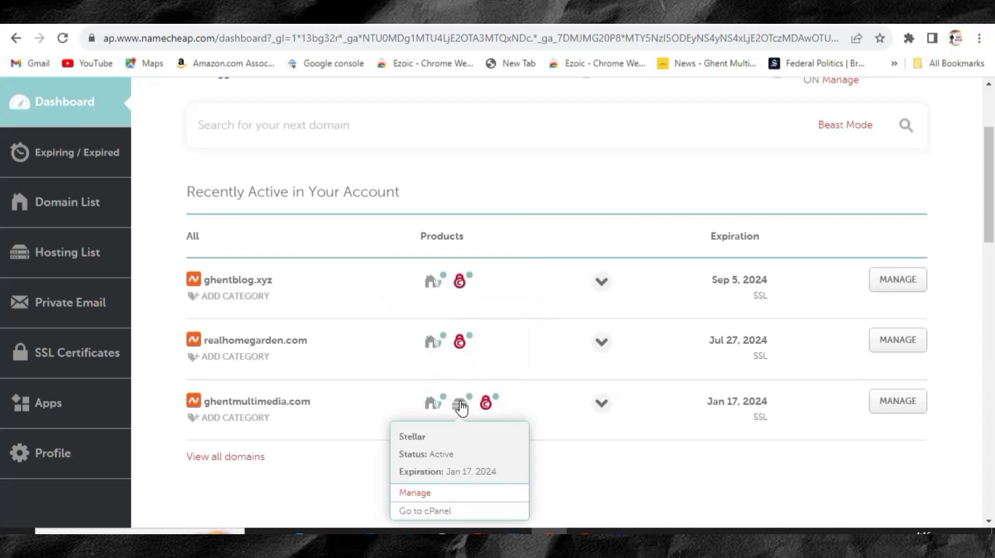
scroll(460, 407, "down", 1)
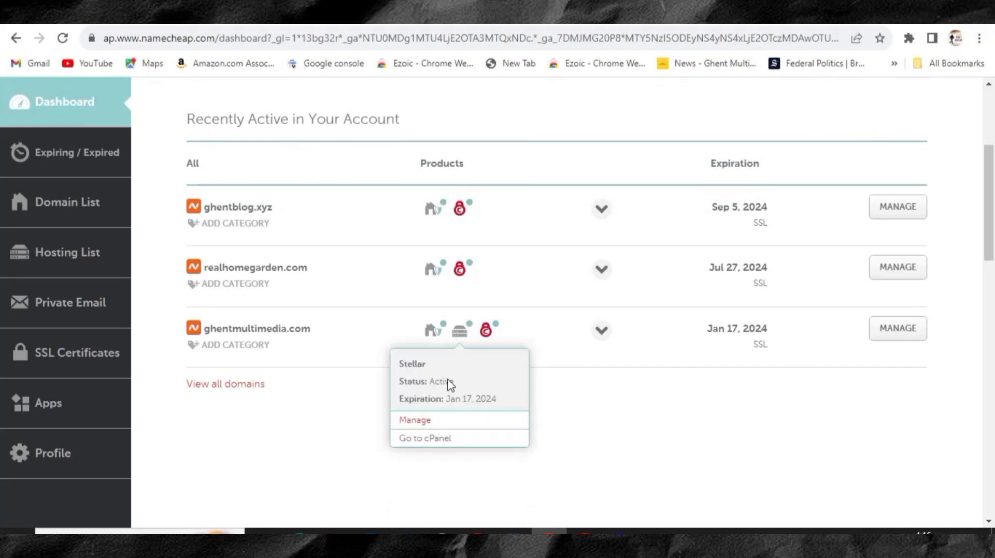
left_click(428, 439)
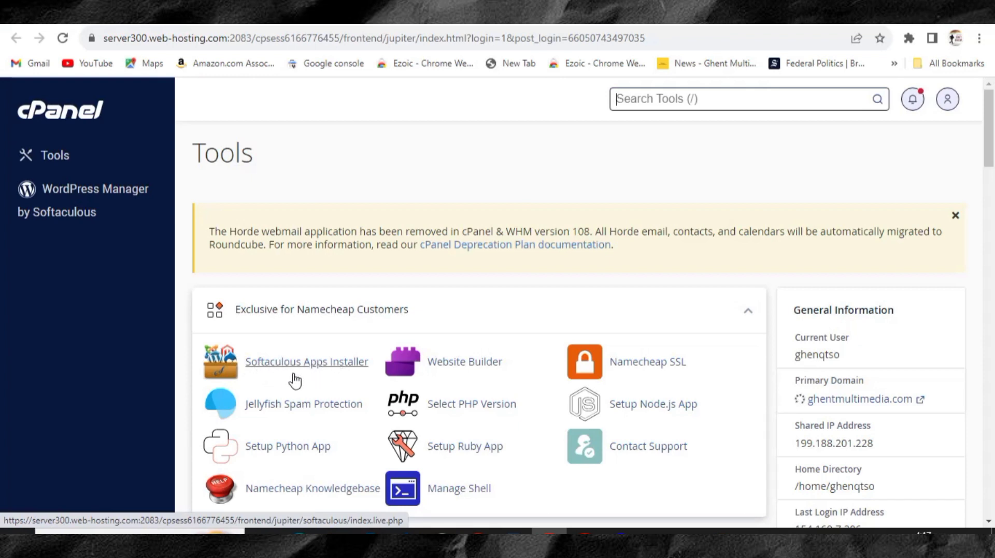
- Open the Softaculous Apps Installer from cPanel and start a WordPress installation
left_click(308, 363)
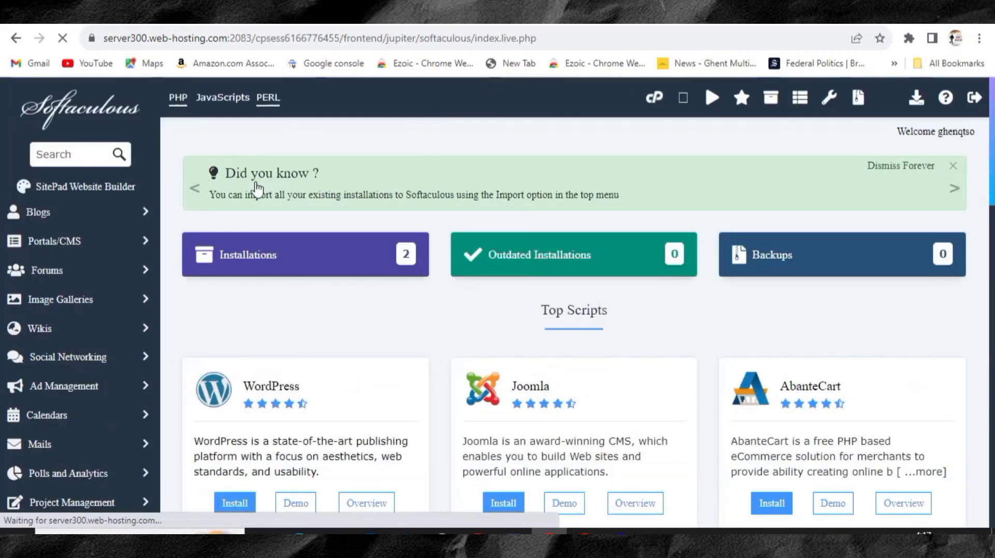
scroll(228, 357, "down", 3)
left_click(239, 366)
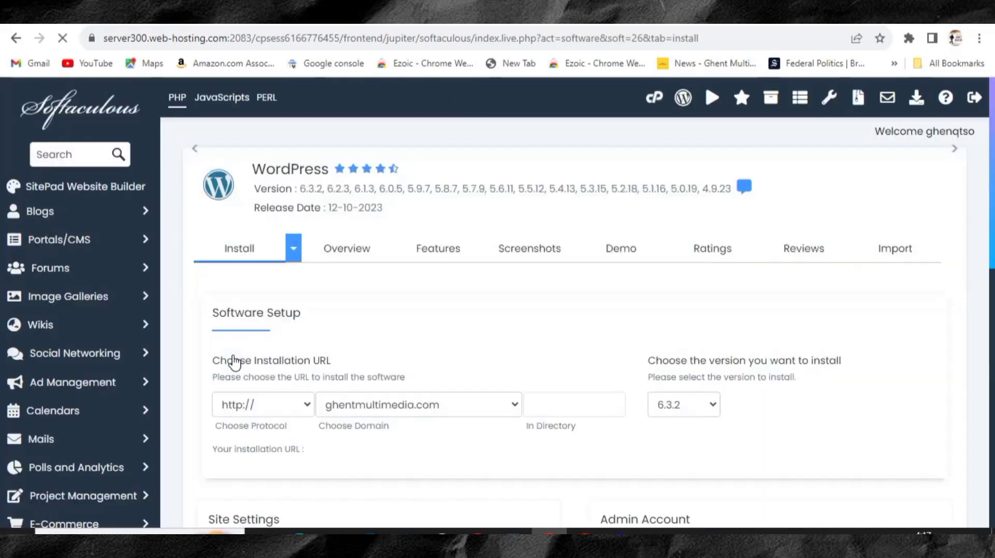
- Choose ghentblog.xyz as the domain for the WordPress installation URL
scroll(311, 414, "down", 1)
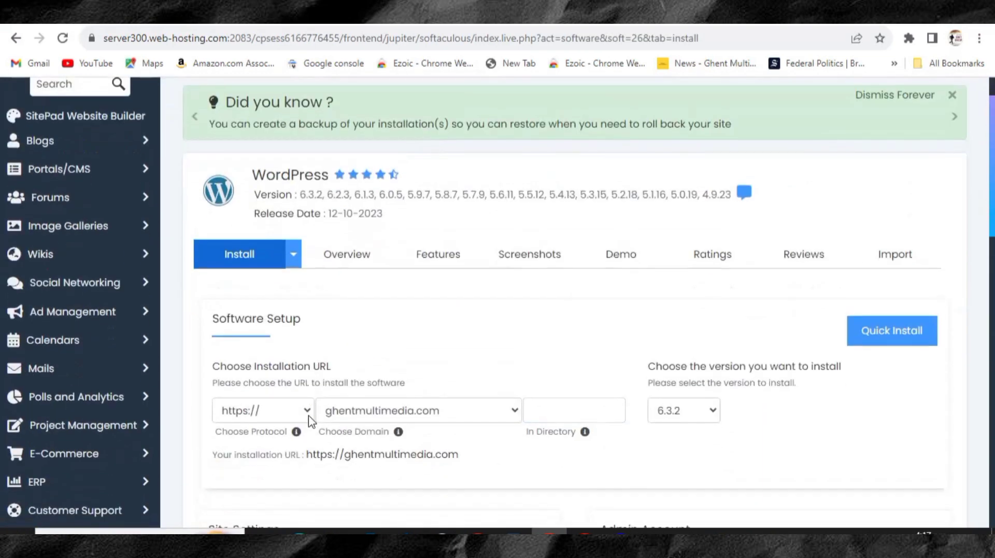
scroll(360, 430, "down", 1)
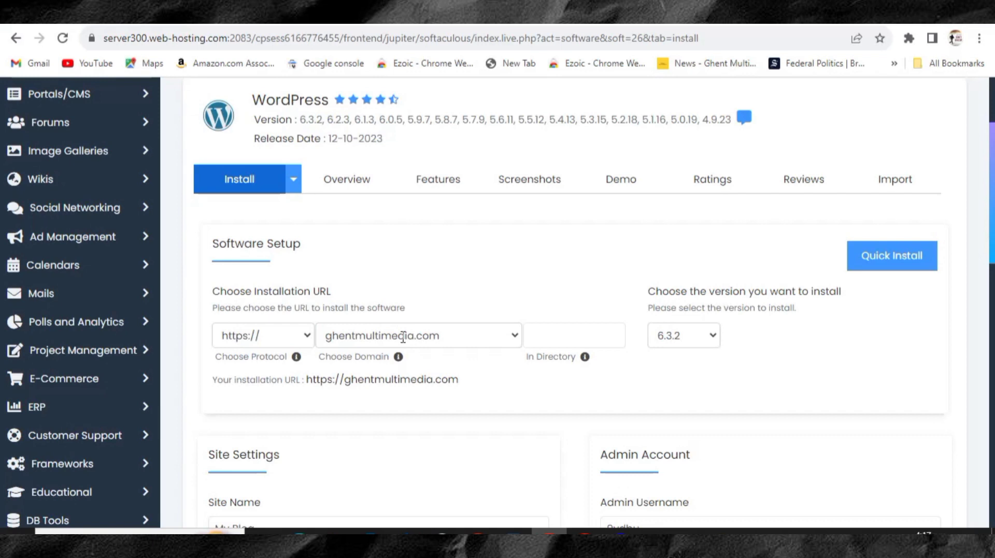
left_click(403, 337)
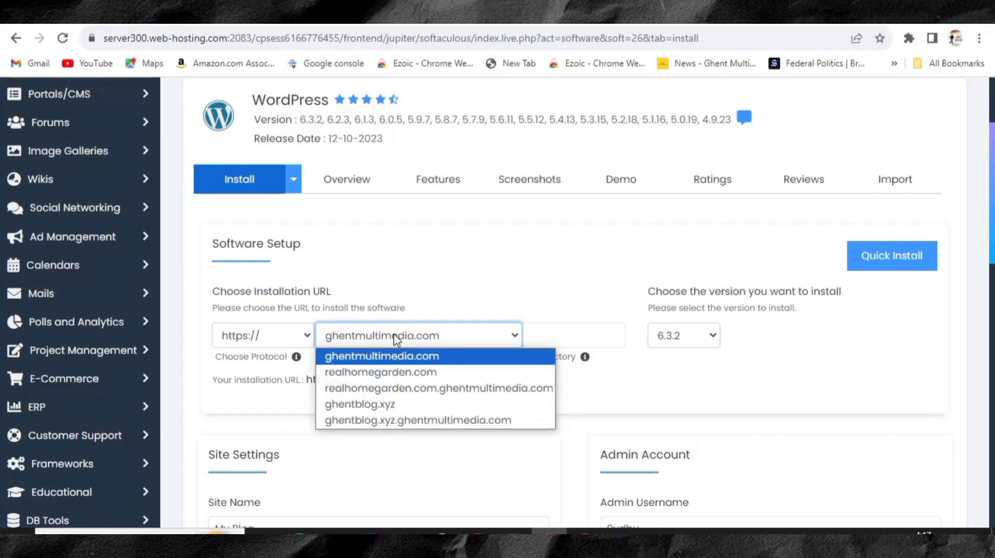
left_click(345, 408)
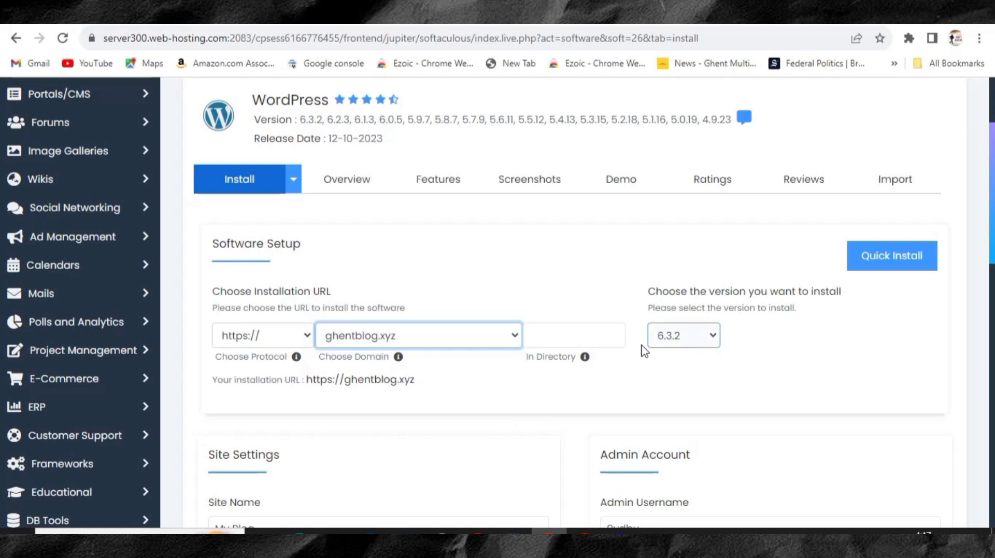
- Set the WordPress admin username to Mynewtool
scroll(531, 373, "down", 2)
scroll(531, 373, "down", 2)
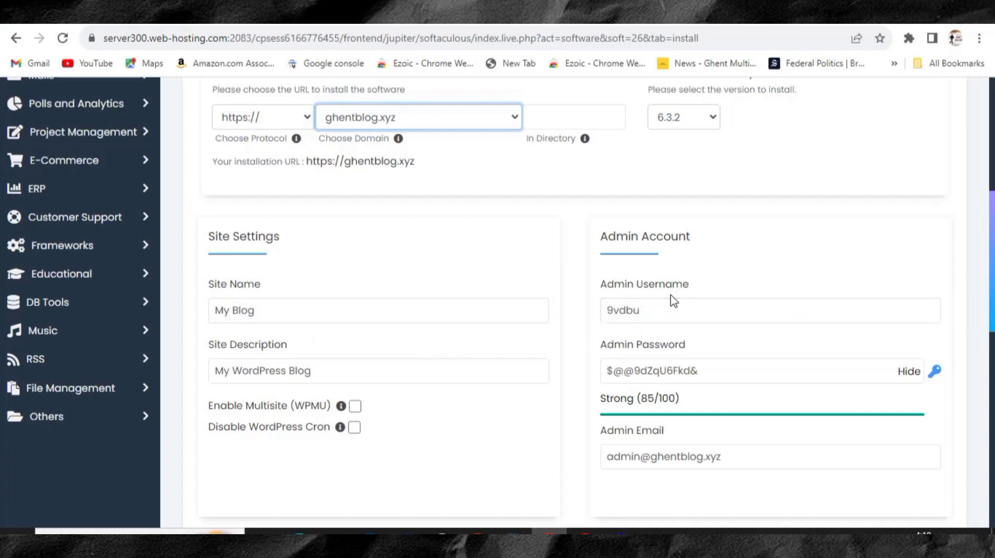
left_click(626, 373)
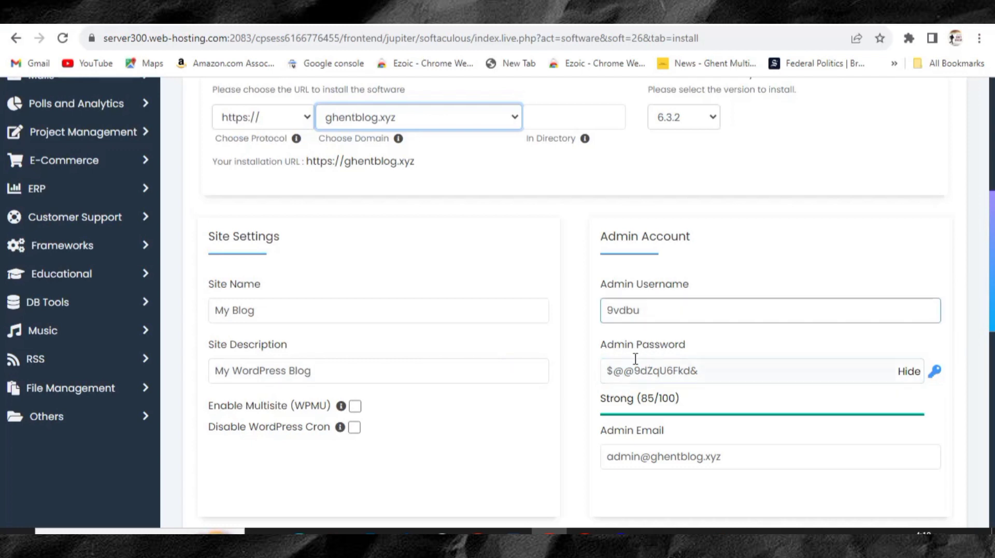
left_click_drag(651, 313, 606, 315)
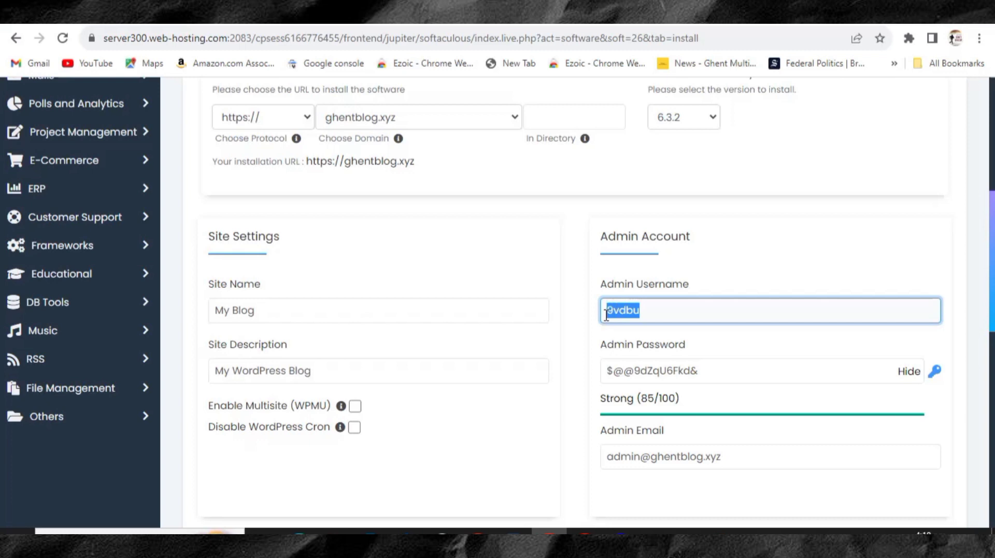
type("Mynew")
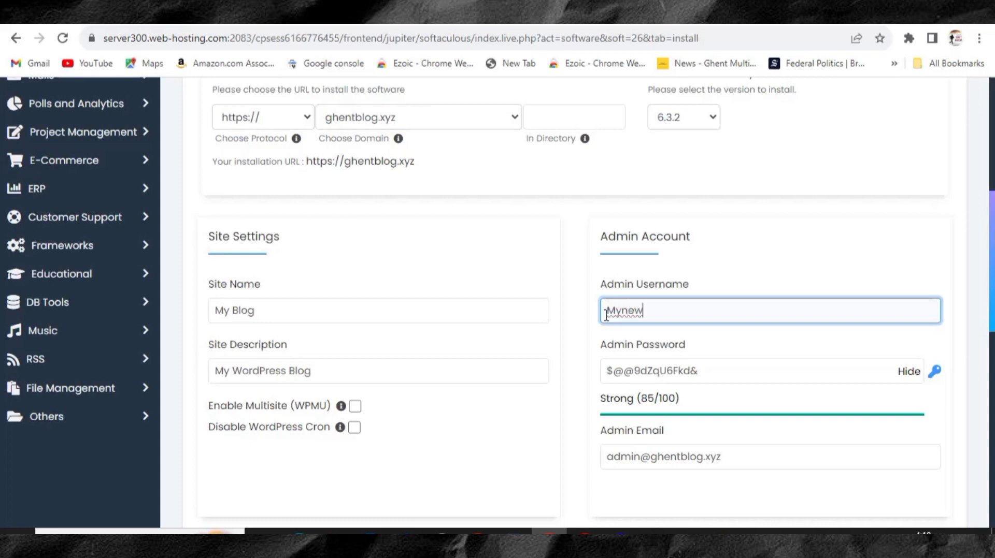
type("tool")
- Add one extra character to the end of the generated admin password
left_click(696, 371)
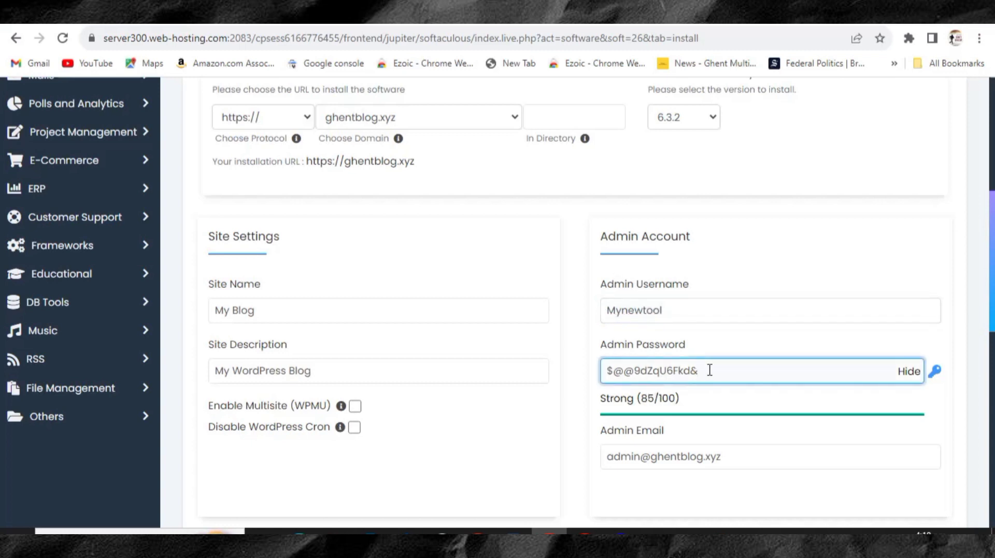
type("r")
left_click_drag(700, 371, 610, 378)
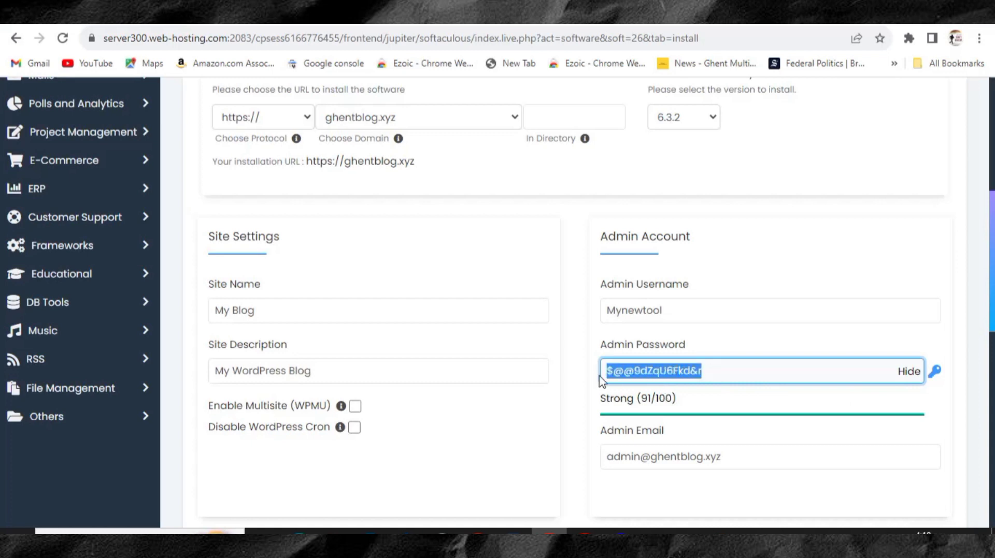
key("Right")
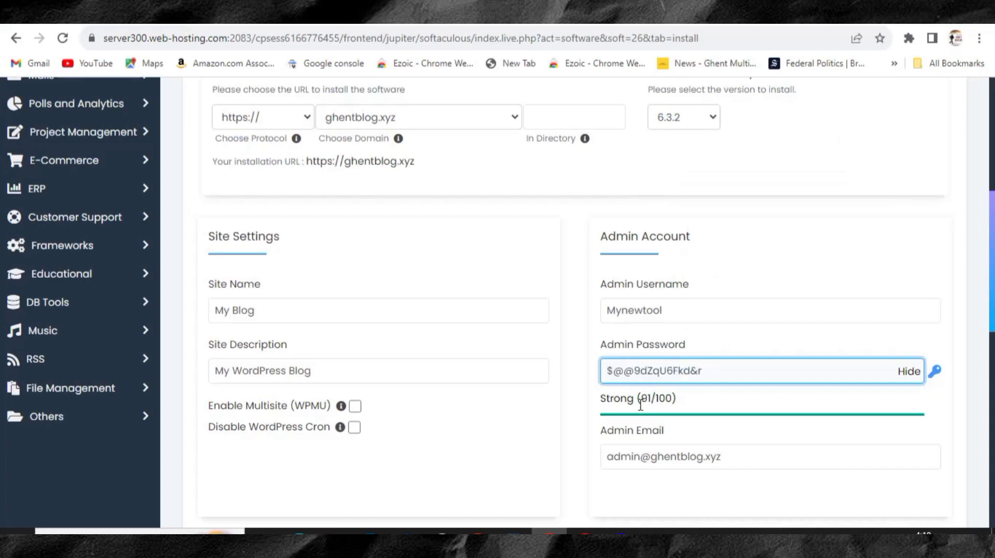
- Deselect the Limit Login Attempts (Loginizer) plugin and install WordPress
scroll(640, 404, "down", 3)
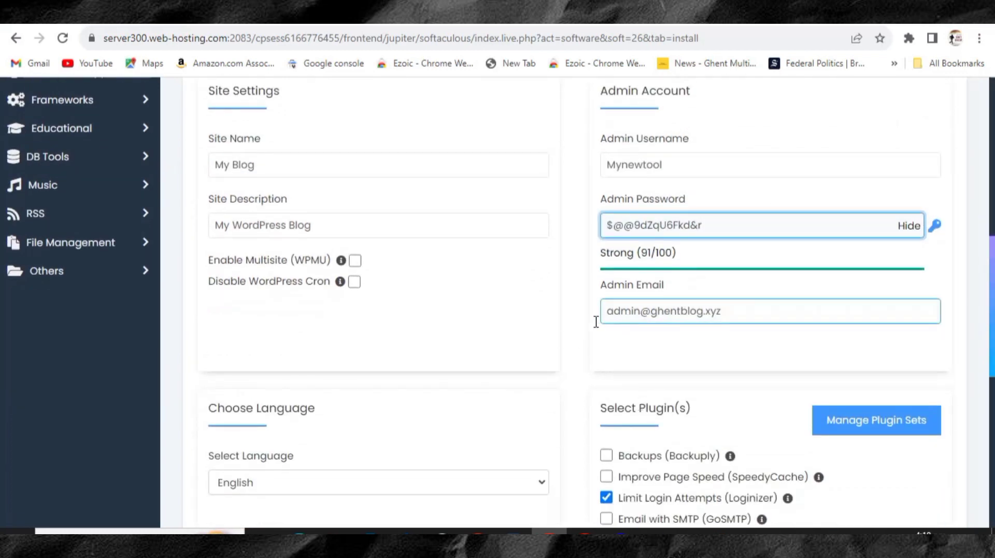
scroll(545, 371, "down", 1)
scroll(545, 372, "down", 3)
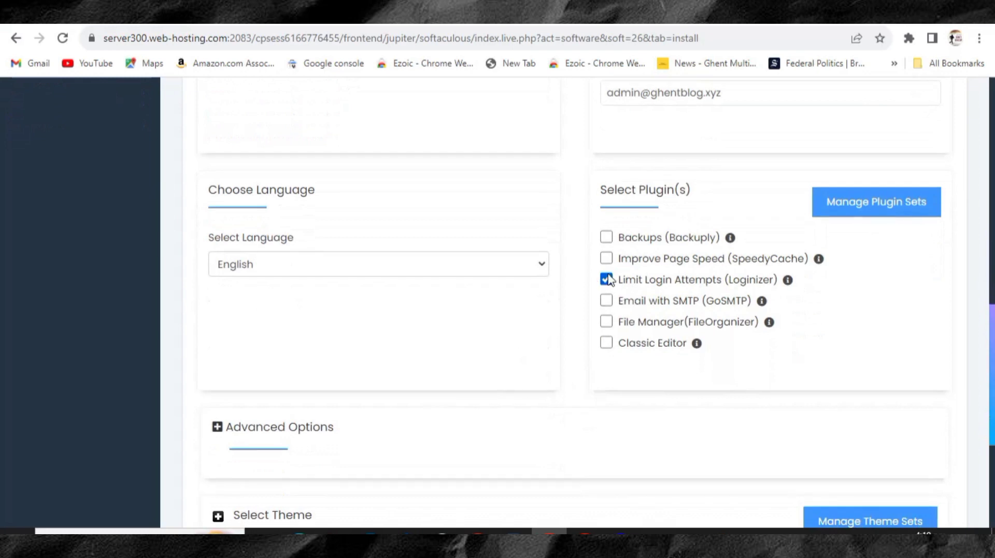
left_click(605, 281)
scroll(494, 330, "down", 4)
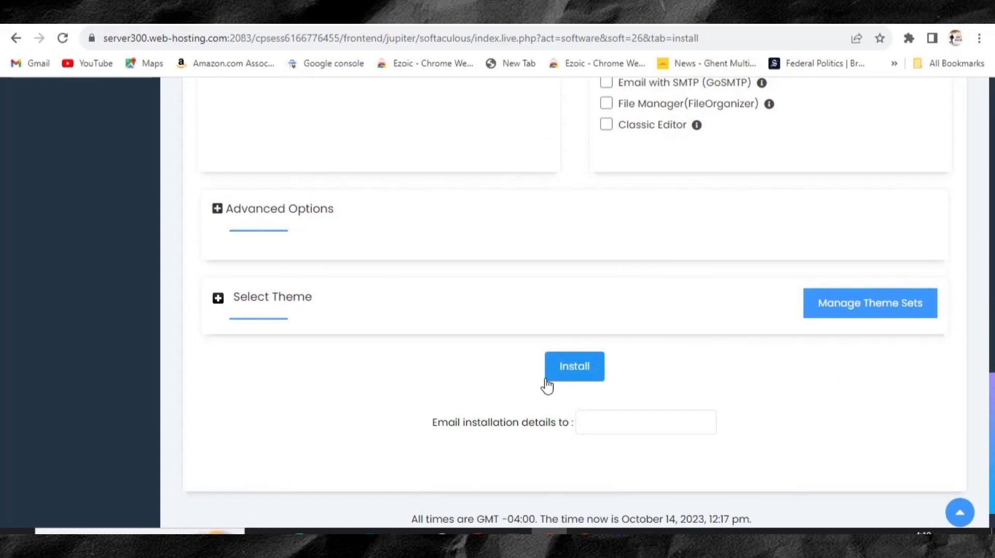
left_click(576, 372)
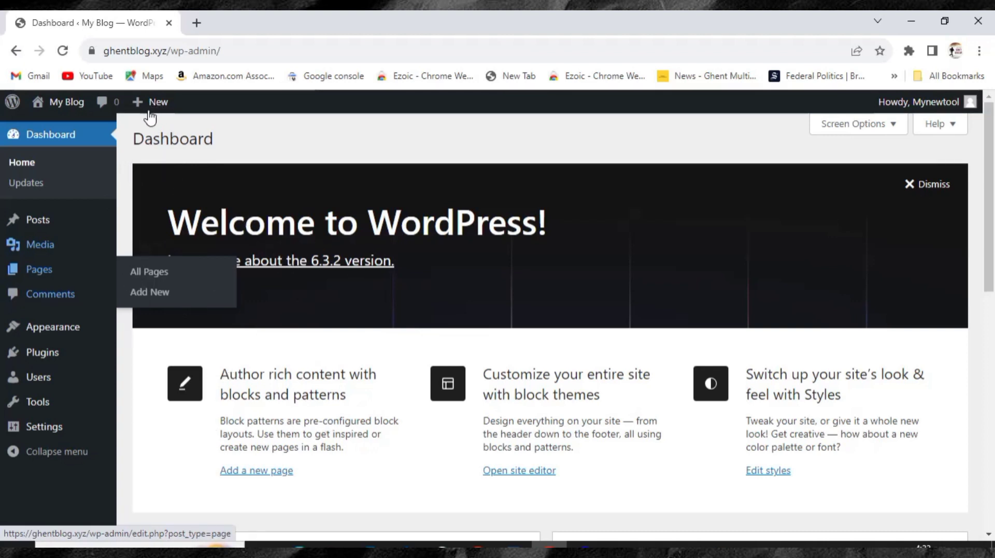
- Examine the new site's WordPress dashboard and its Posts, Media, Pages, Plugins, Users, Tools and Settings options
scroll(233, 316, "down", 3)
scroll(217, 417, "up", 3)
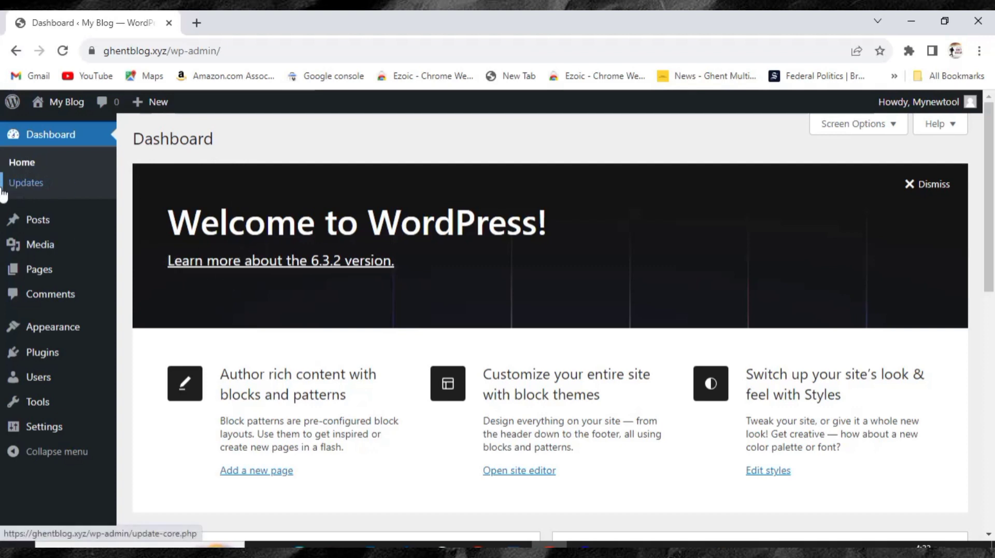
mouse_move(32, 221)
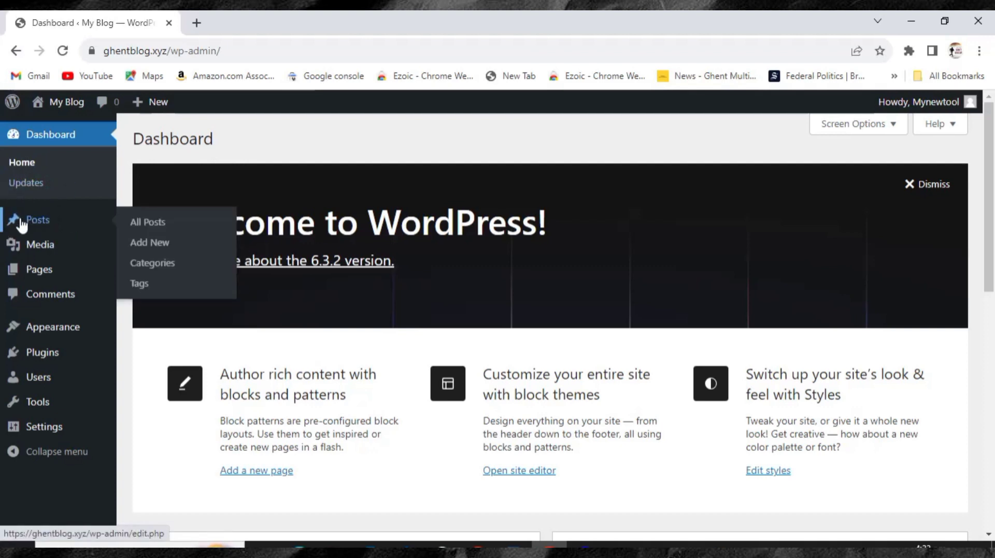
mouse_move(41, 249)
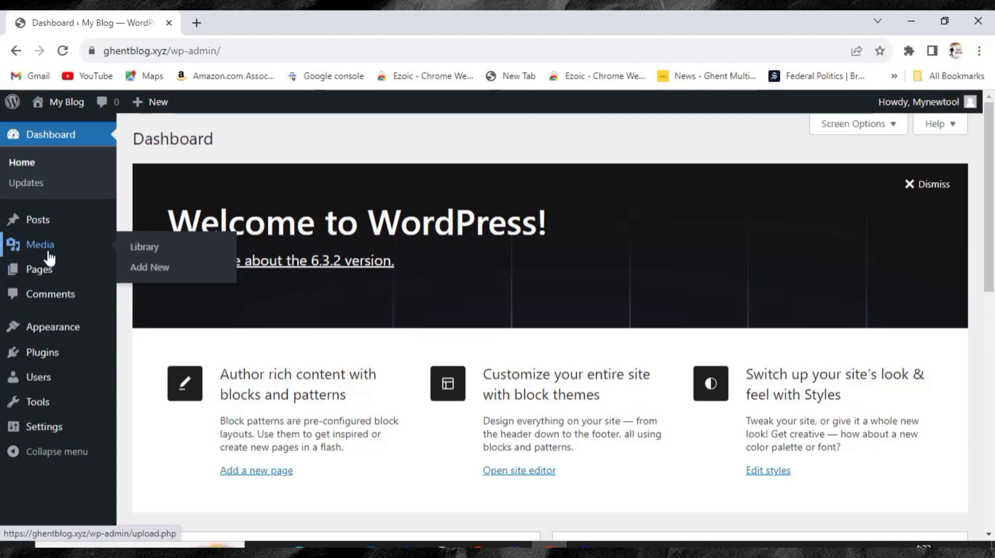
mouse_move(42, 269)
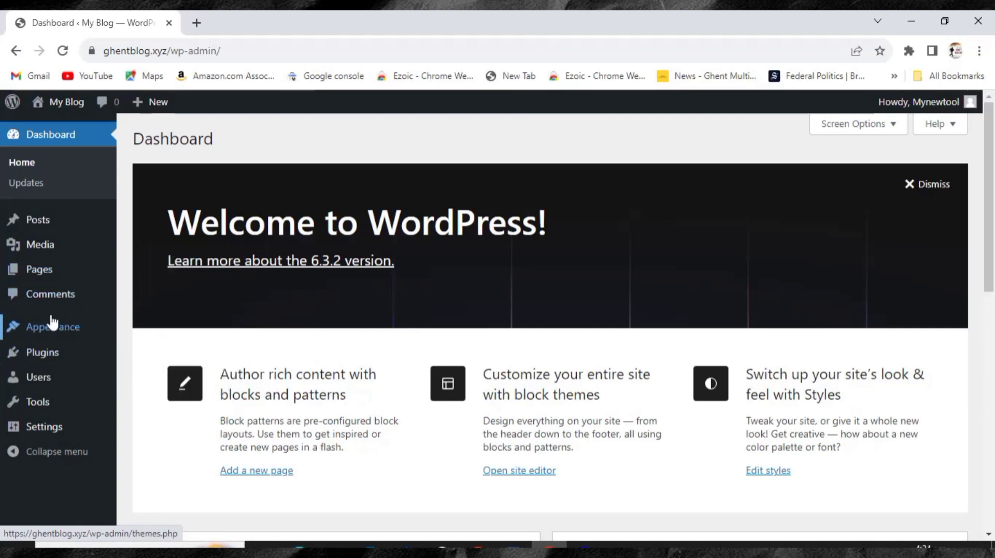
mouse_move(43, 361)
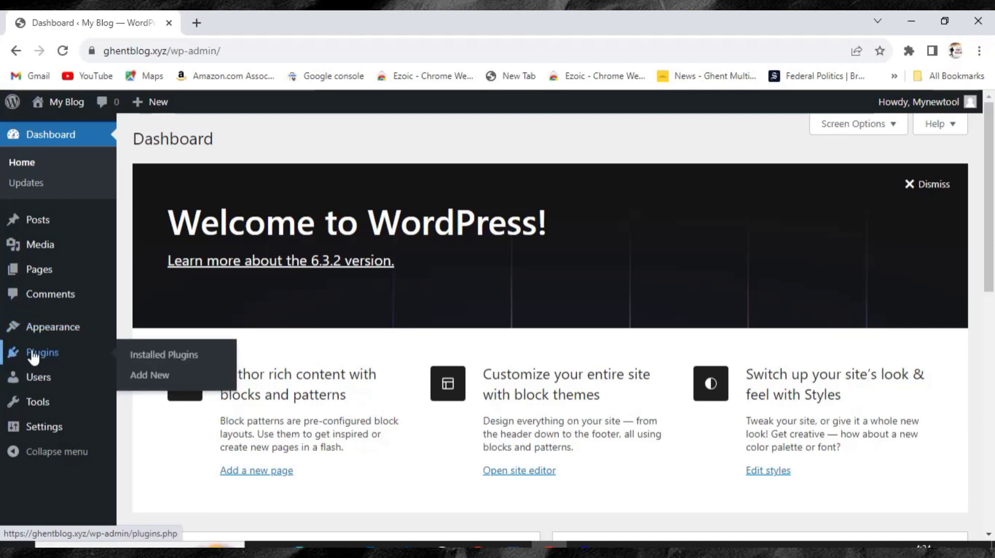
mouse_move(61, 388)
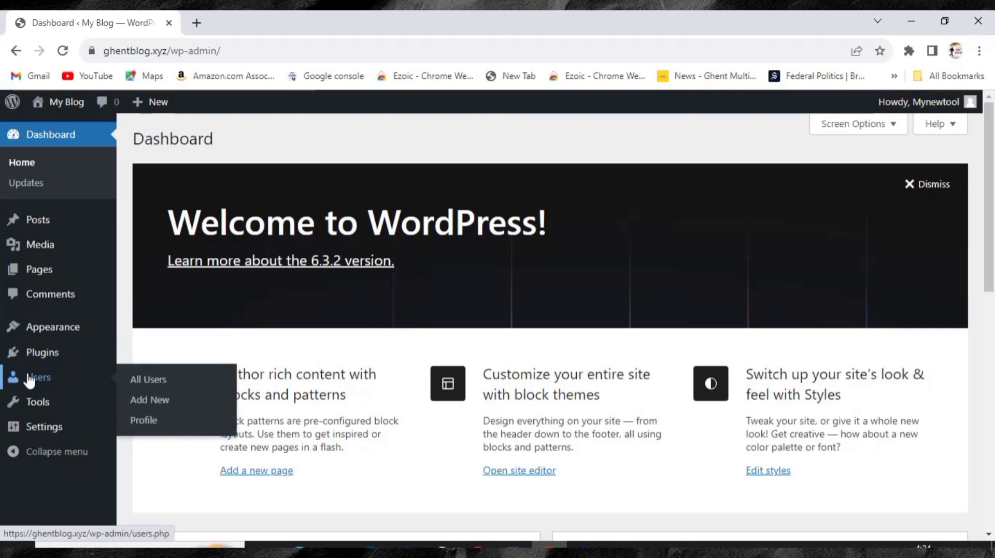
mouse_move(34, 406)
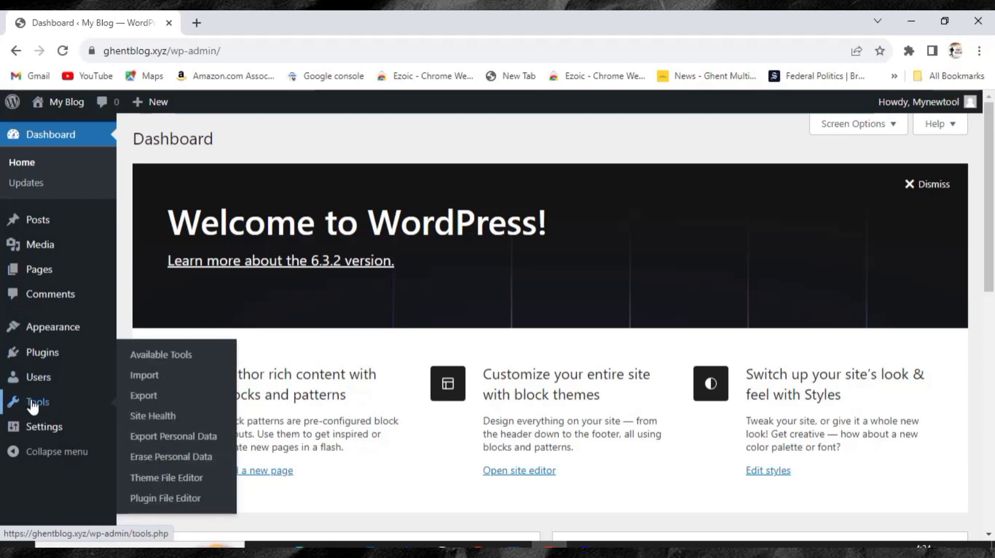
mouse_move(36, 427)
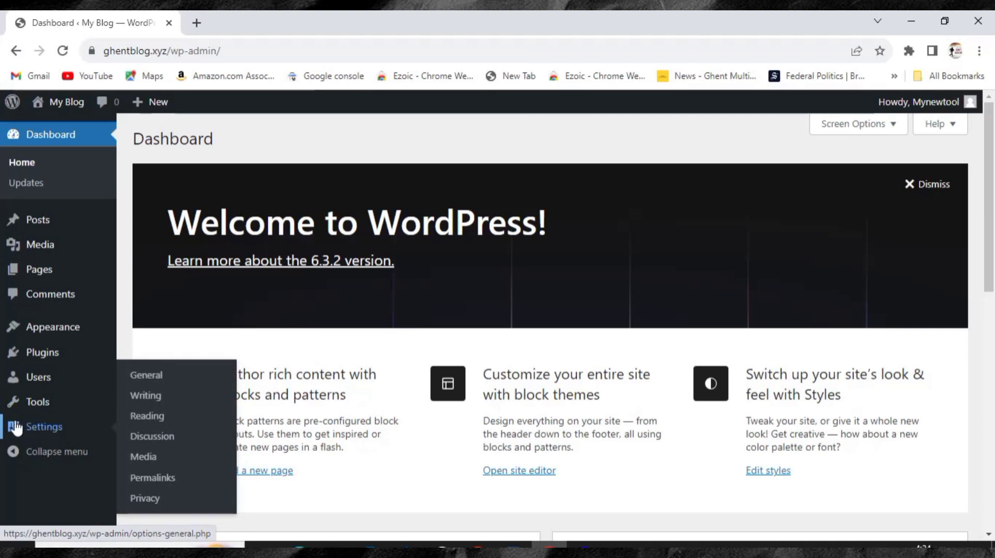
- Collapse and re-expand the WordPress admin sidebar, and look through the dashboard widgets to the page's end
left_click(35, 456)
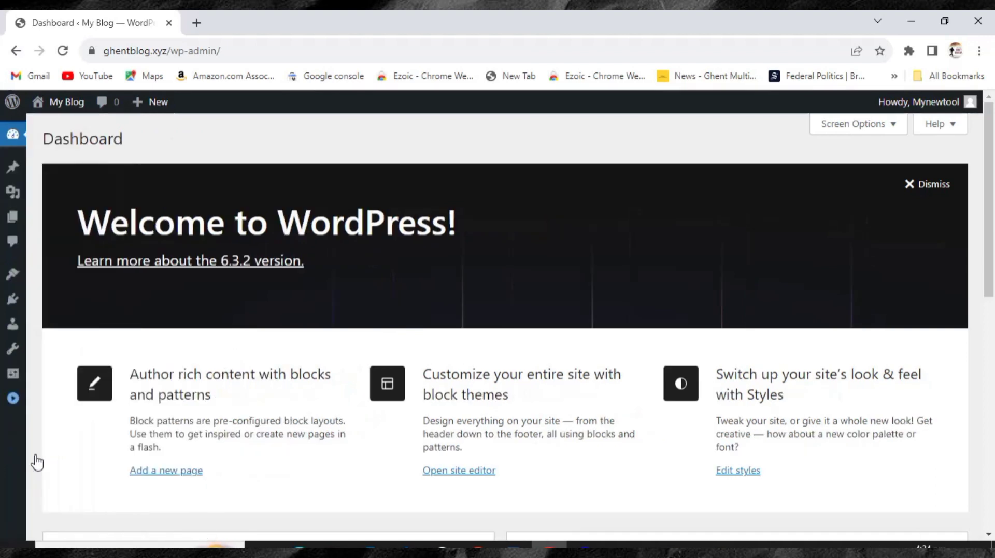
left_click(10, 402)
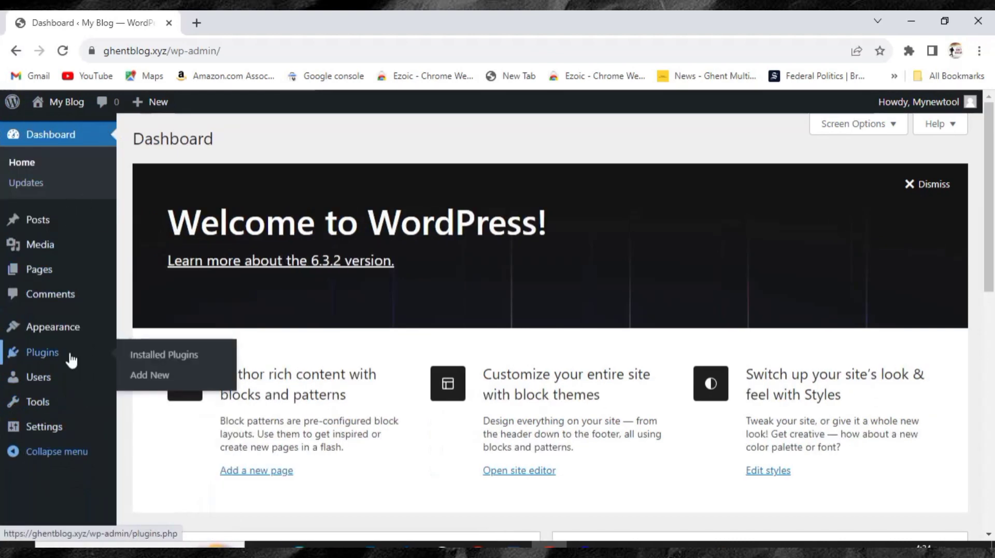
scroll(428, 362, "down", 5)
scroll(417, 428, "up", 4)
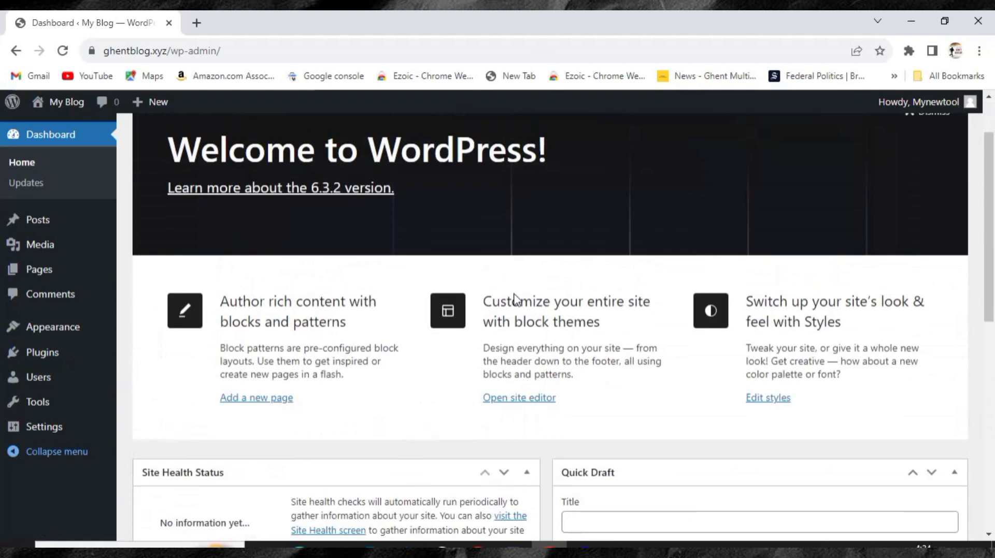
scroll(438, 389, "down", 8)
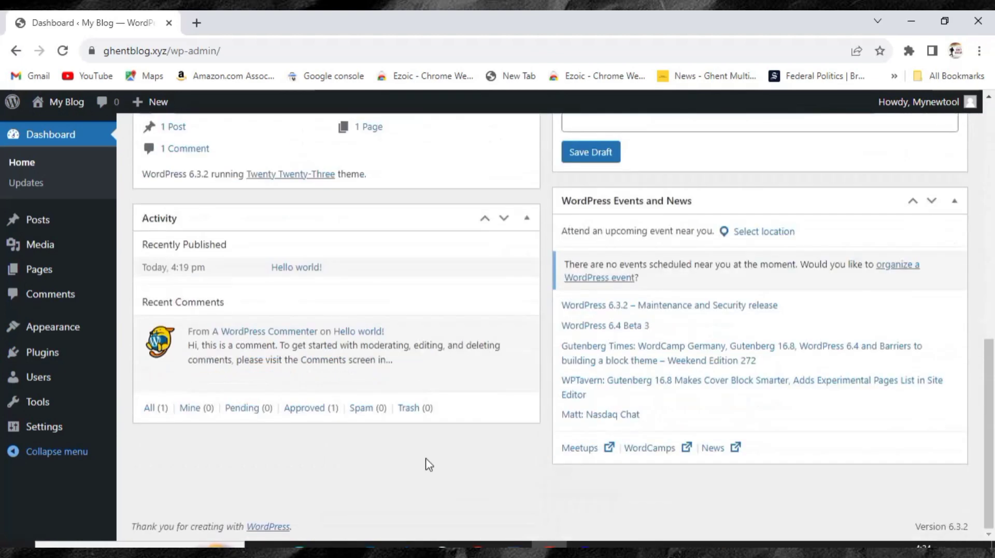
- Hide all dashboard boxes: Welcome, WordPress Events and News, Quick Draft, Activity, At a Glance and Site Health Status
scroll(440, 404, "up", 9)
scroll(447, 412, "up", 1)
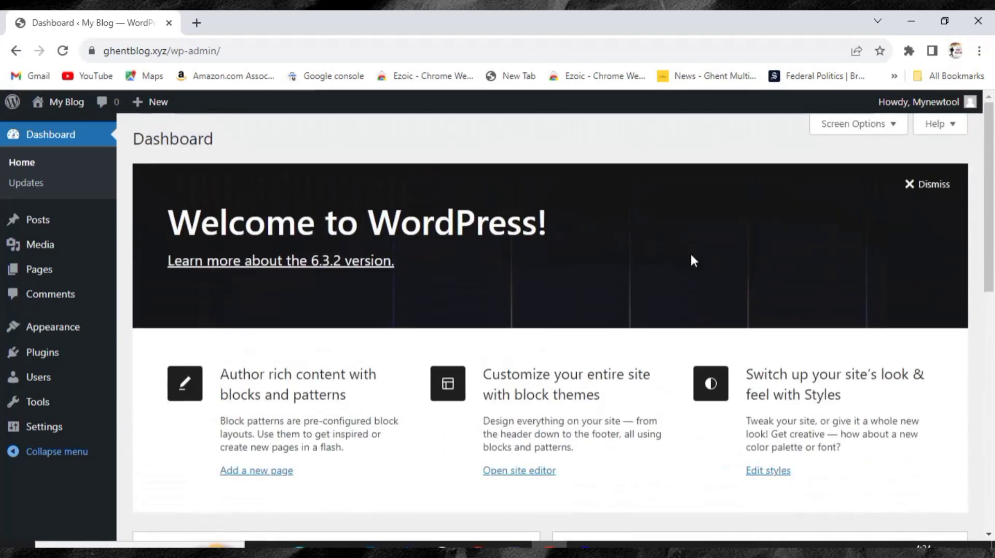
left_click(857, 127)
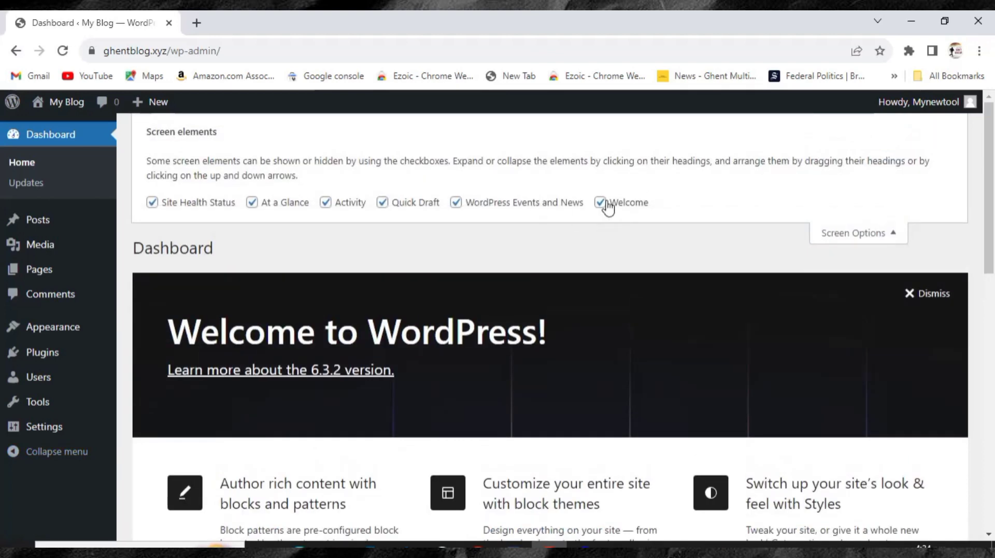
left_click(601, 205)
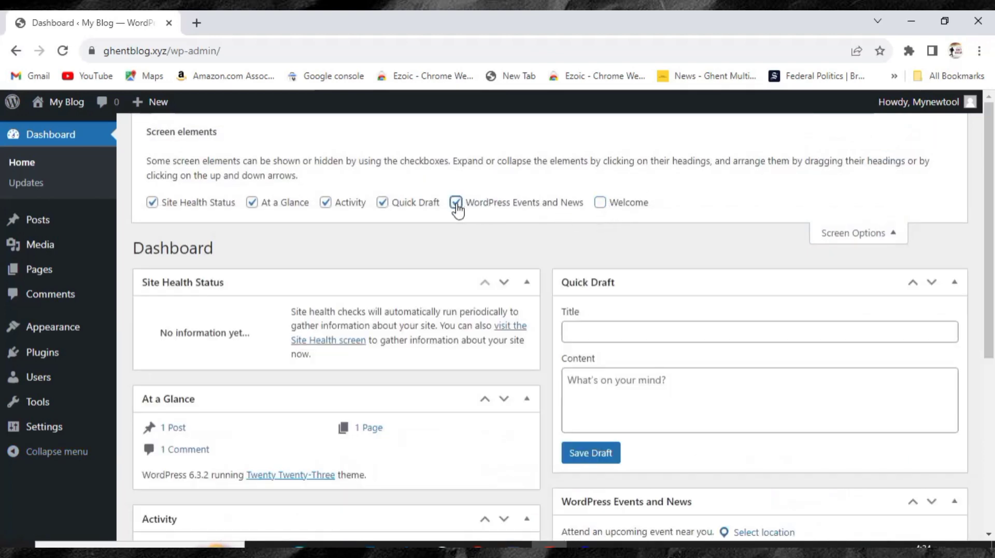
left_click(455, 203)
left_click(382, 202)
left_click(325, 202)
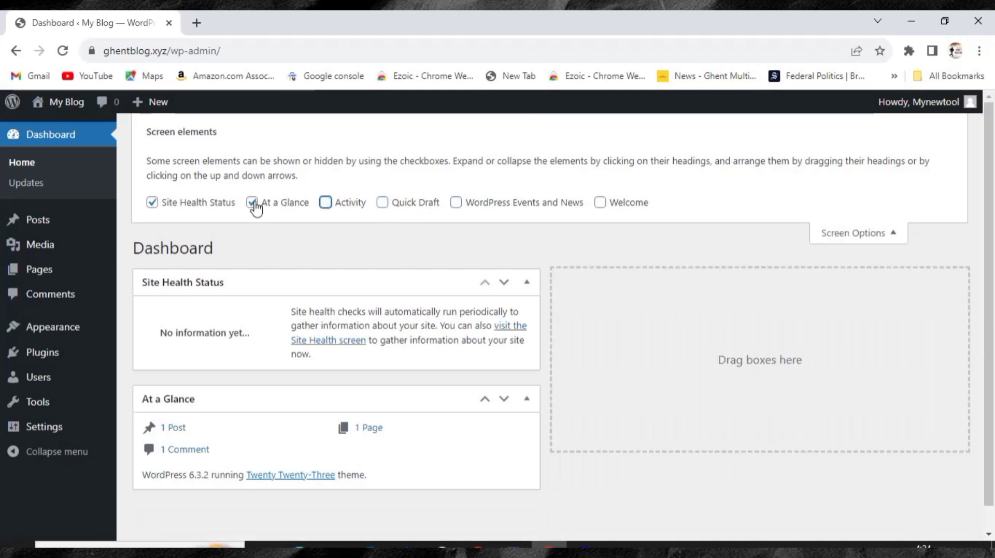
left_click(252, 202)
left_click(153, 204)
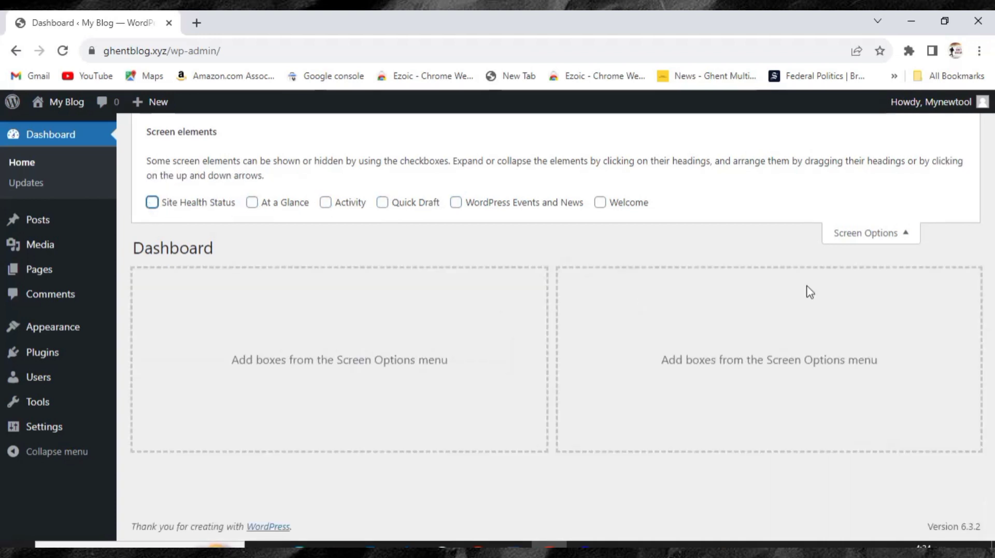
left_click(884, 237)
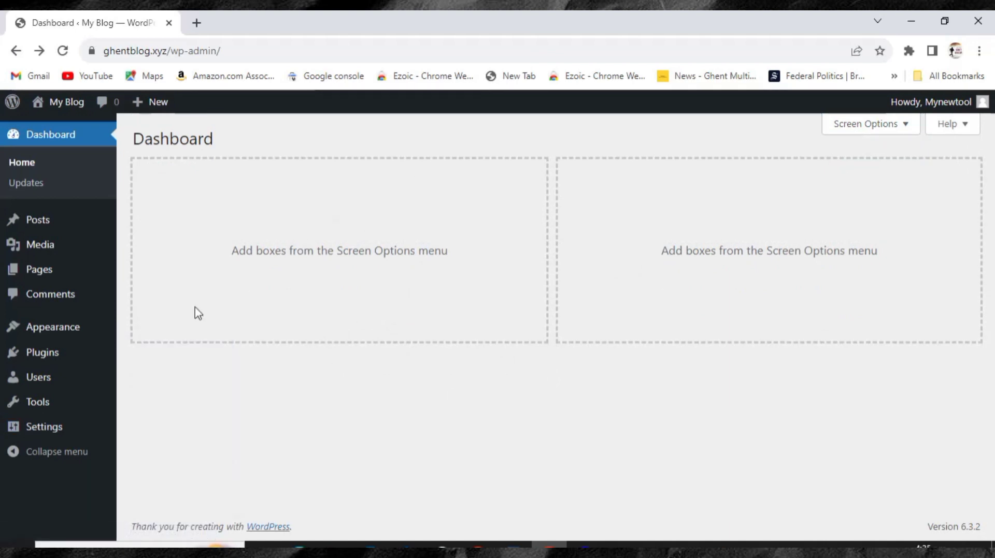
- Set the site's permalink structure to Post name and save the changes
mouse_move(12, 430)
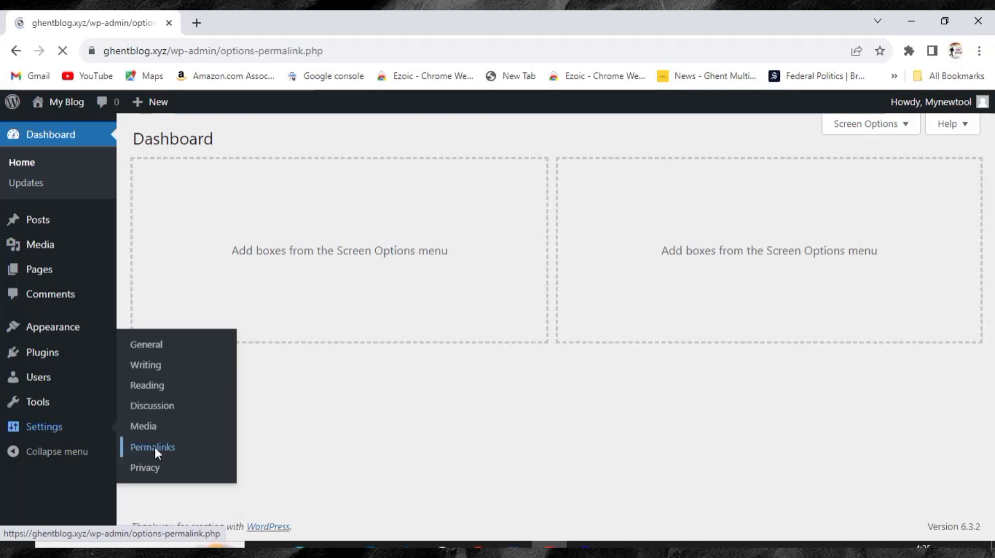
scroll(274, 378, "down", 3)
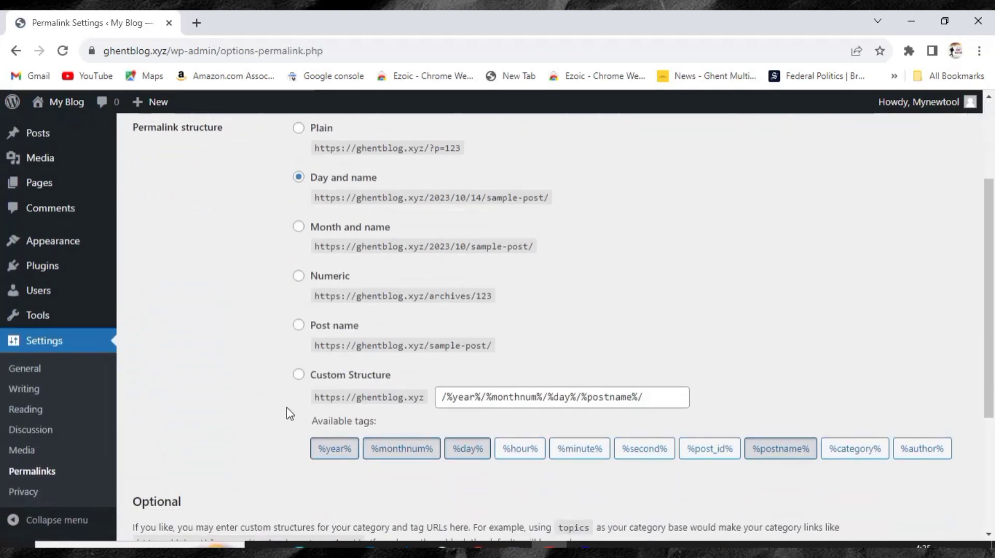
left_click(300, 327)
scroll(302, 333, "down", 4)
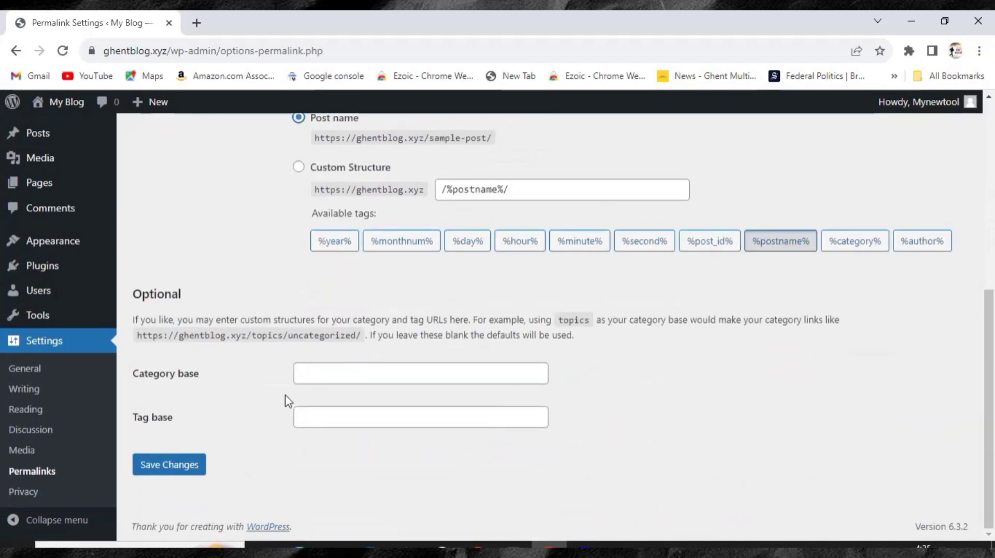
left_click(164, 470)
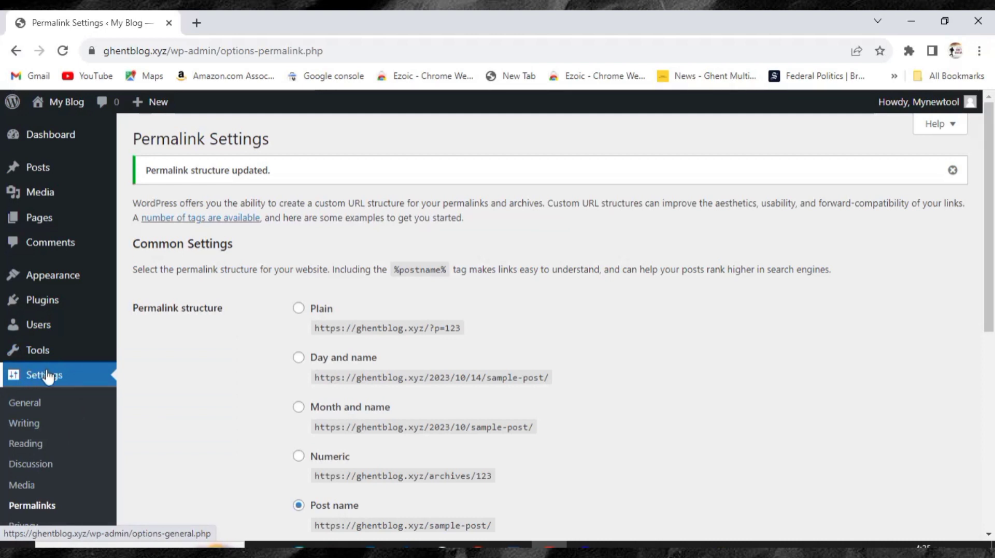
- Delete the installed Akismet Anti-spam and Hello Dolly plugins together with a bulk action
mouse_move(44, 302)
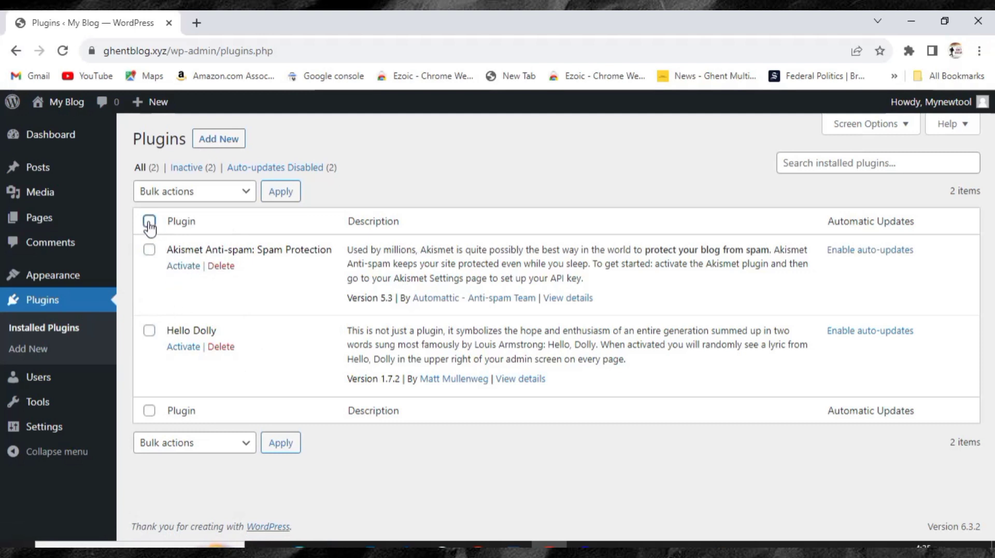
left_click(185, 196)
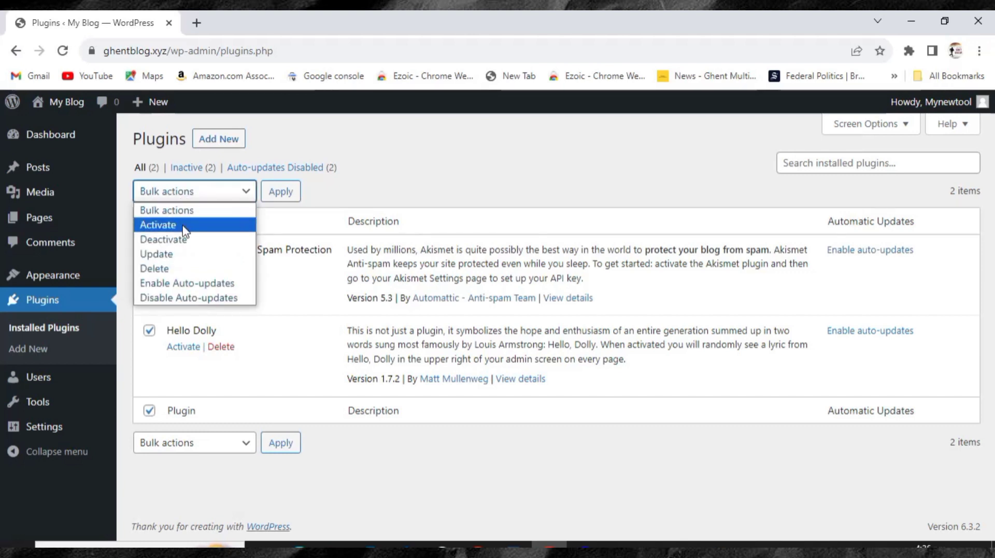
left_click(173, 269)
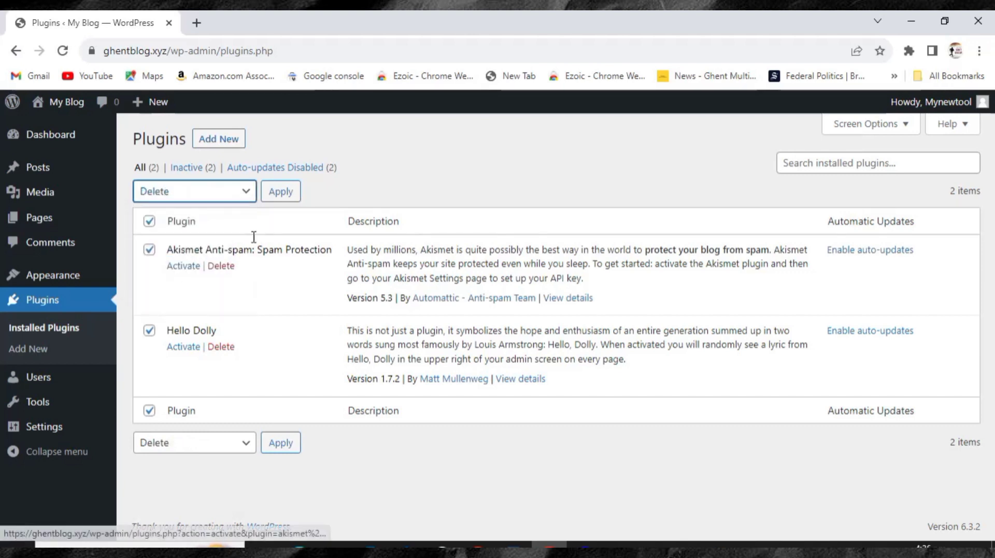
left_click(281, 200)
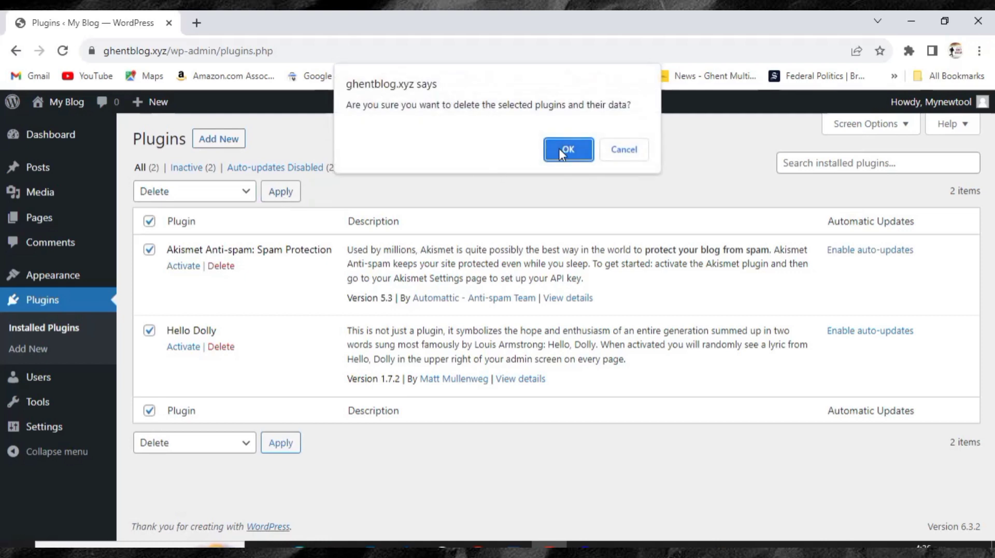
left_click(573, 155)
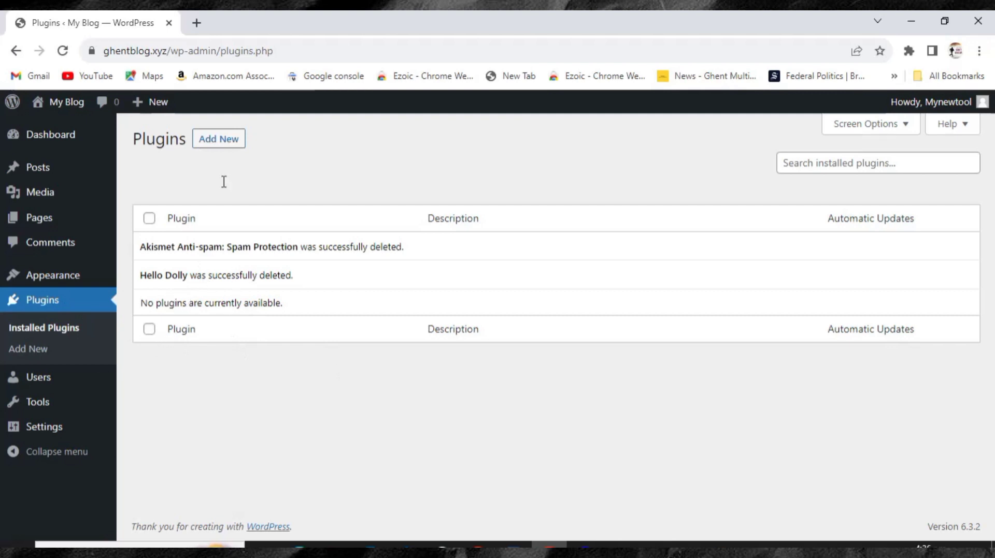
- Search the plugin directory for "classic", then install and activate the Classic Editor plugin
left_click(224, 144)
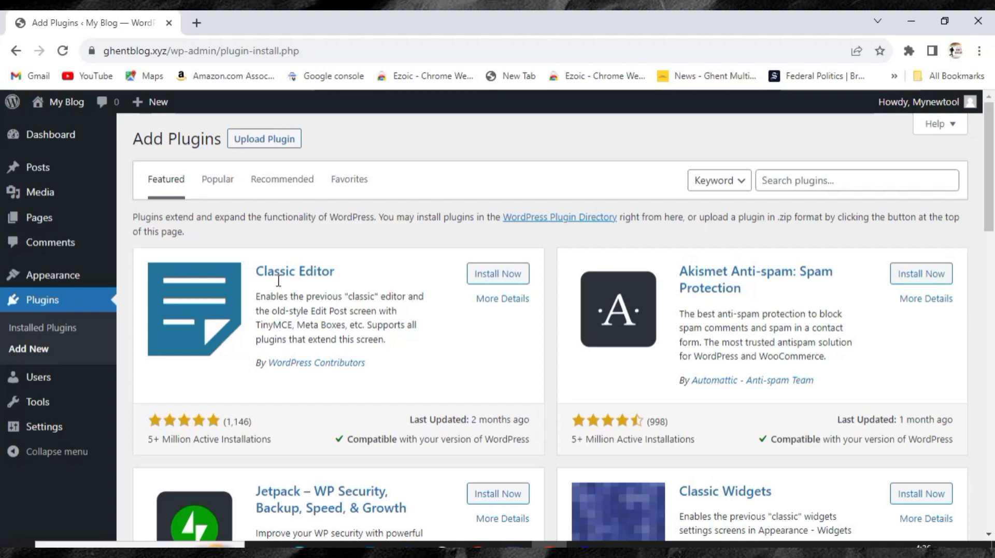
left_click(817, 177)
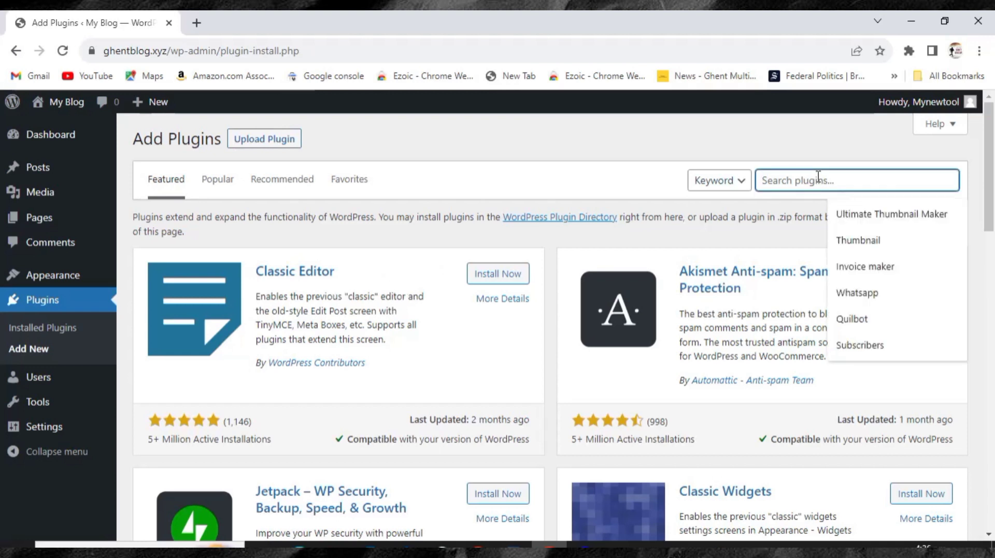
type("c")
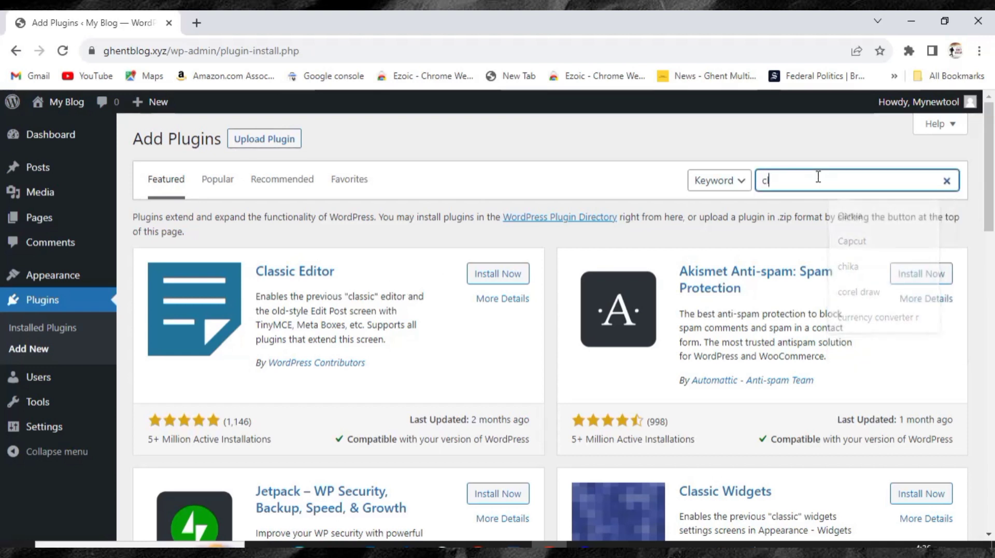
type("lassic")
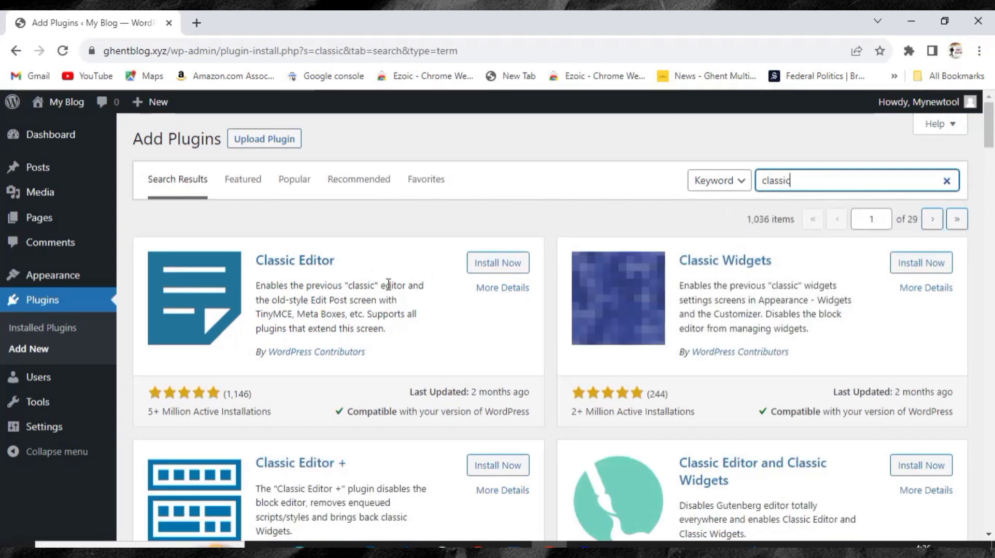
left_click(490, 271)
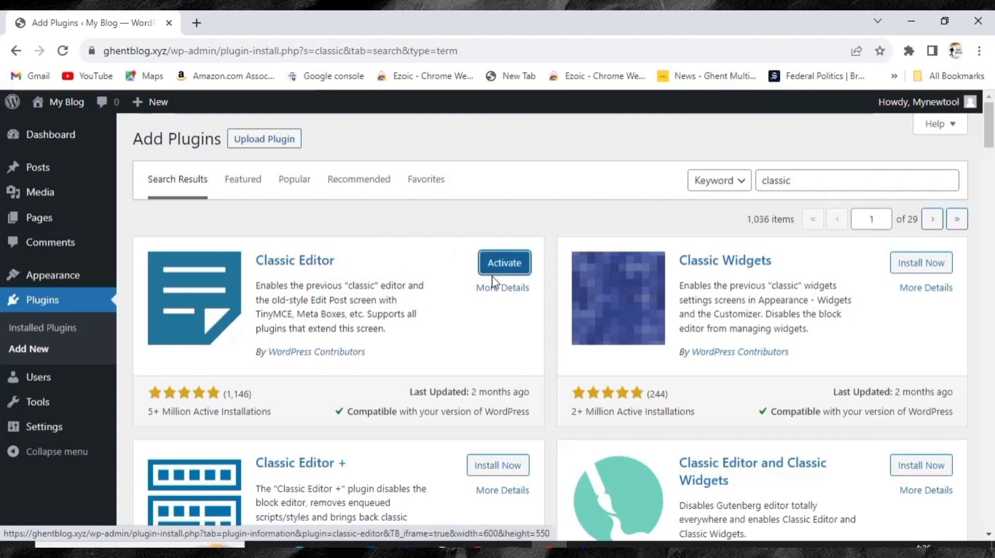
left_click(506, 267)
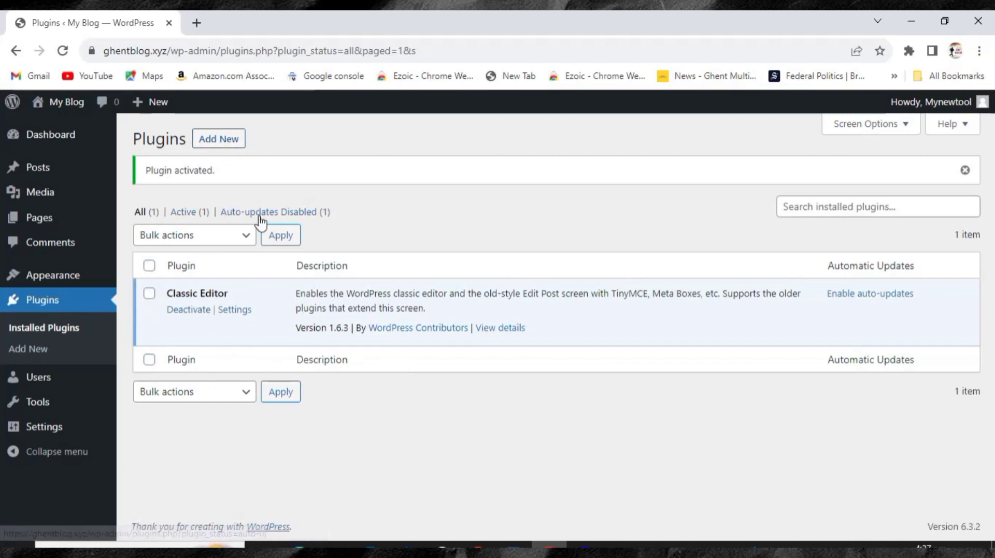
- Search the plugin directory for "elementor", then install and activate the Elementor Website Builder plugin
left_click(226, 143)
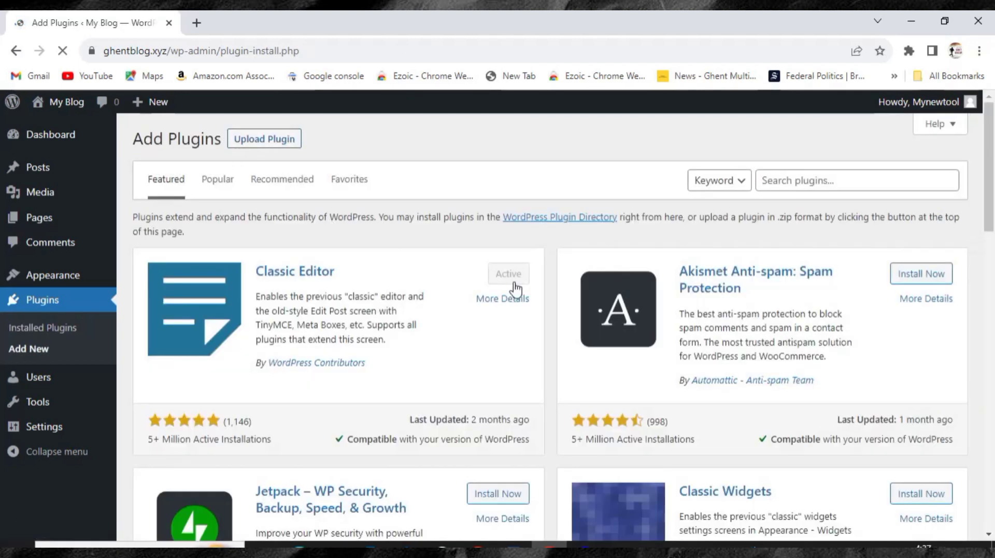
left_click(789, 182)
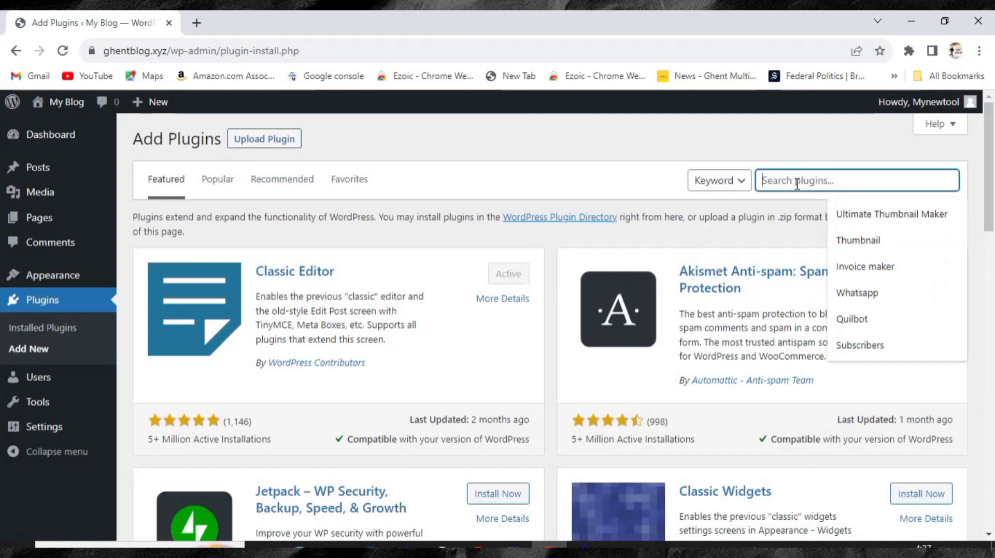
type("e")
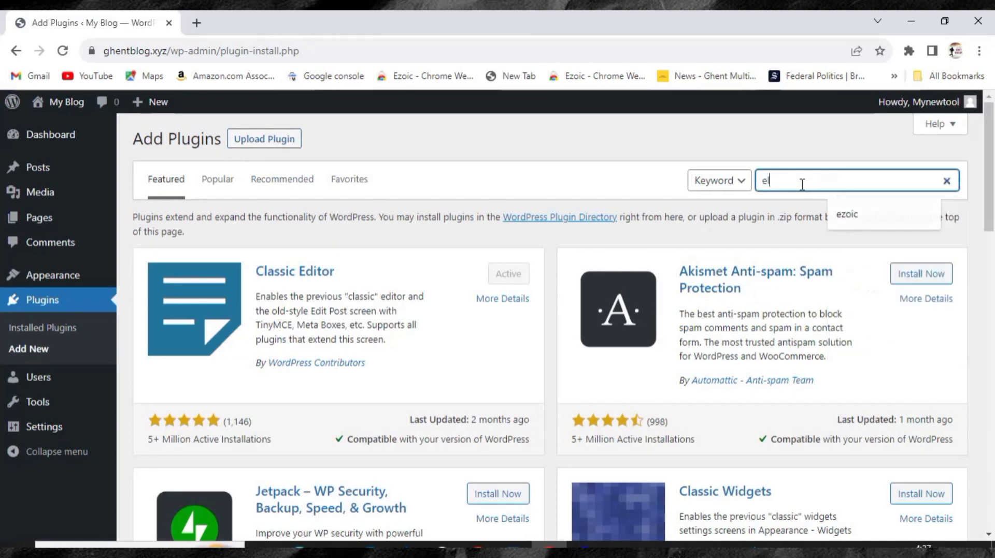
type("leme")
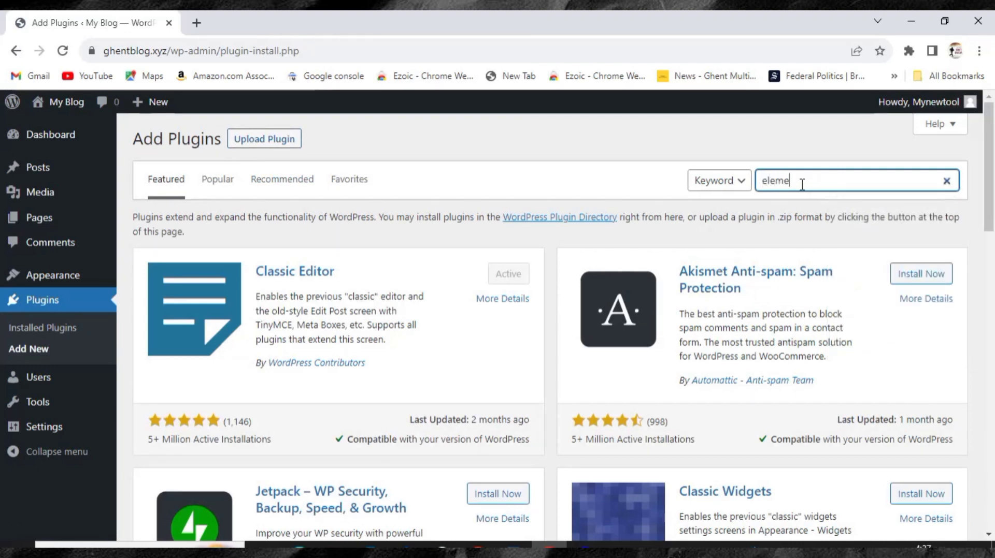
type("ntor")
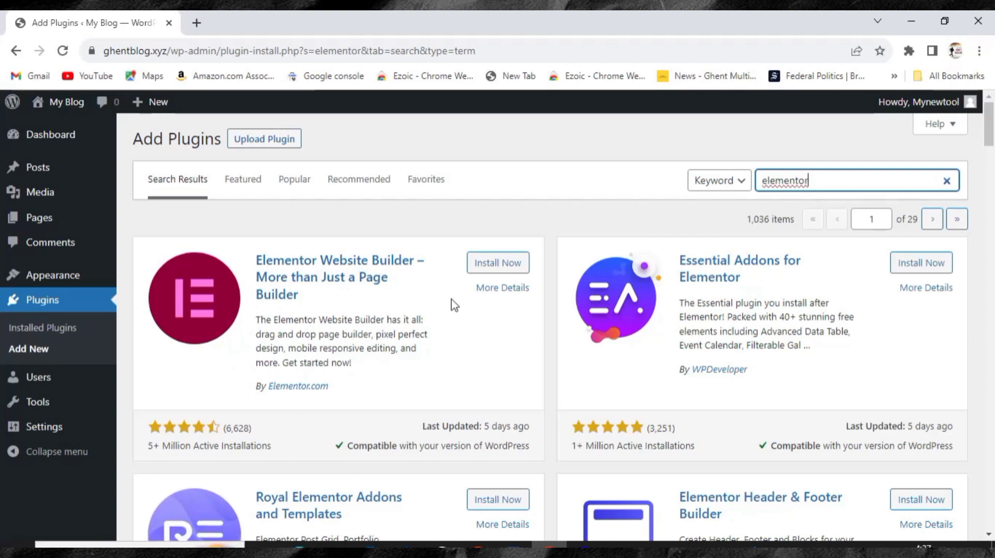
left_click(495, 266)
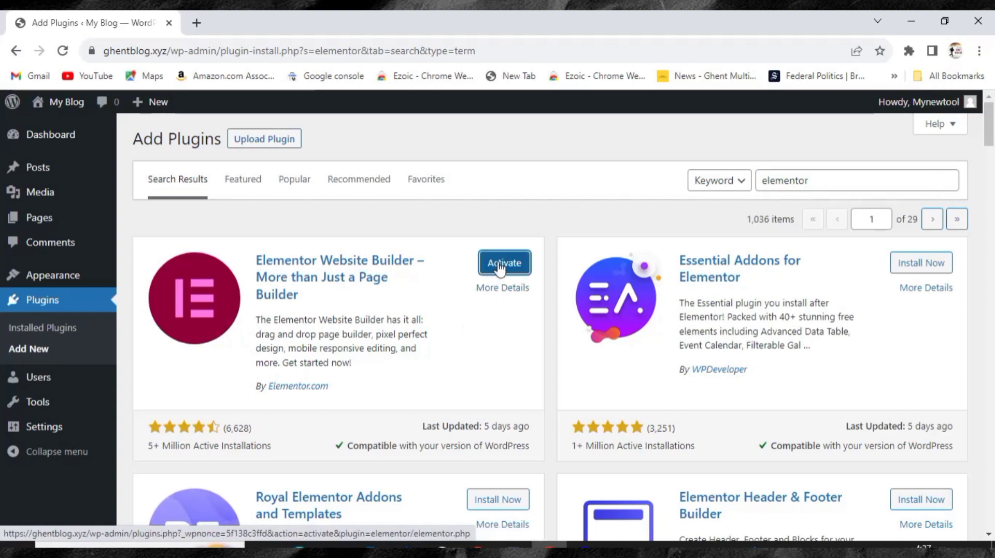
left_click(499, 269)
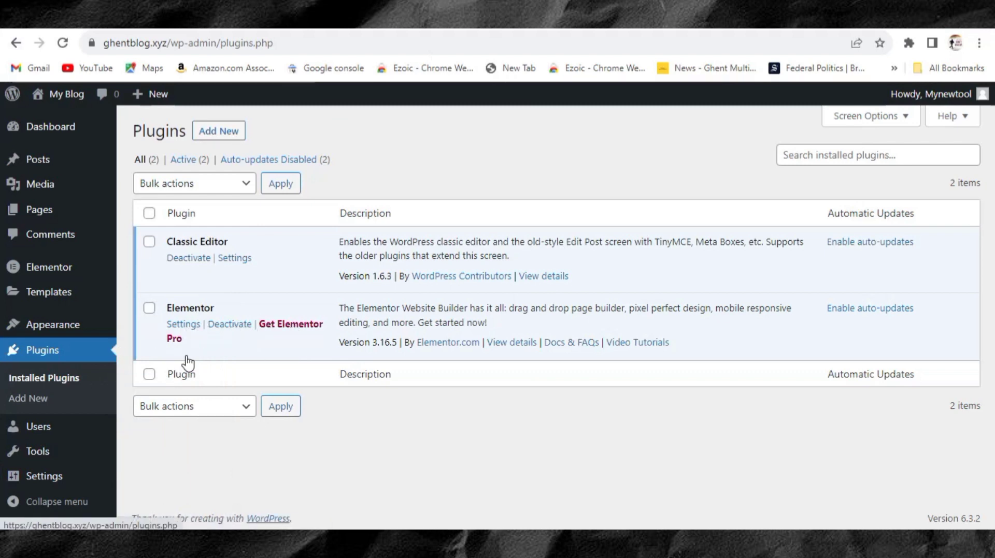
- Search the plugin directory for "elementskit", then install and activate the ElementsKit Elementor addons plugin
left_click(221, 133)
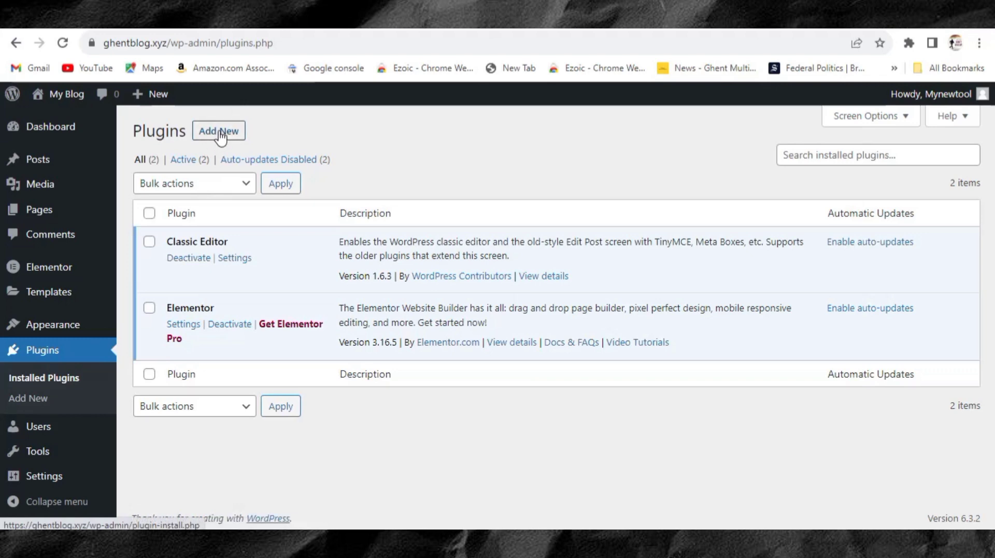
left_click(221, 133)
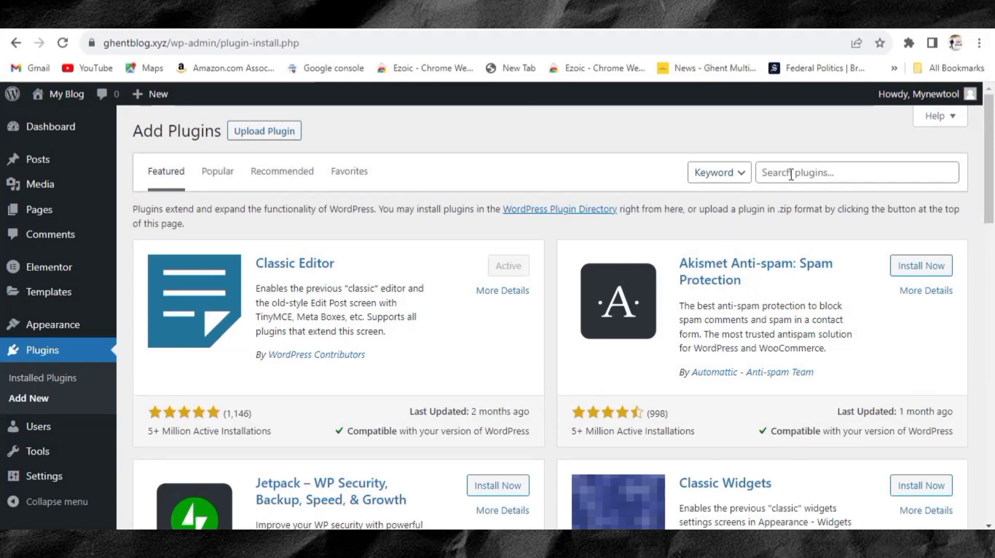
left_click(791, 174)
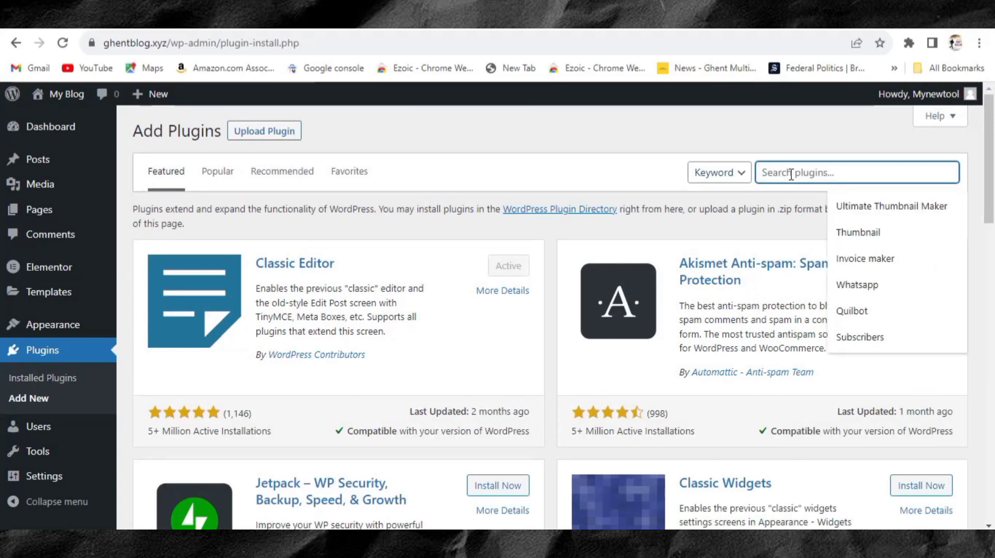
type("ele")
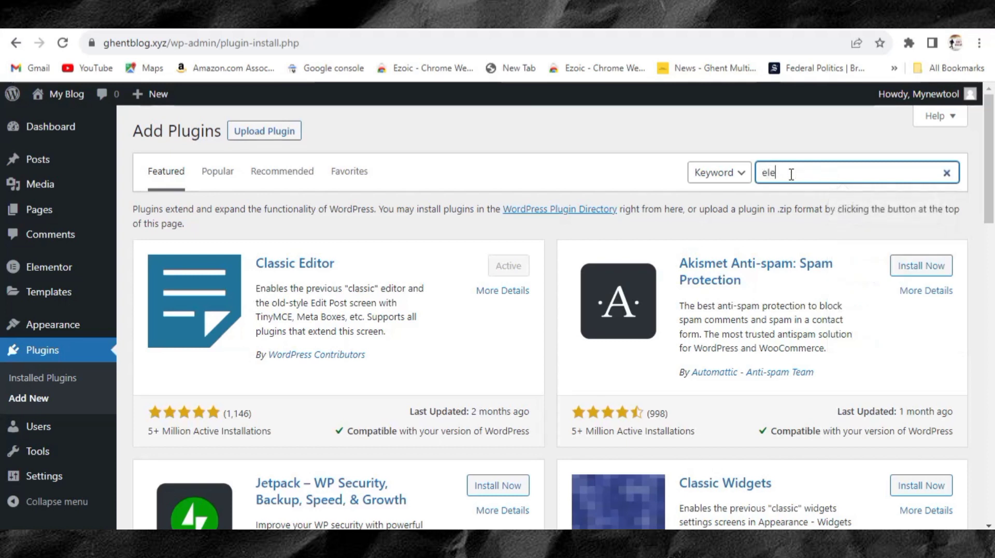
type("men")
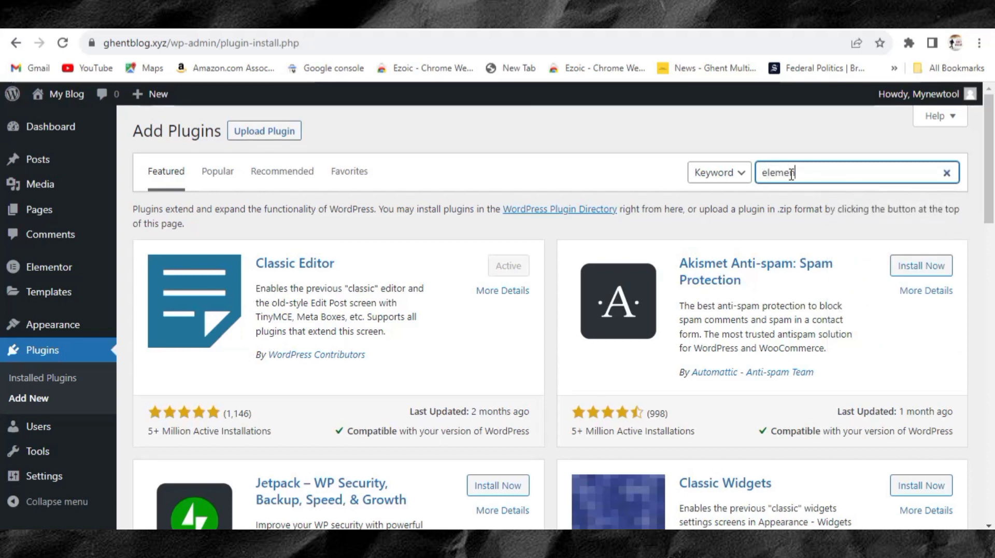
type("tskit")
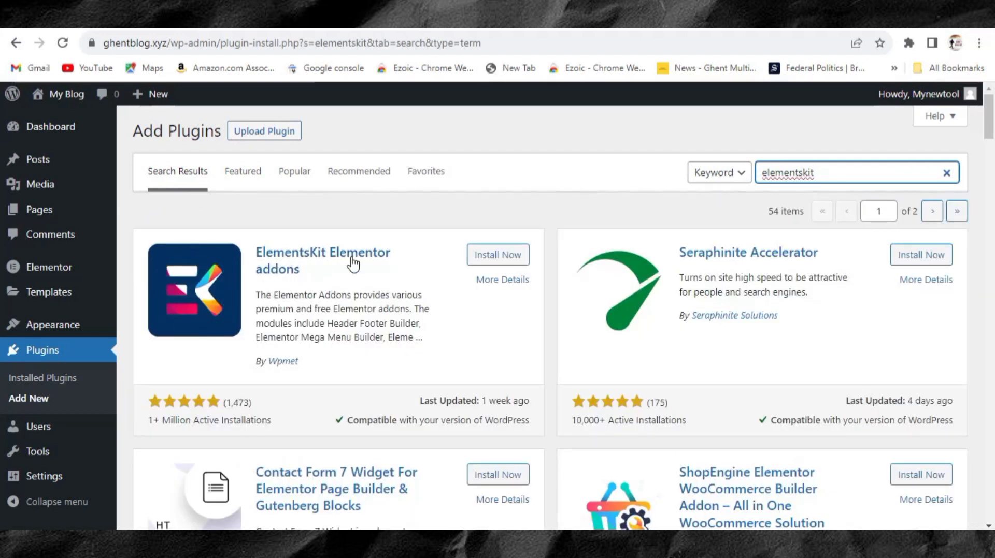
left_click(487, 256)
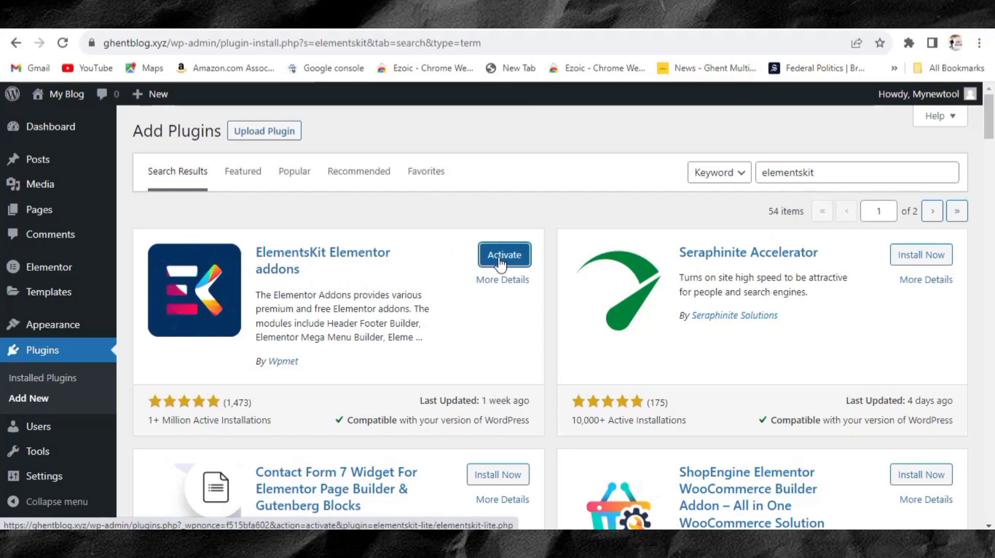
left_click(501, 263)
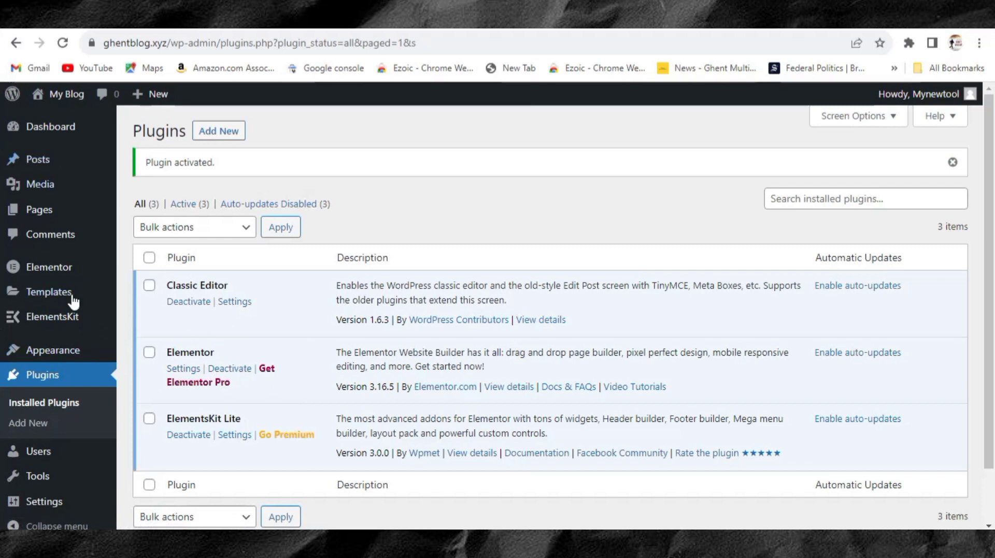
- Open the live site in a new browser tab and examine its home page under the current theme
mouse_move(59, 97)
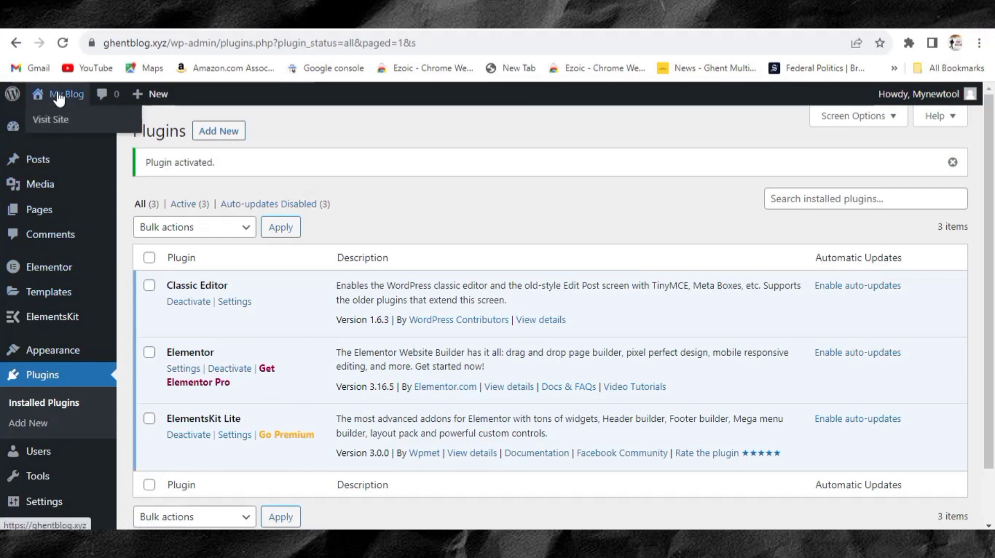
right_click(59, 95)
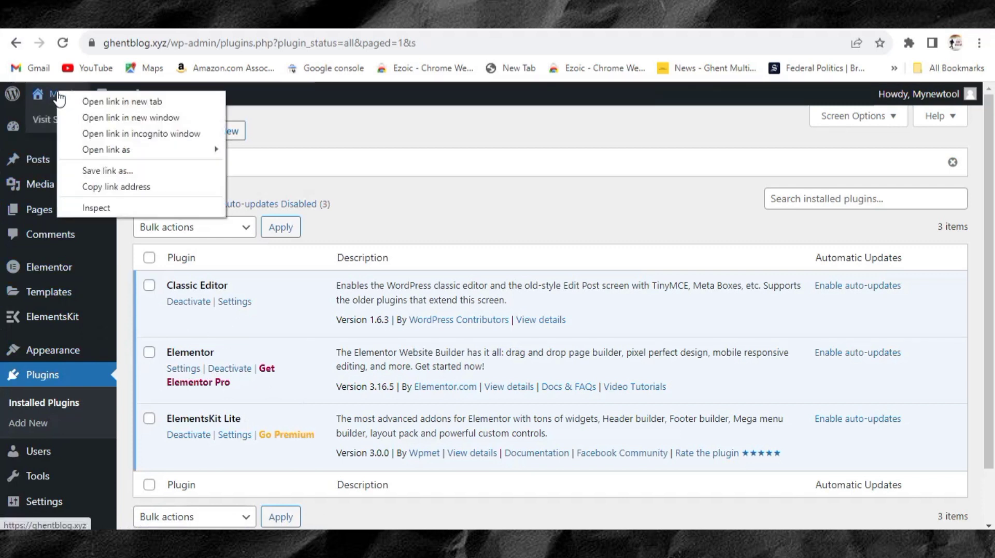
left_click(77, 100)
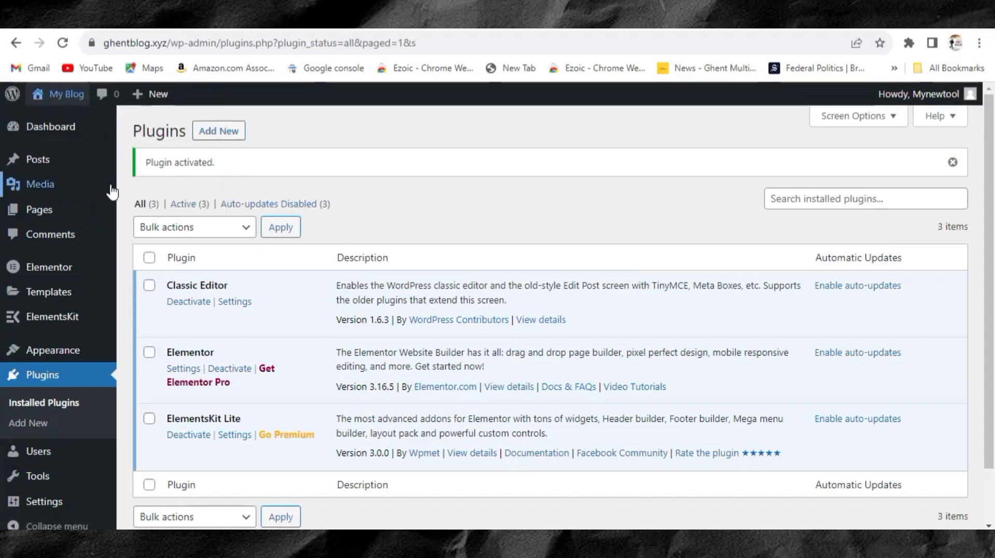
mouse_move(151, 96)
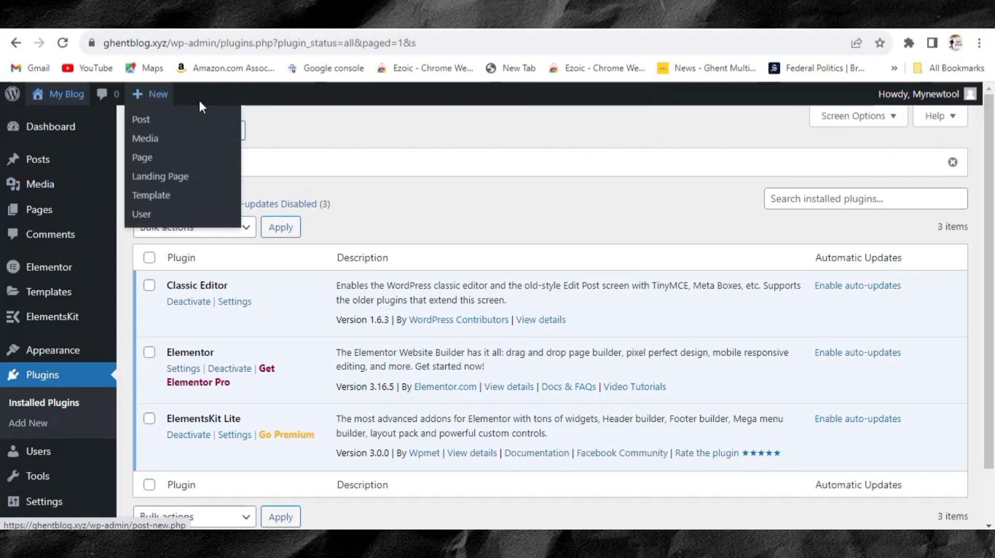
key("ctrl+Tab")
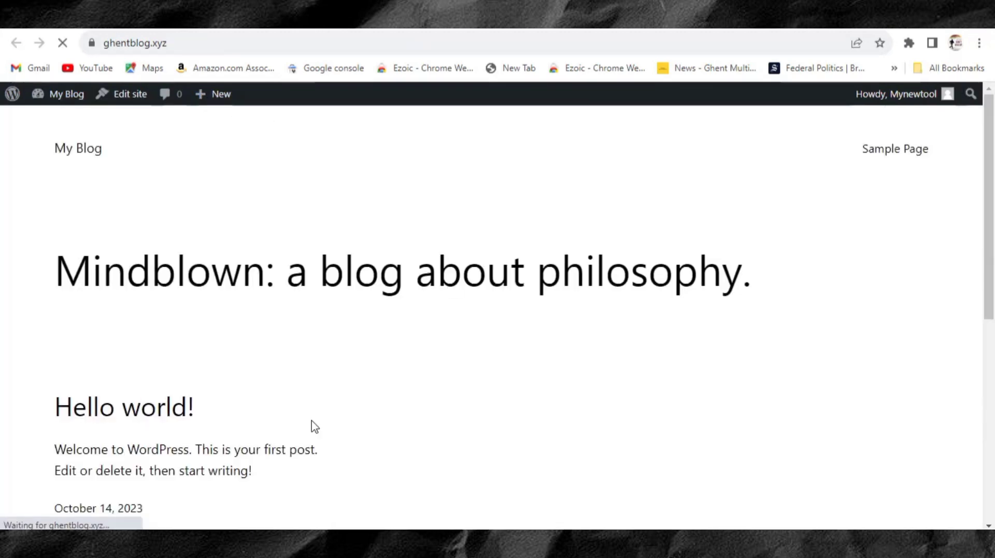
scroll(215, 299, "down", 5)
scroll(213, 343, "up", 5)
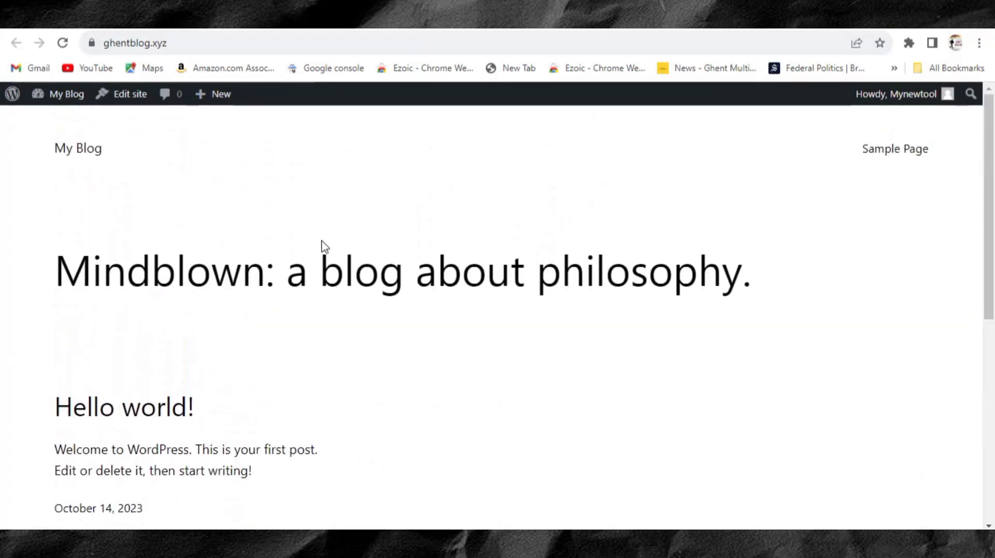
scroll(257, 366, "down", 4)
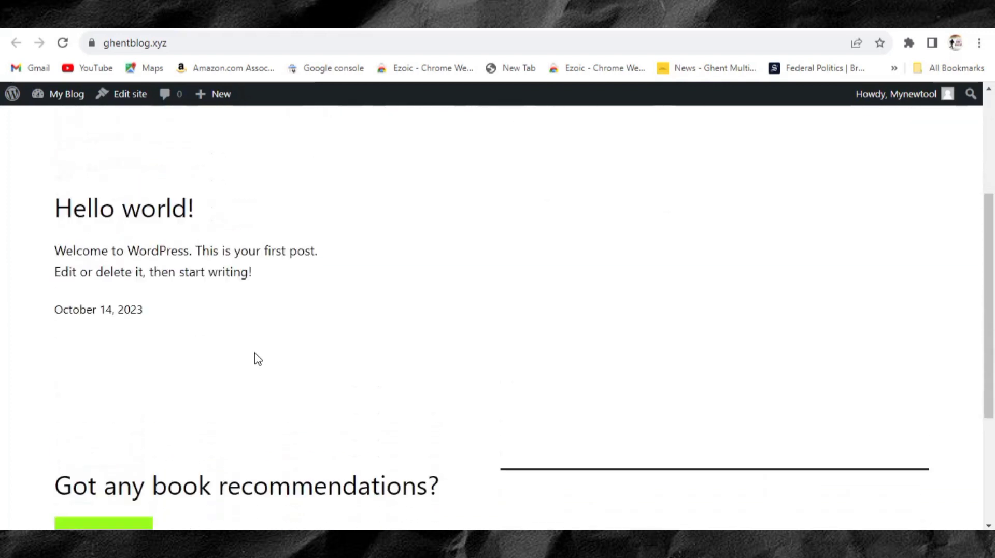
scroll(228, 316, "up", 3)
scroll(176, 321, "down", 6)
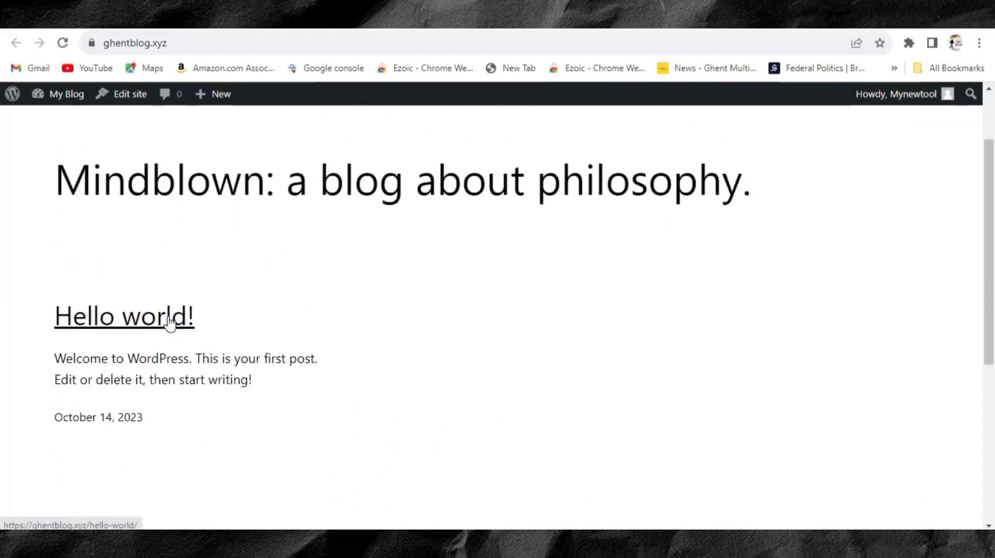
scroll(171, 325, "up", 7)
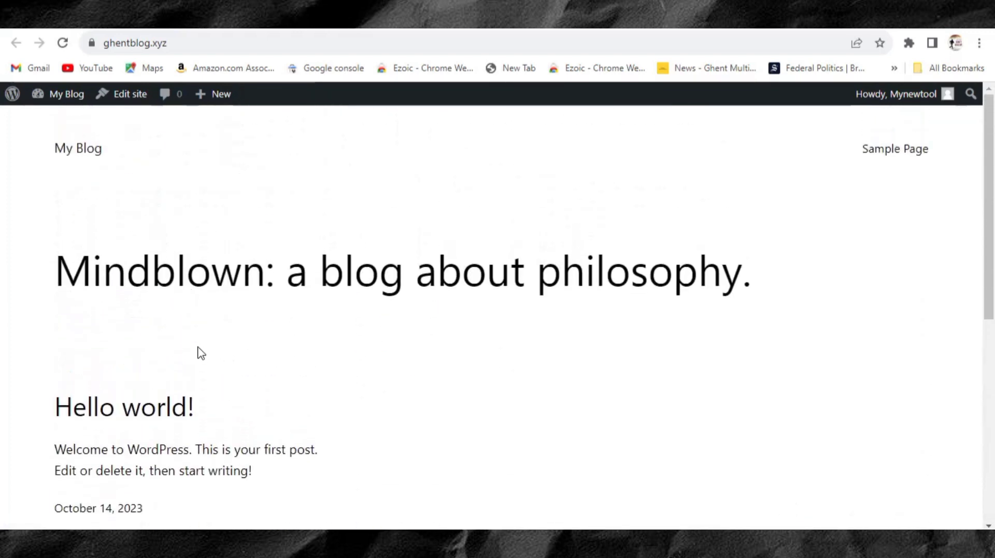
scroll(212, 317, "down", 4)
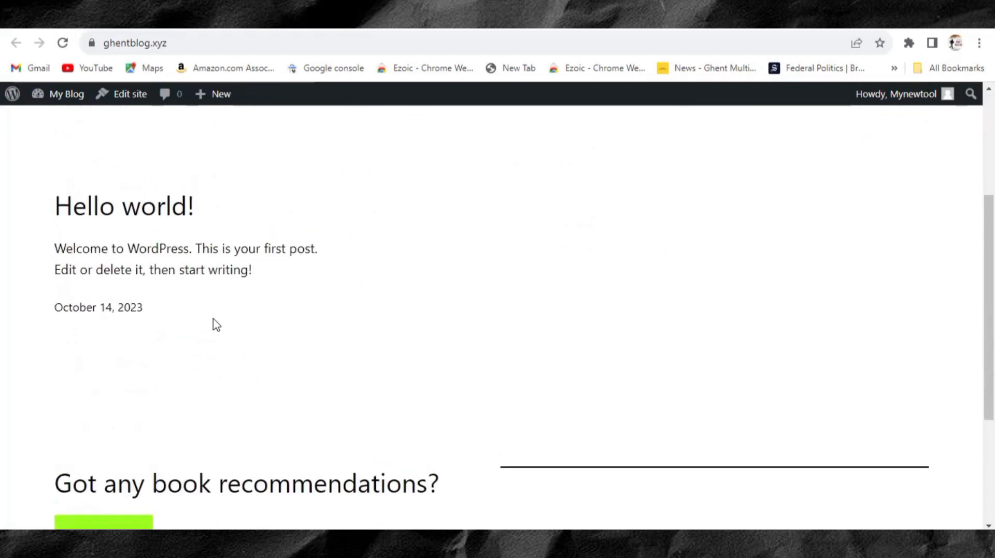
scroll(213, 324, "up", 4)
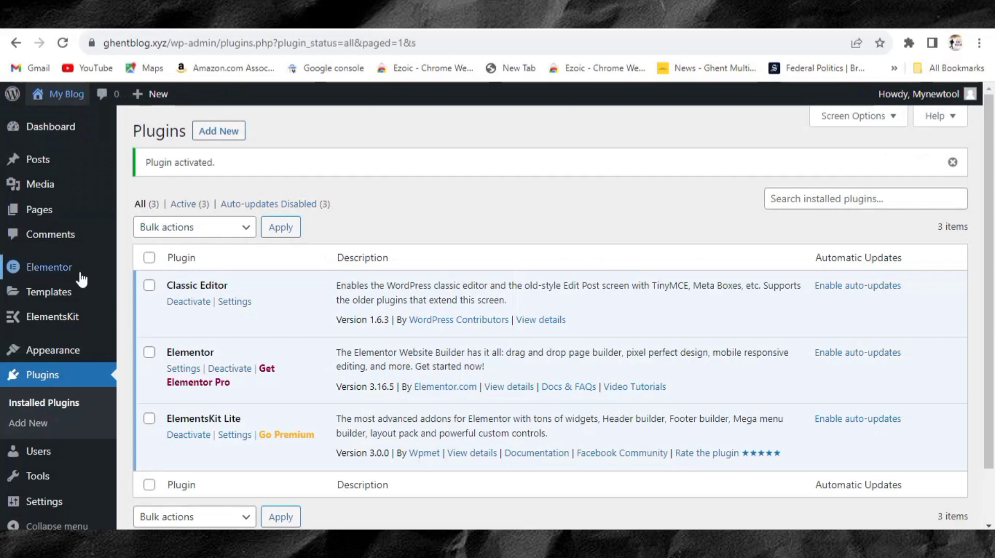
- Add the Astra theme from the popular themes, installing and activating it on the site
mouse_move(73, 356)
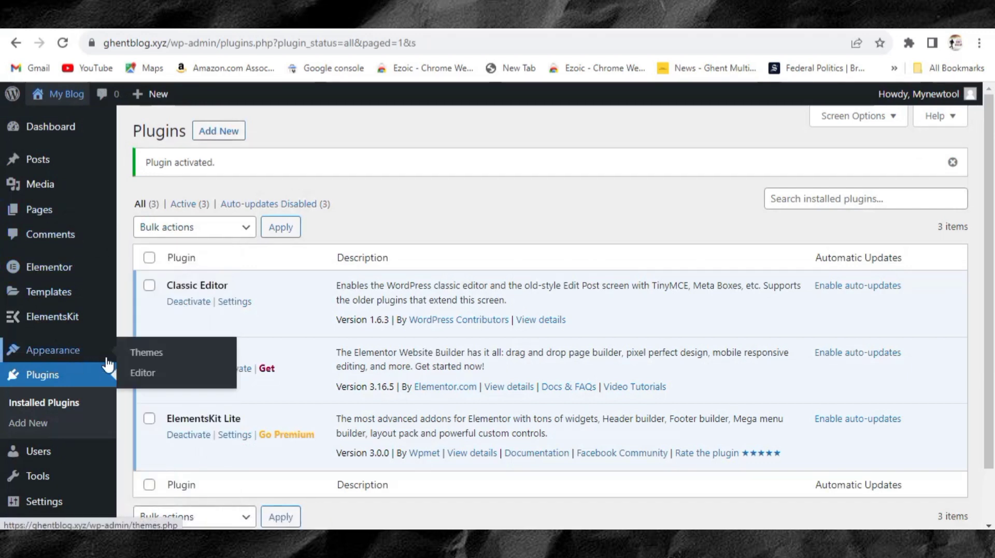
left_click(163, 360)
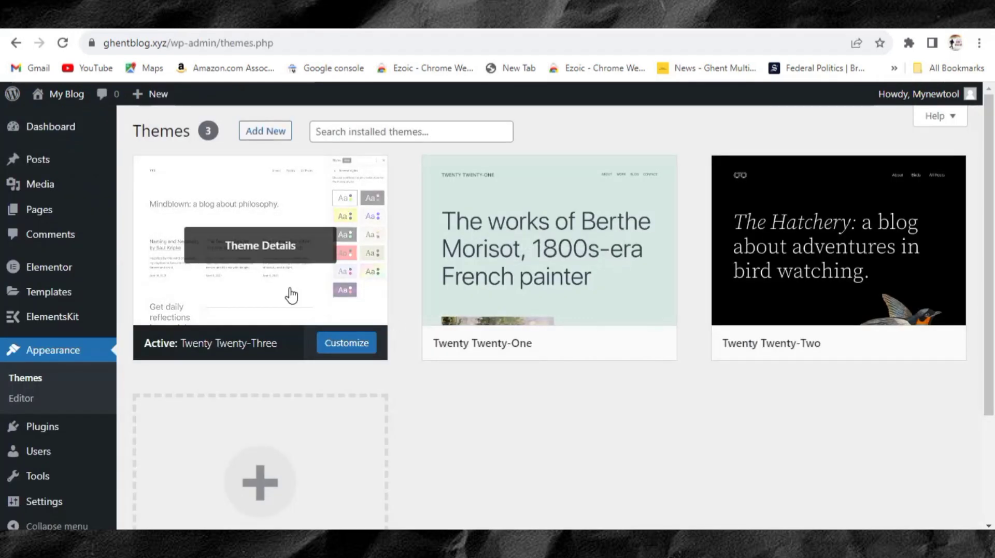
left_click(265, 133)
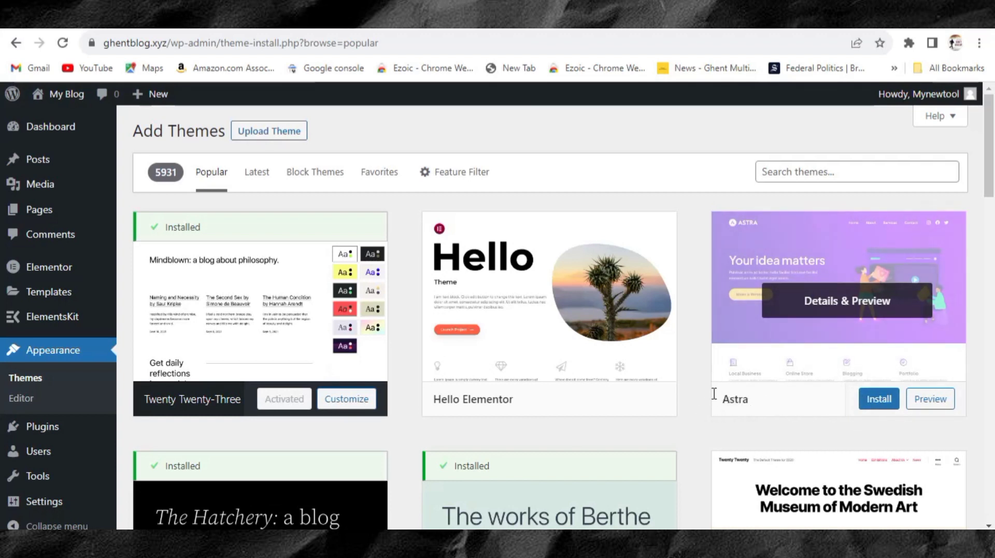
left_click(792, 172)
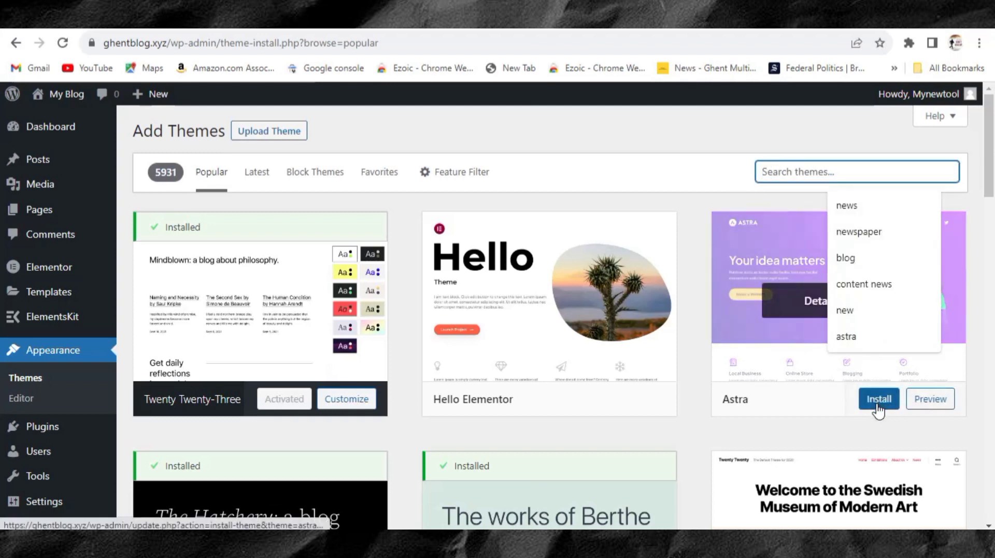
left_click(658, 167)
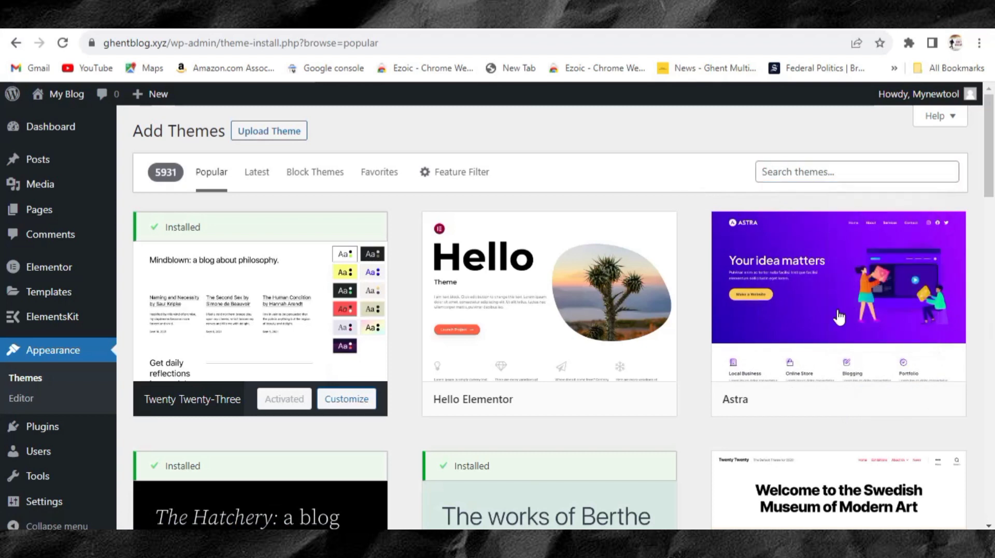
left_click(873, 403)
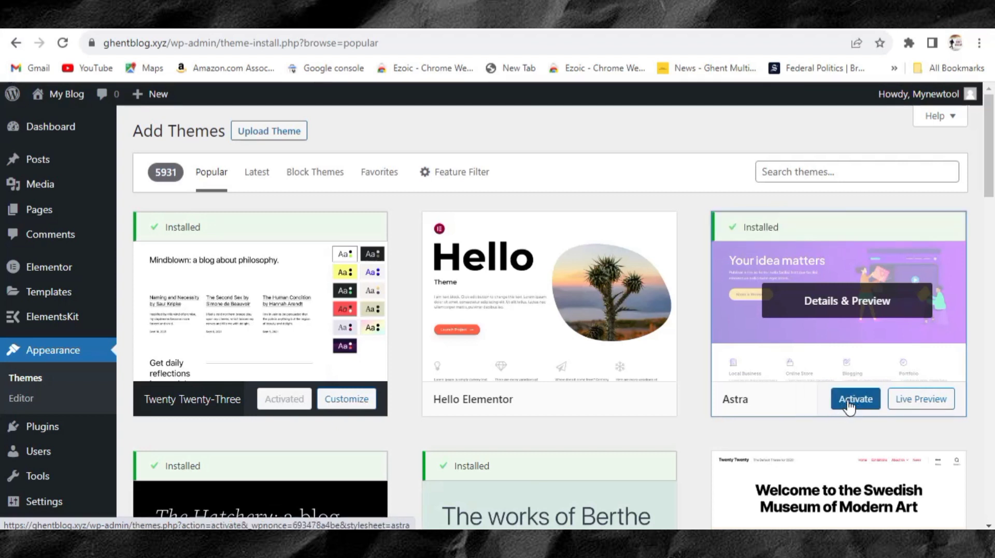
left_click(850, 406)
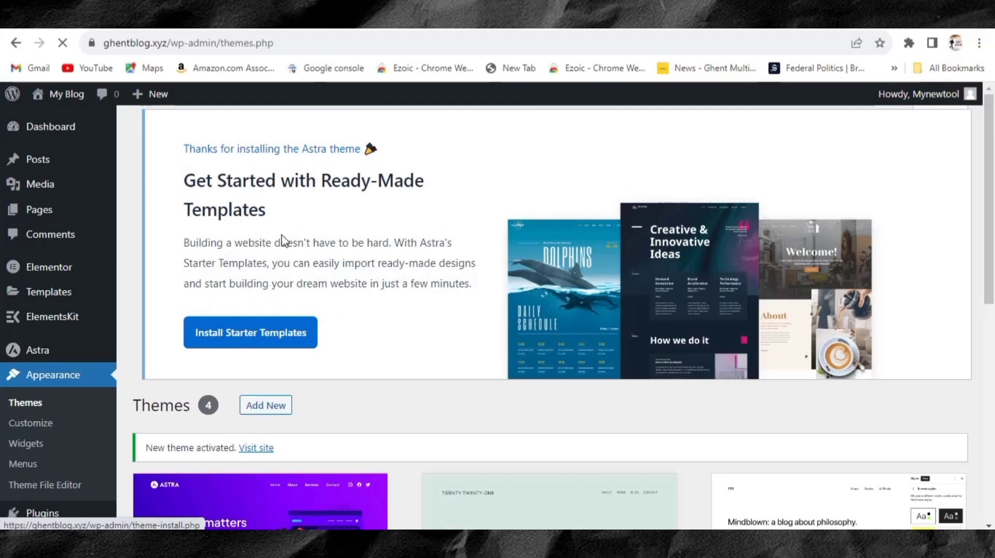
- Review the installed themes and reload the live home page to check how it looks with Astra
scroll(344, 414, "down", 5)
scroll(311, 399, "up", 1)
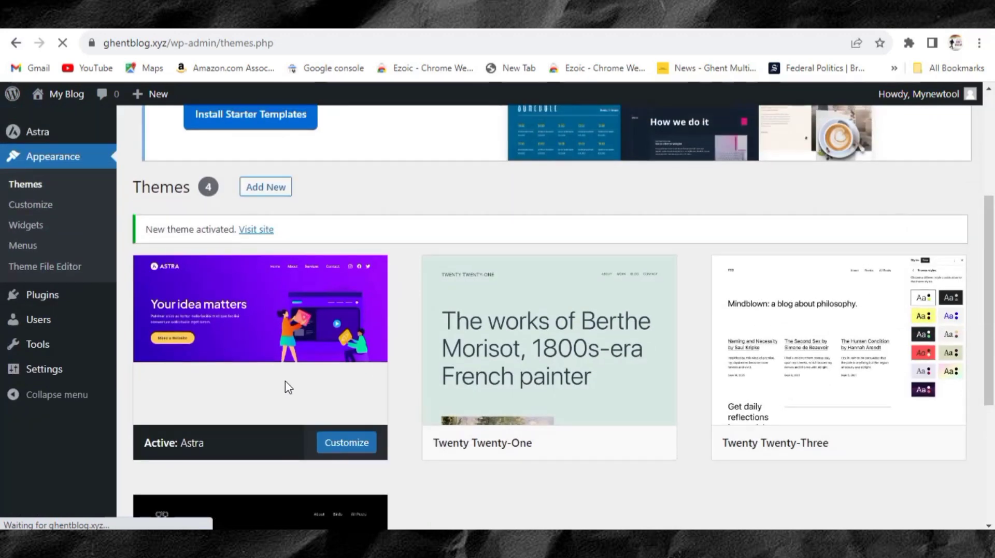
scroll(244, 257, "up", 4)
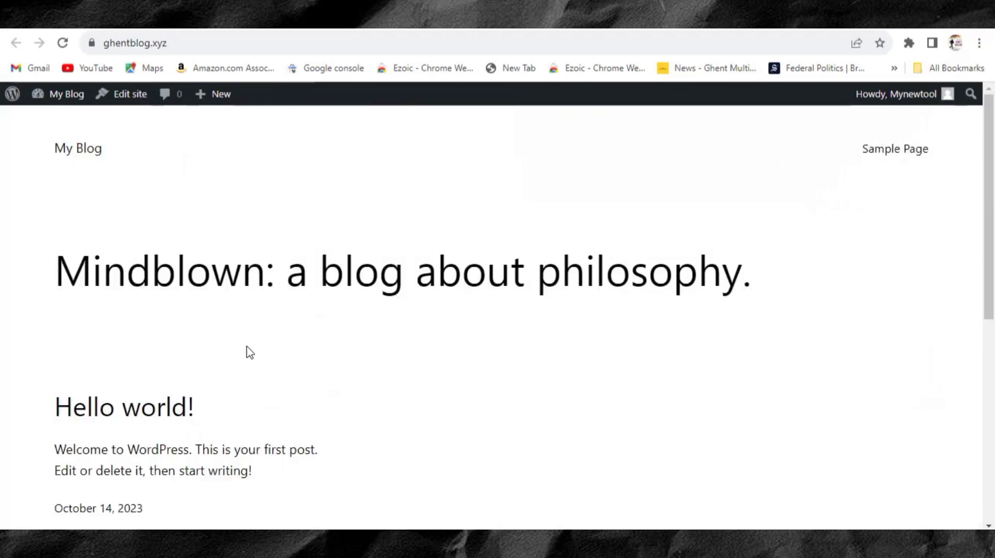
left_click(62, 43)
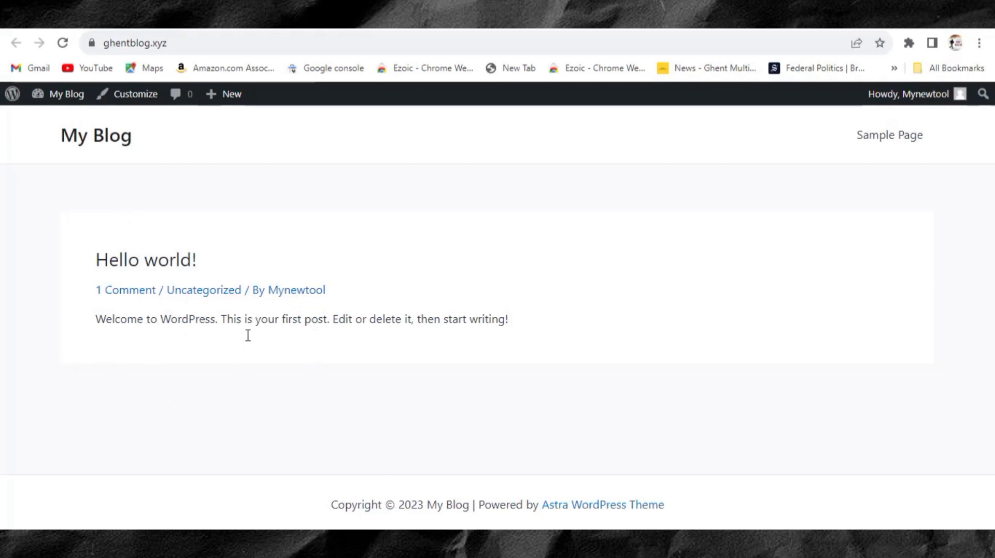
key("alt+Left")
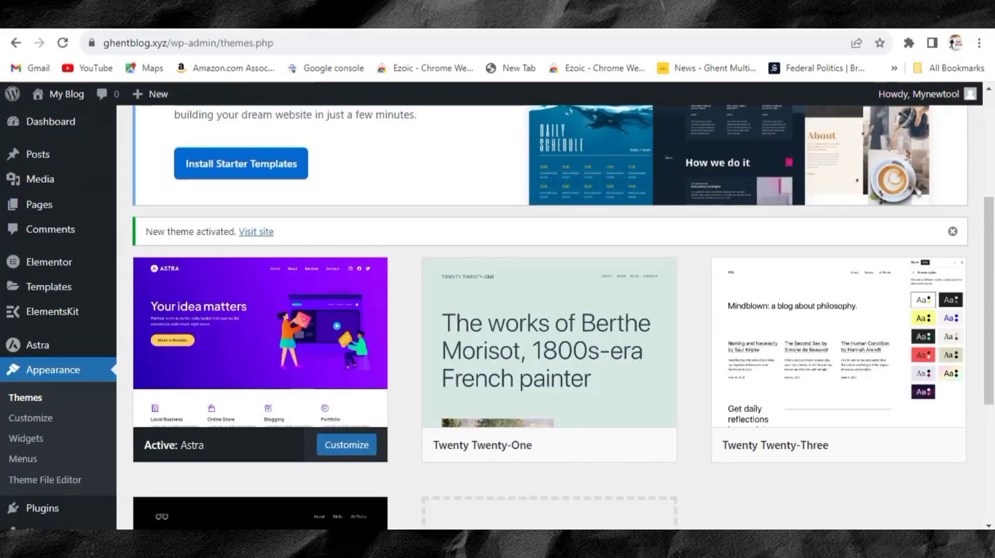
scroll(313, 255, "up", 5)
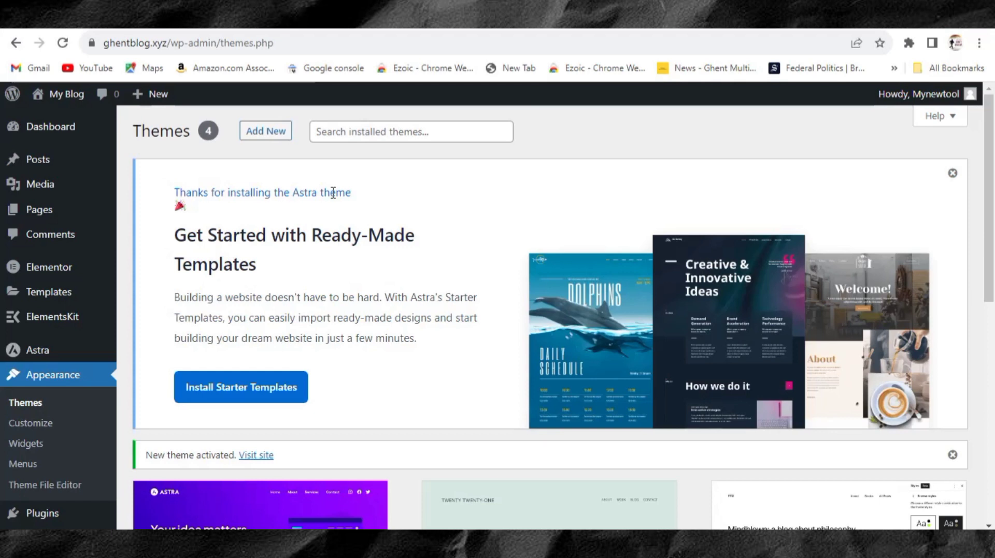
- Open ChatGPT at chat.openai.com in a new browser tab
key("ctrl+t")
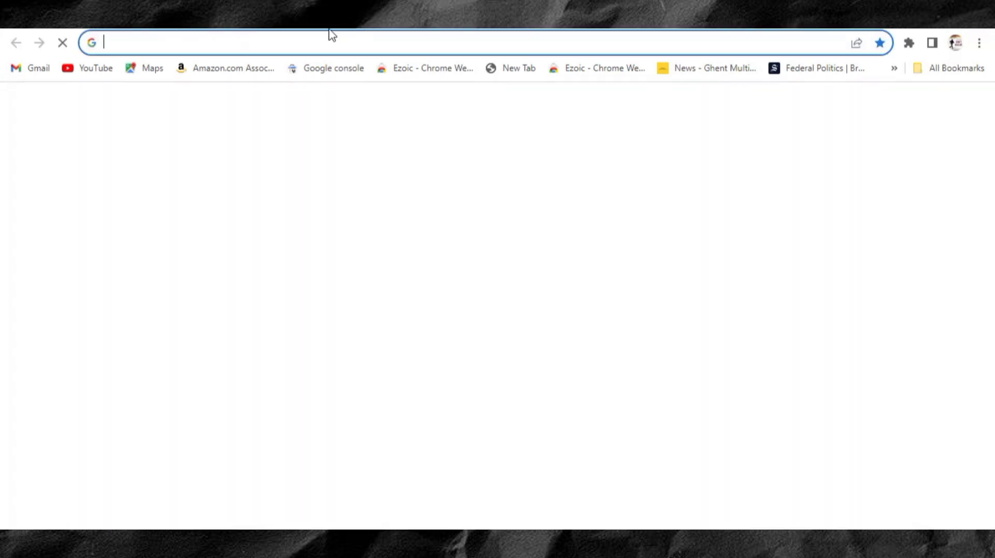
left_click(317, 44)
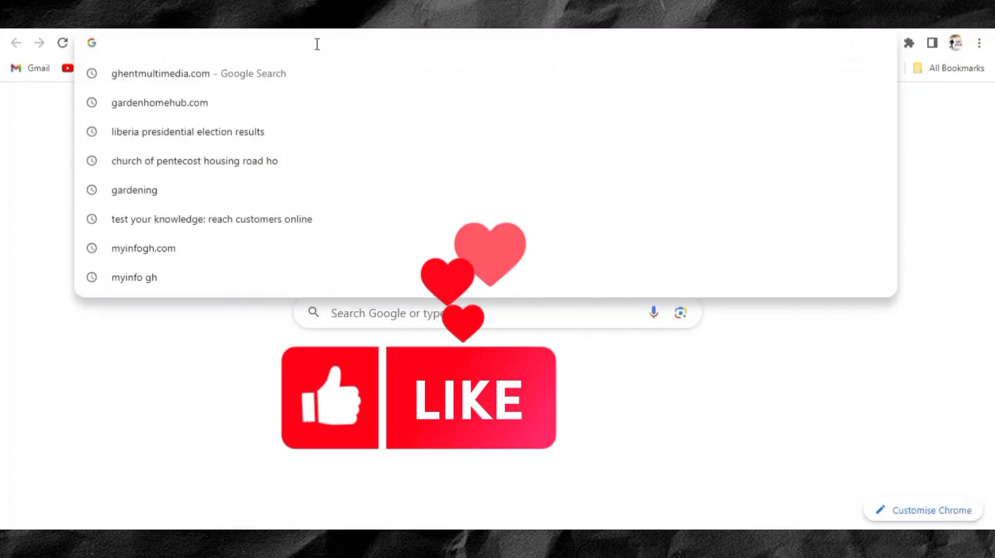
type("cha")
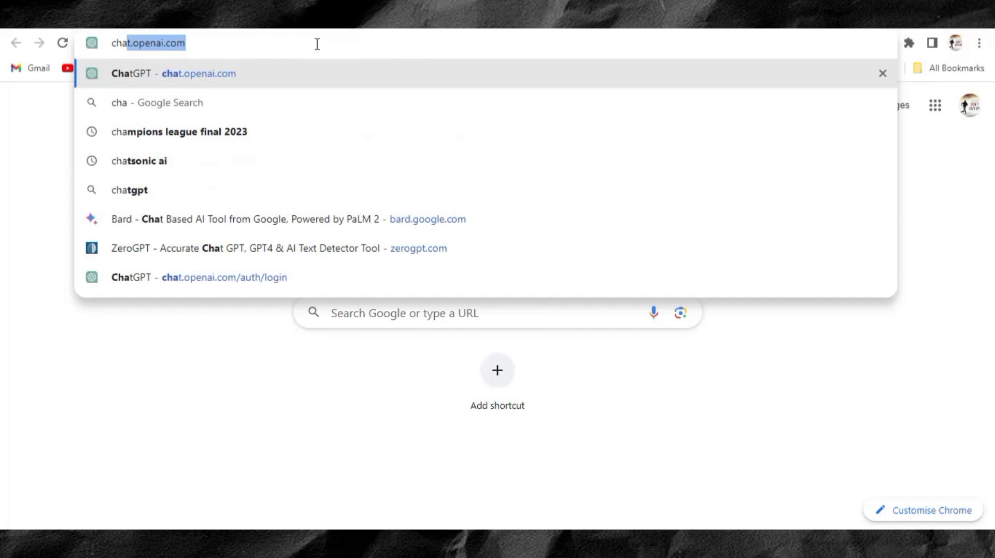
key("Return")
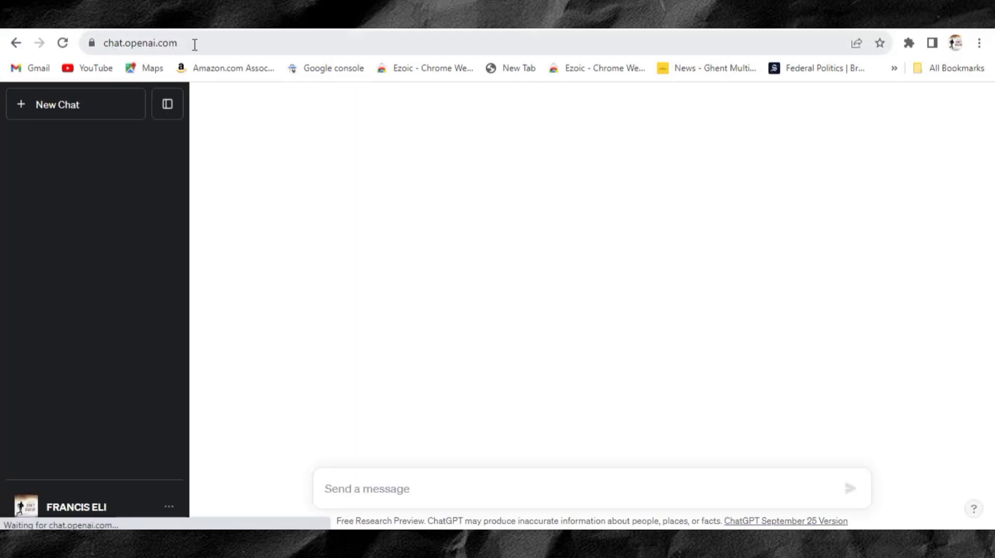
- Dismiss the getting-started tips and paste the prompt requesting all-in-one code for a bold, colourful income and expenditure calculator into the message
left_click_drag(195, 43, 94, 51)
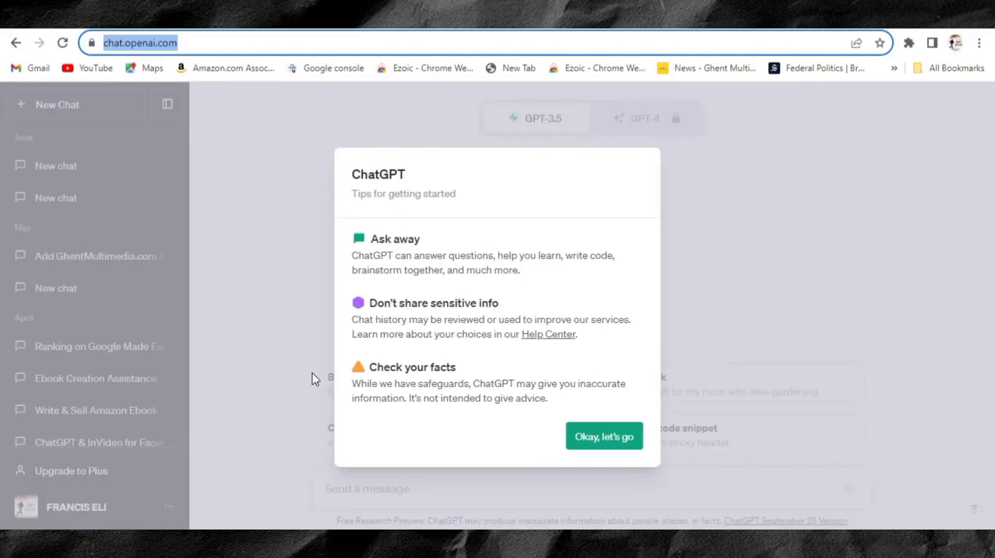
left_click(590, 441)
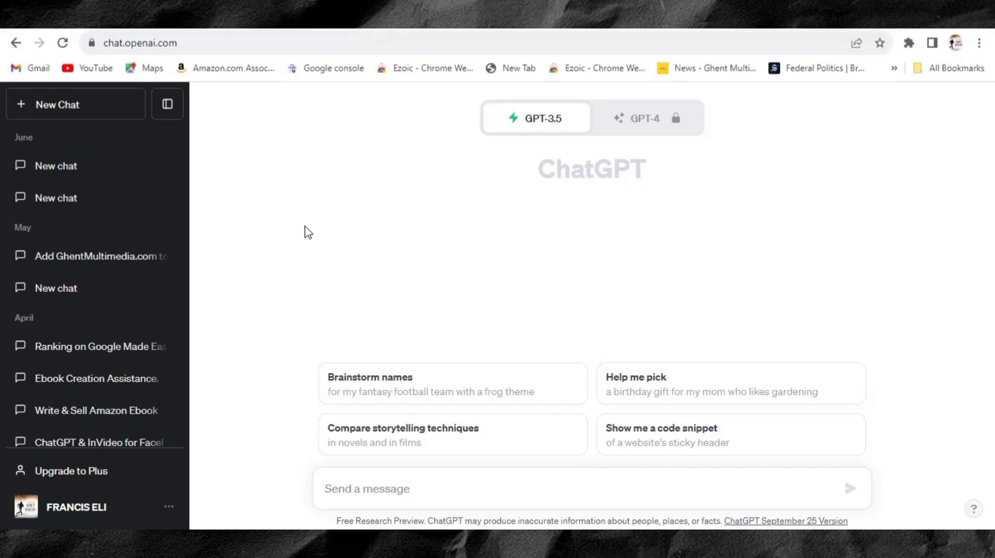
right_click(365, 480)
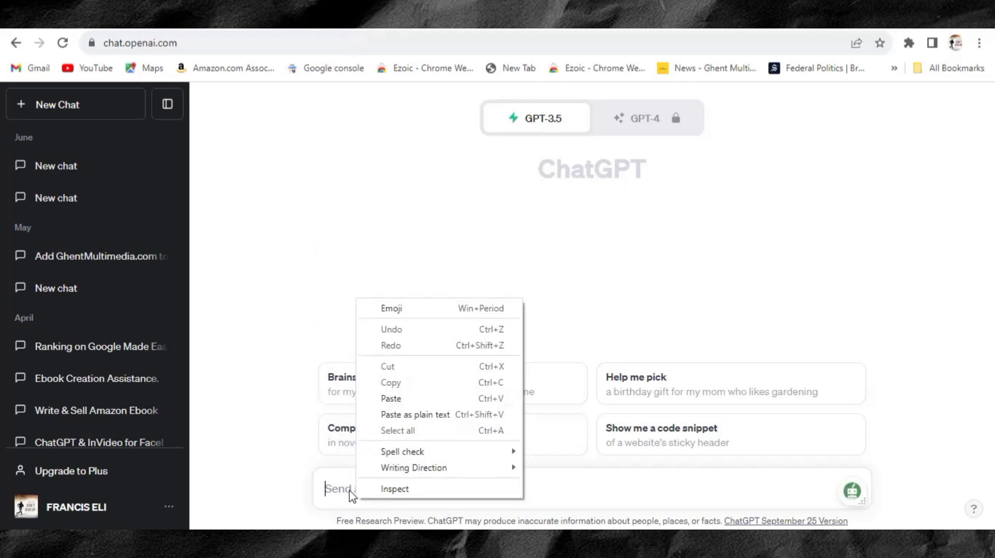
left_click(406, 400)
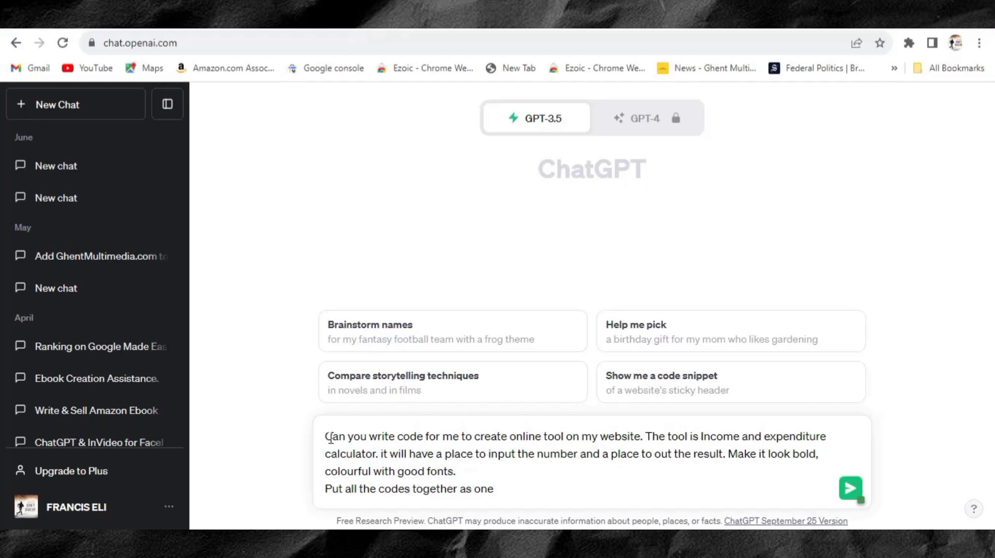
- Check the wording of the calculator prompt, send it and look through the generated HTML code
left_click_drag(326, 437, 503, 490)
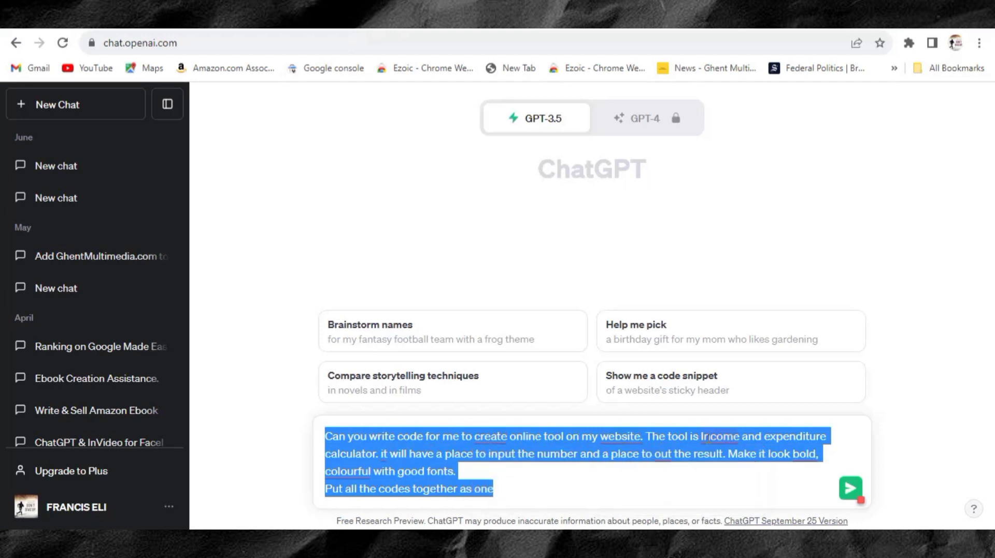
mouse_move(720, 438)
left_click(526, 455)
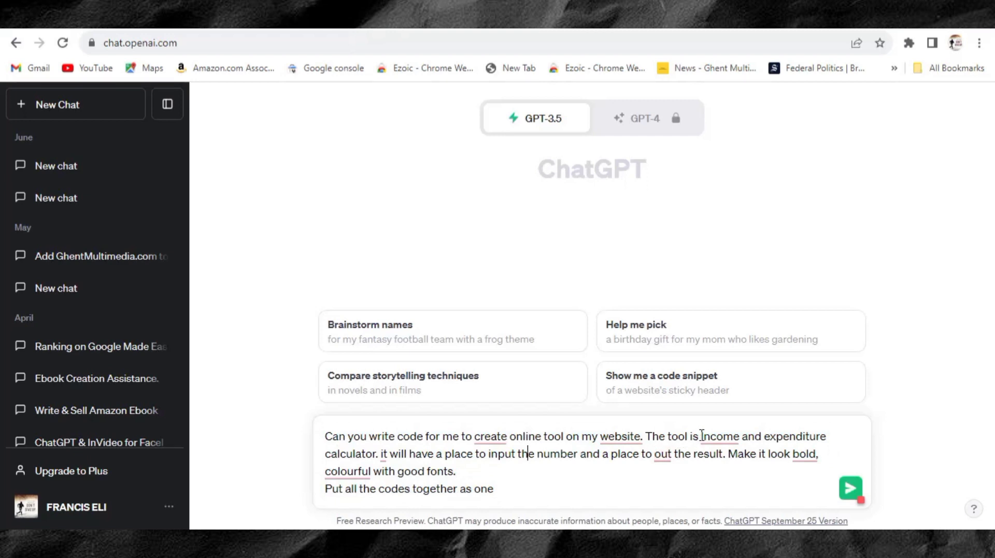
left_click_drag(701, 437, 376, 451)
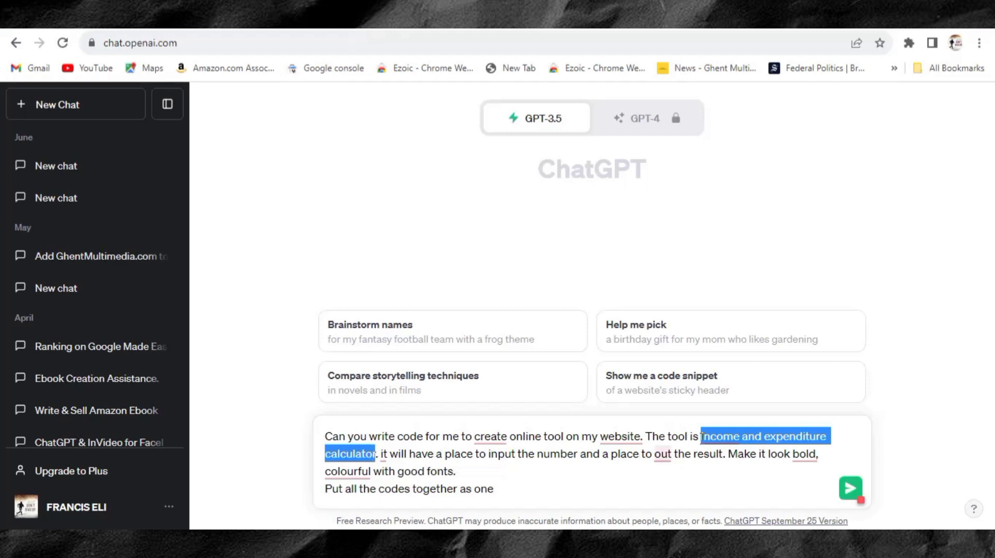
mouse_move(722, 438)
left_click(315, 452)
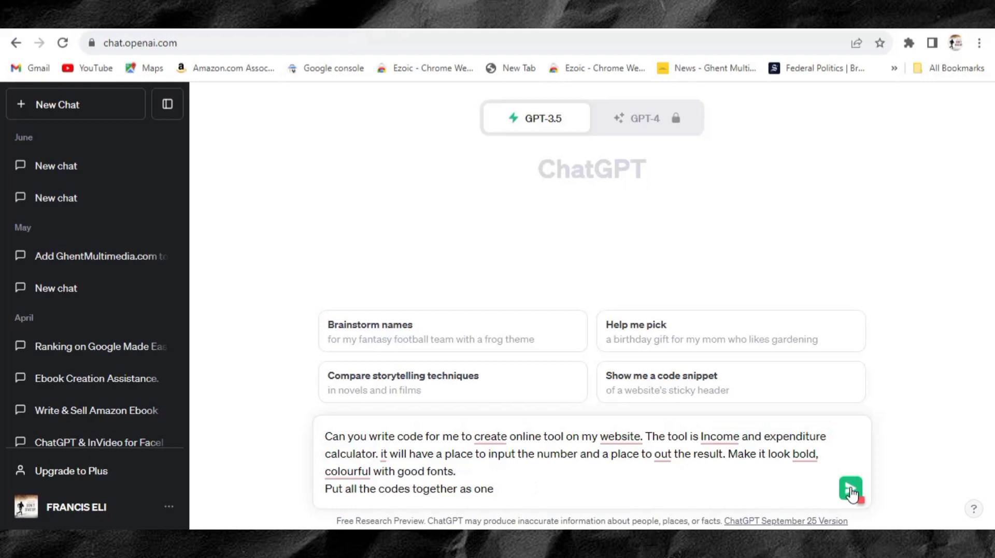
left_click(850, 488)
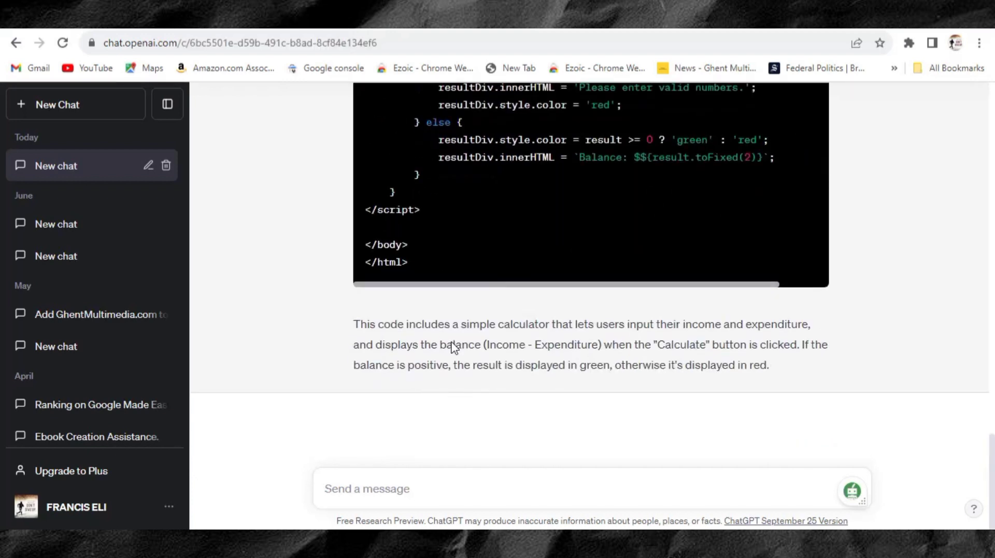
scroll(466, 311, "up", 10)
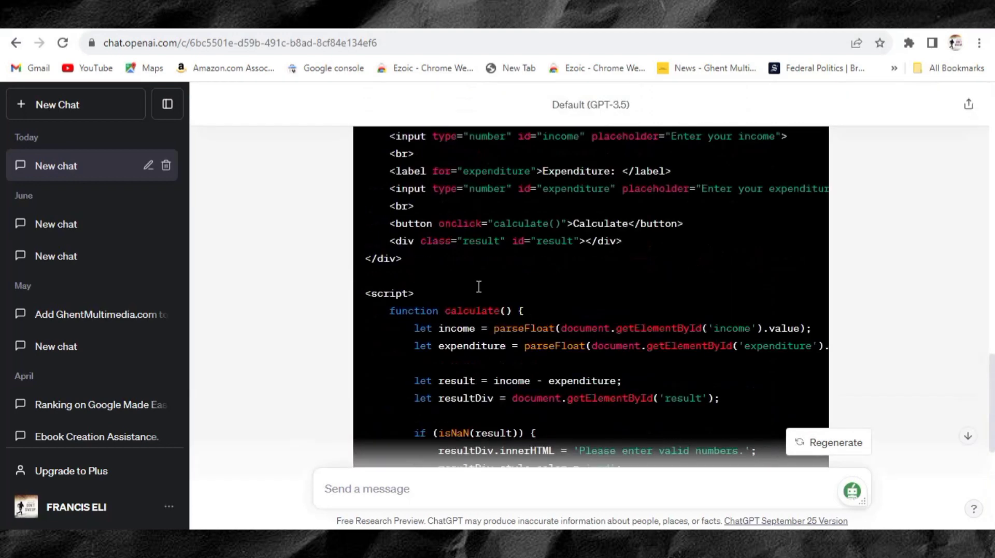
scroll(542, 331, "up", 5)
scroll(542, 333, "up", 10)
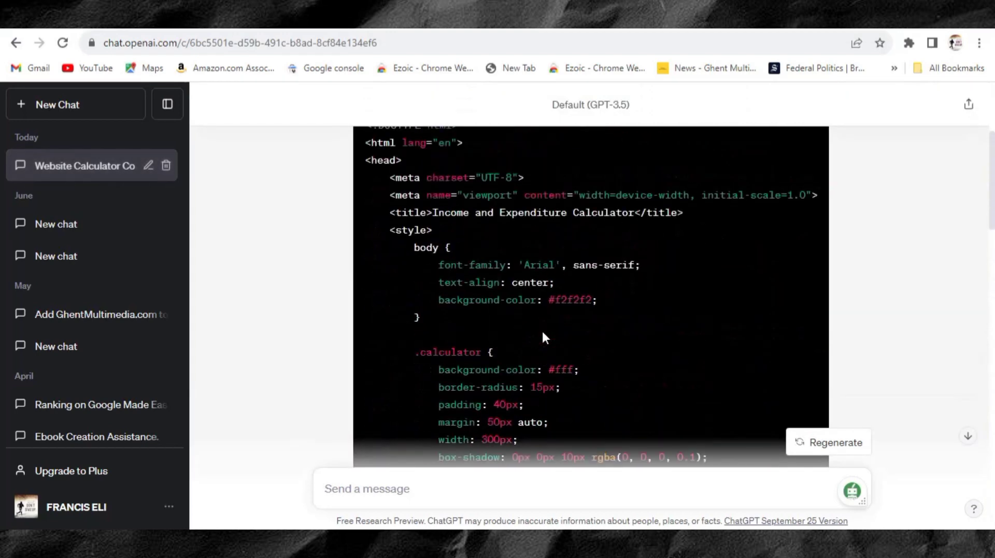
scroll(541, 338, "down", 1)
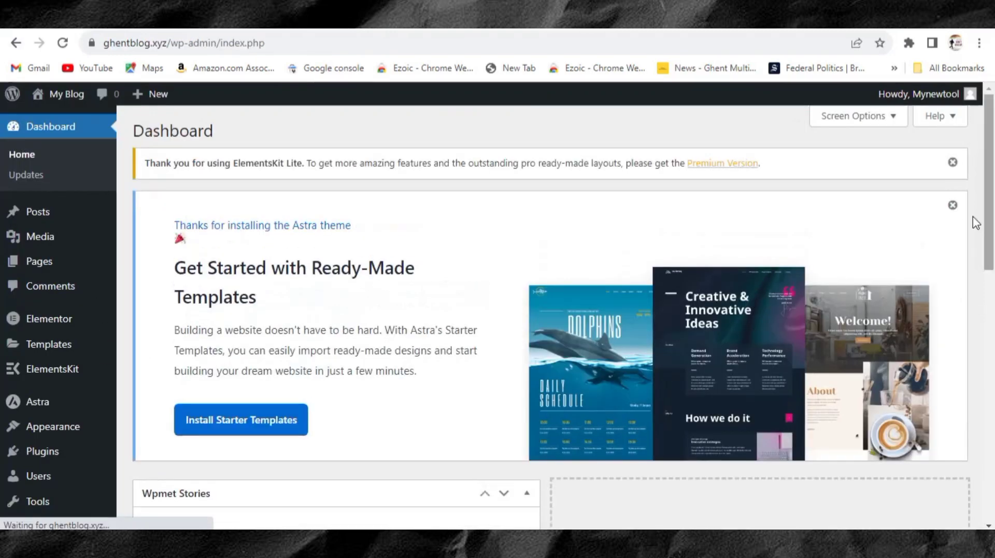
- On the WordPress dashboard, dismiss the Astra and ElementsKit Lite notices and collapse the Wpmet Stories and Elementor Overview boxes
left_click(952, 206)
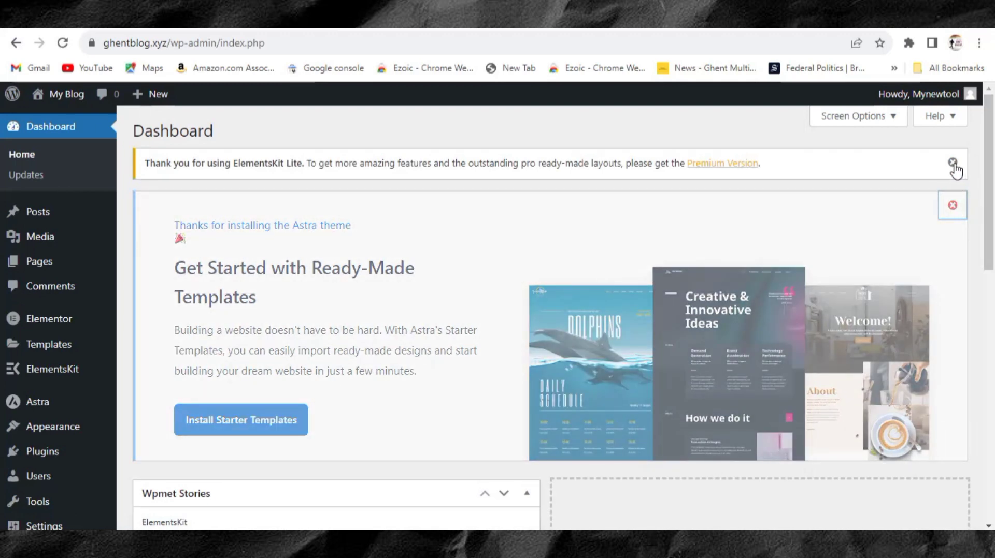
scroll(865, 295, "down", 4)
scroll(865, 295, "up", 4)
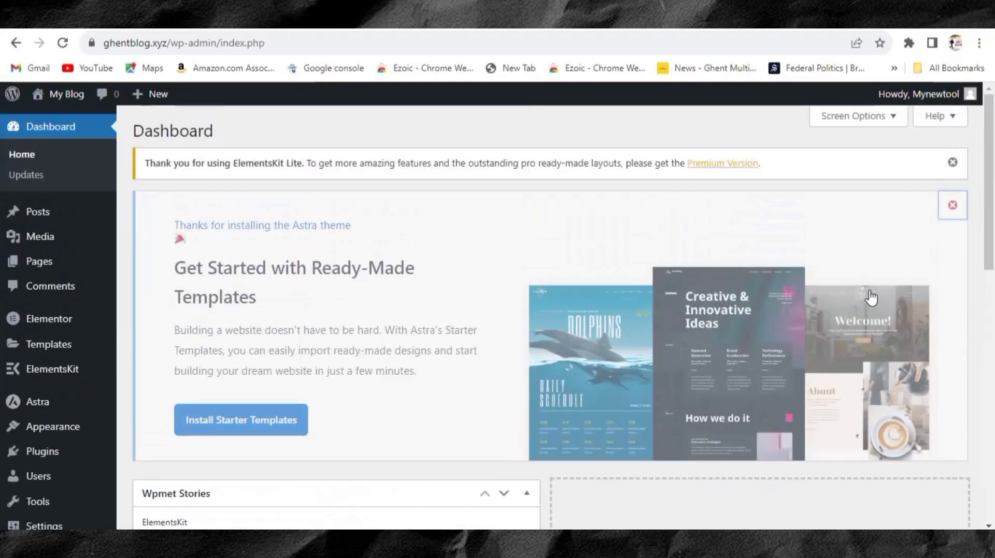
left_click(952, 163)
left_click(527, 165)
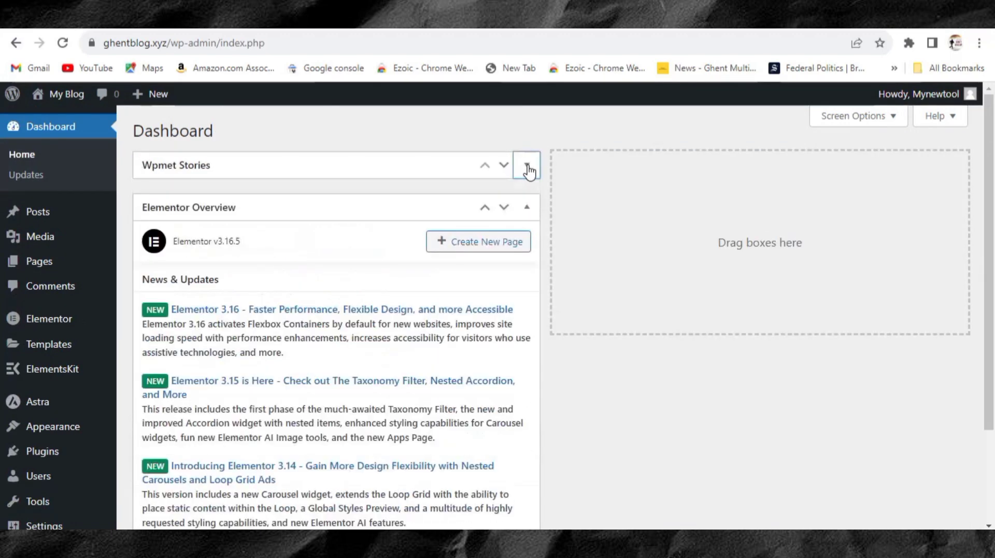
left_click(528, 214)
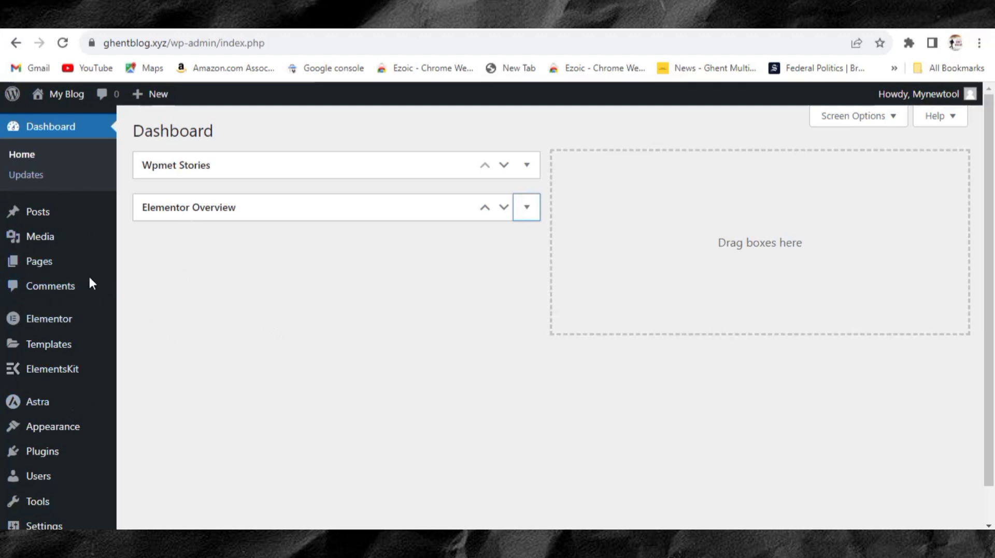
- Move the Privacy Policy and Sample Page pages to the trash and start a new page
mouse_move(98, 265)
left_click(152, 270)
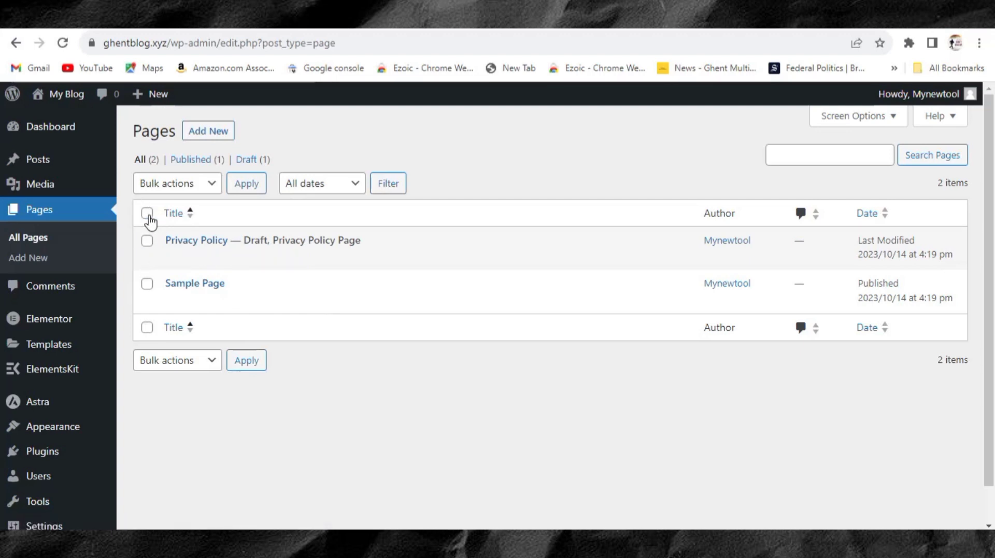
left_click(175, 184)
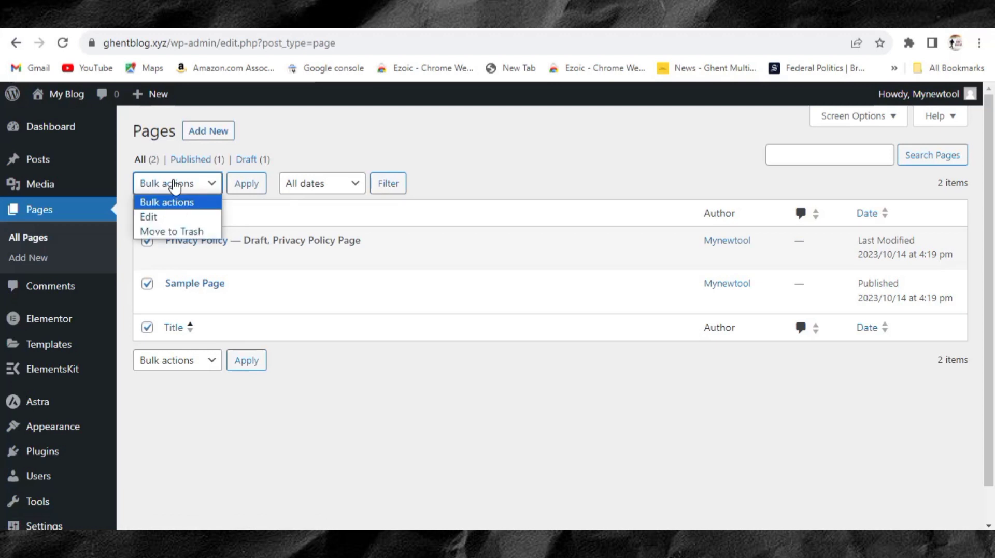
left_click(170, 227)
left_click(246, 186)
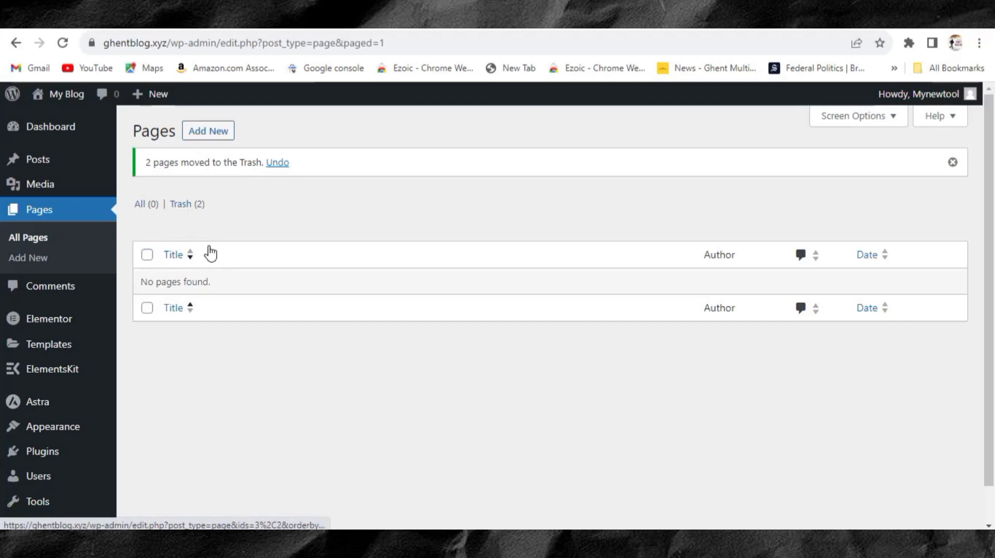
left_click(211, 135)
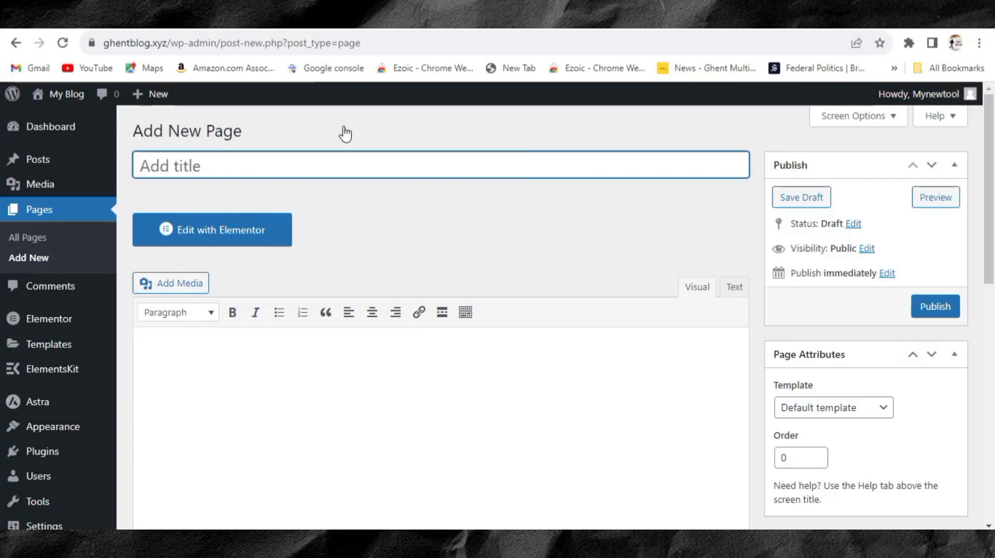
- Return to the calculator chat in ChatGPT and send "Suggest titles and meta description for the tool"
left_click(419, 23)
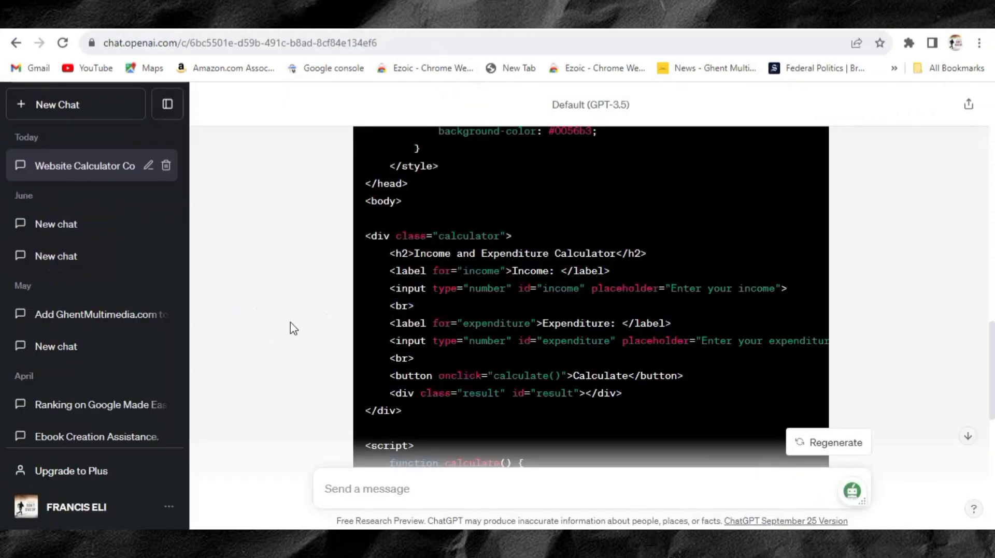
scroll(301, 347, "down", 10)
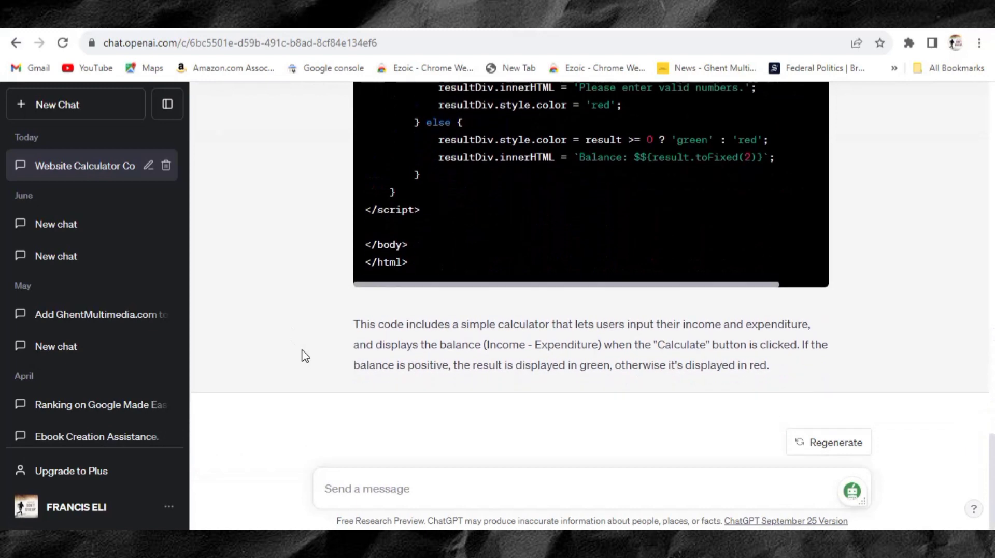
left_click(368, 496)
type("Suggest titles and meta description for the tool")
key("Return")
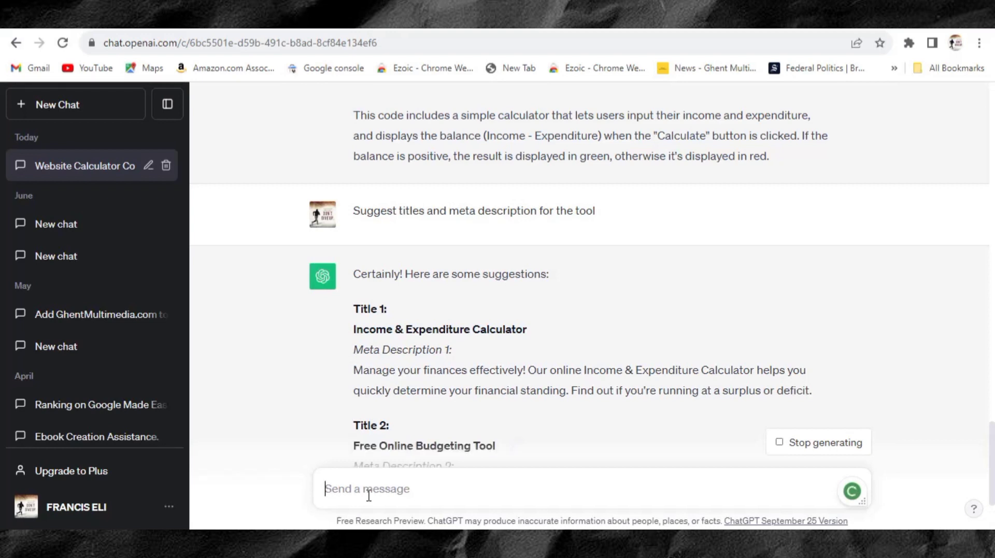
- Copy the first suggested title, "Income & Expenditure Calculator", from ChatGPT and paste it as the new WordPress page's title
left_click_drag(532, 319, 351, 327)
right_click(364, 320)
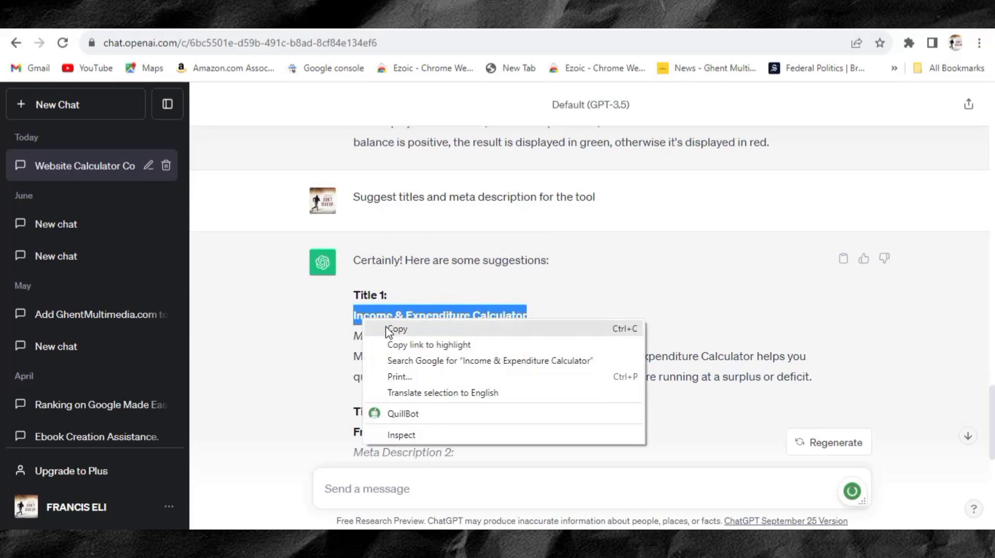
left_click(389, 330)
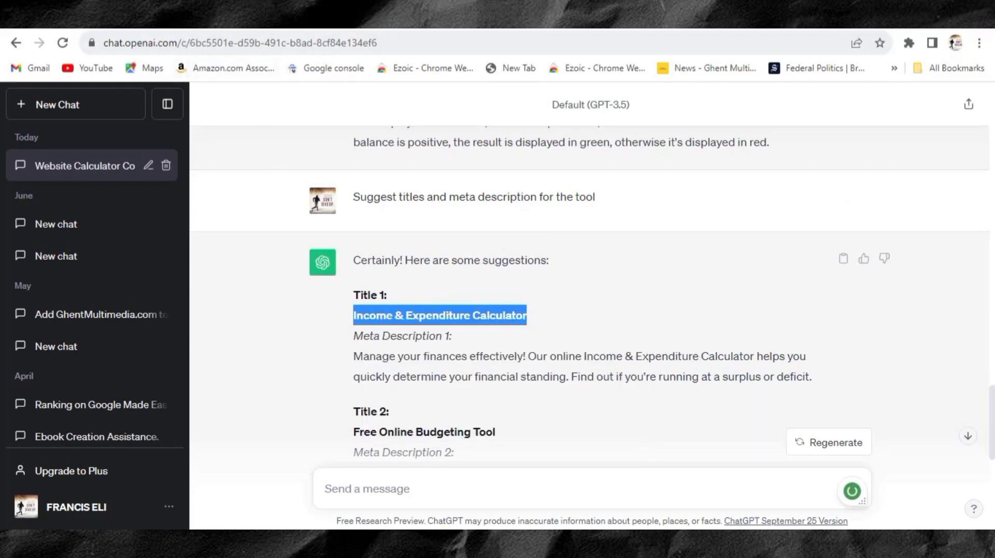
left_click(189, 30)
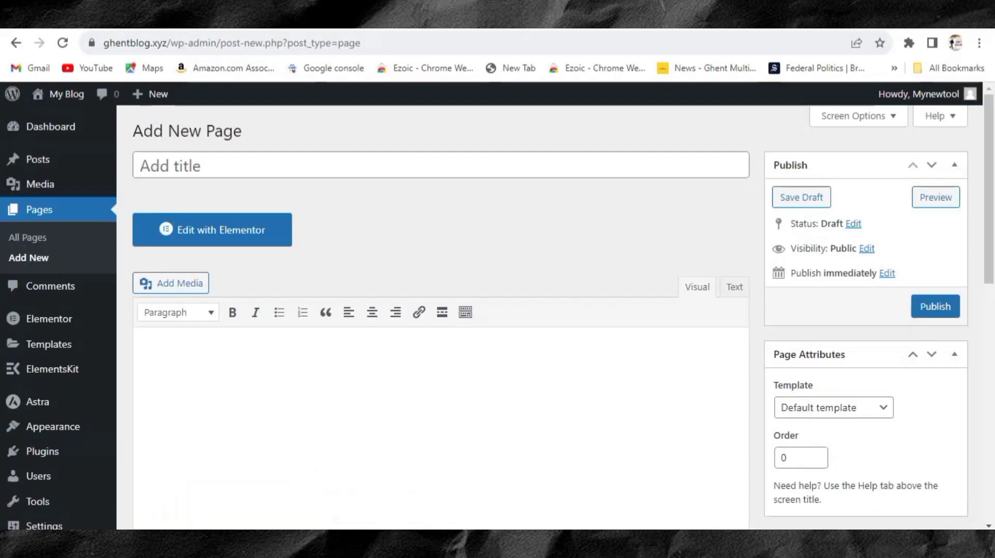
right_click(168, 171)
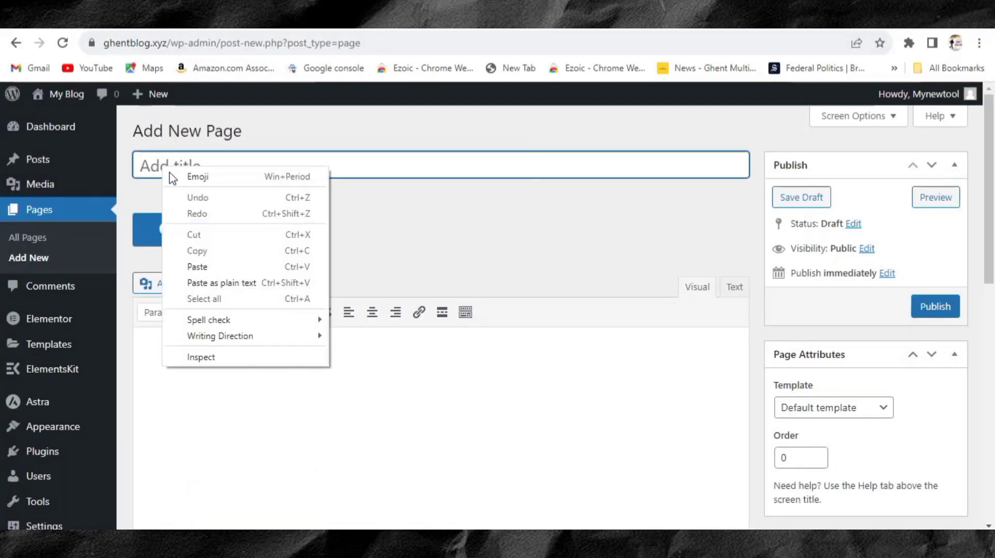
left_click(206, 268)
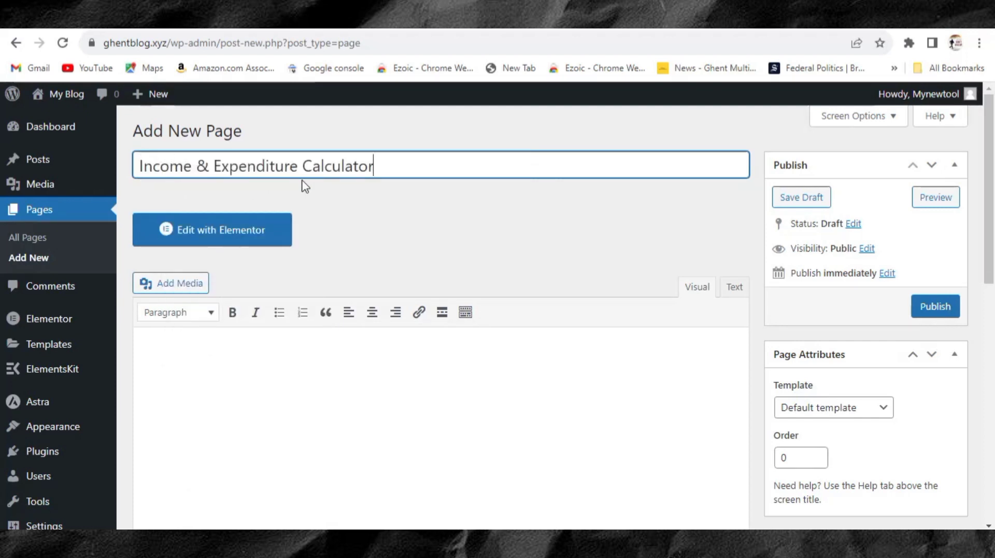
- In the page's Astra settings, set the container layout to Full Width and the sidebar layout to No Sidebar
scroll(831, 267, "down", 5)
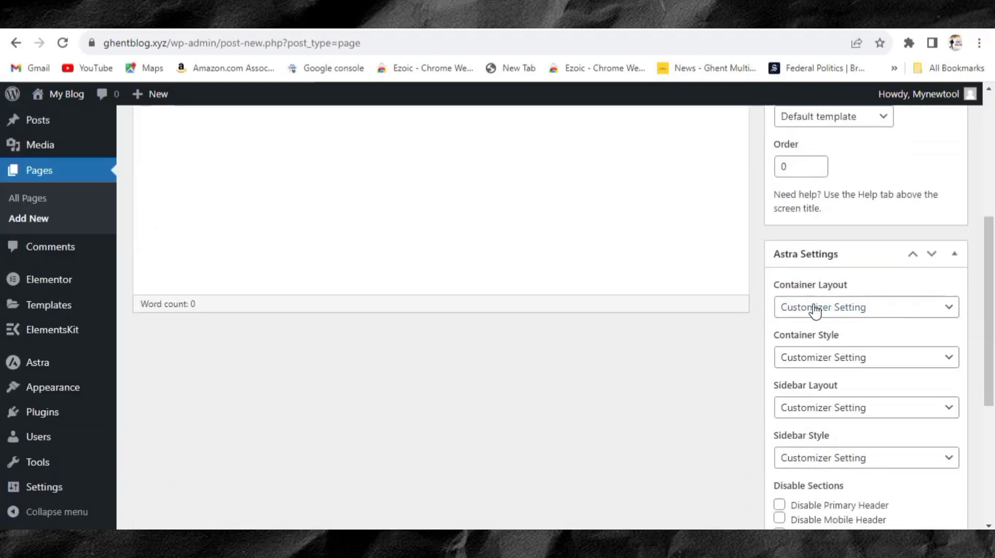
left_click(814, 313)
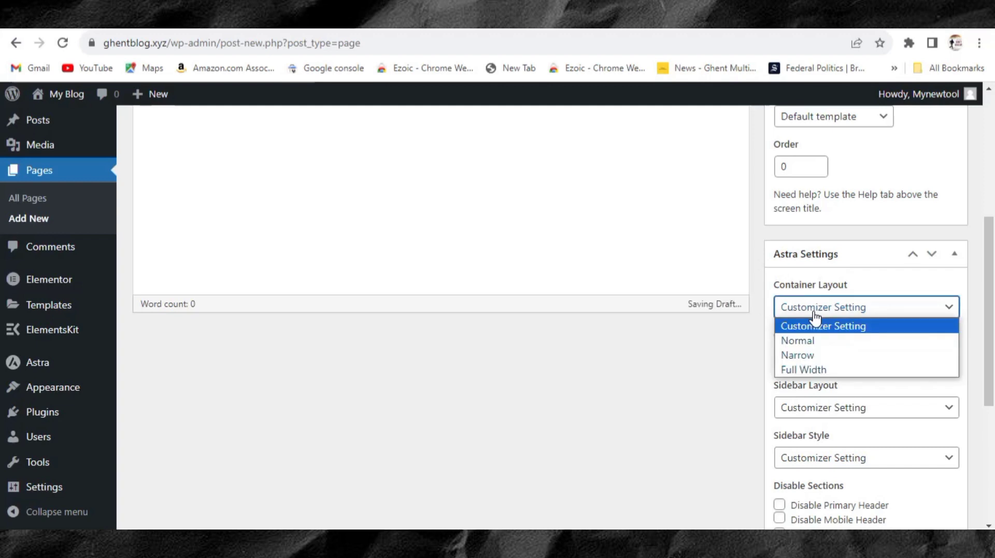
left_click(806, 370)
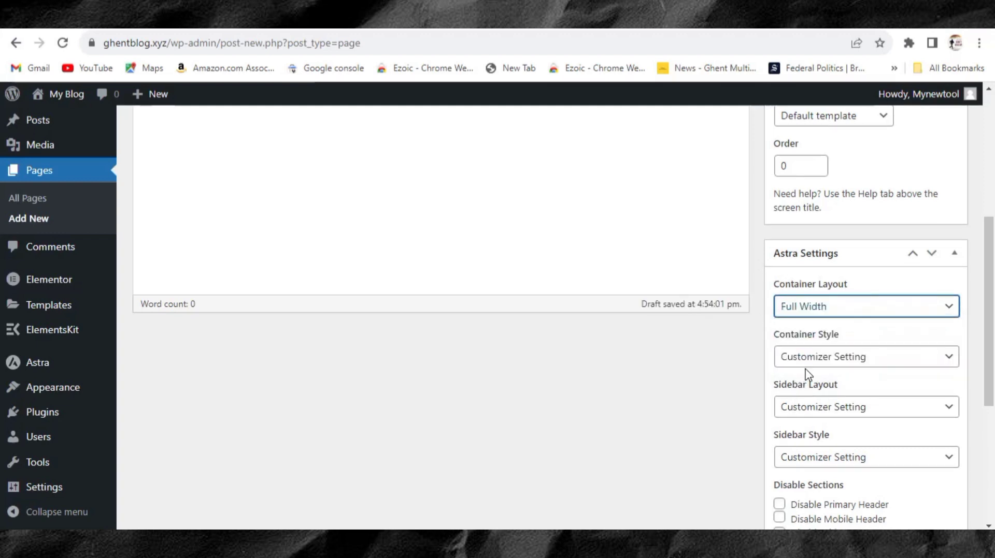
scroll(811, 368, "down", 1)
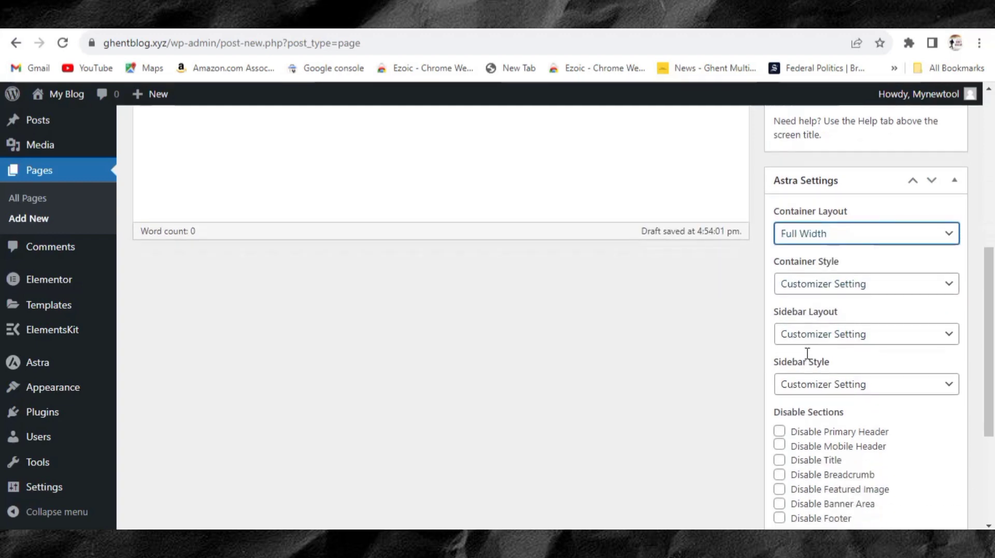
left_click(804, 343)
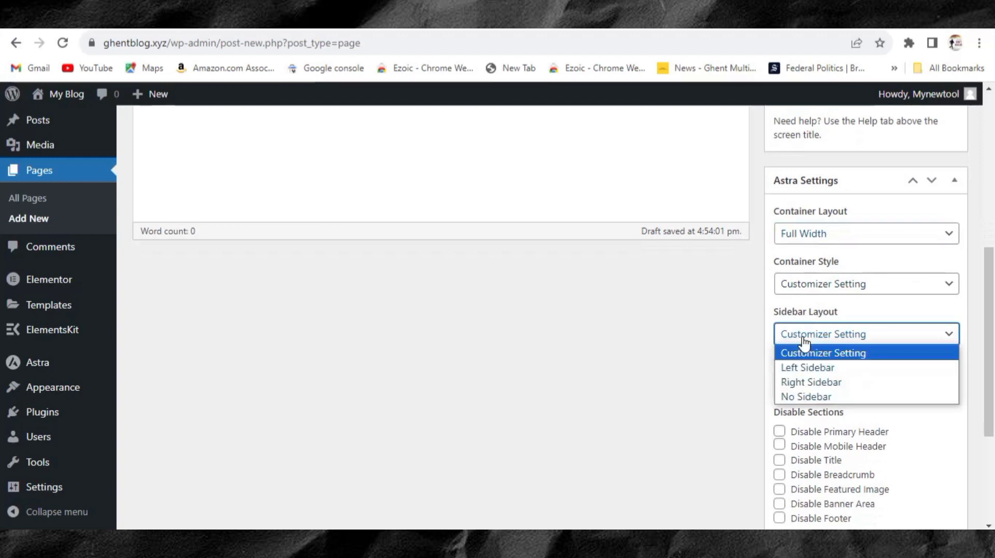
left_click(812, 398)
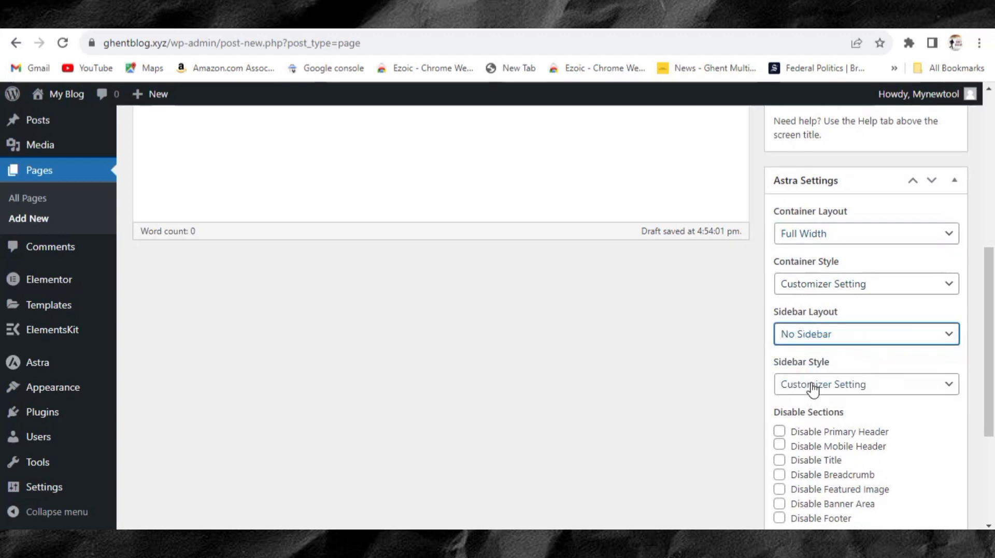
scroll(813, 389, "down", 2)
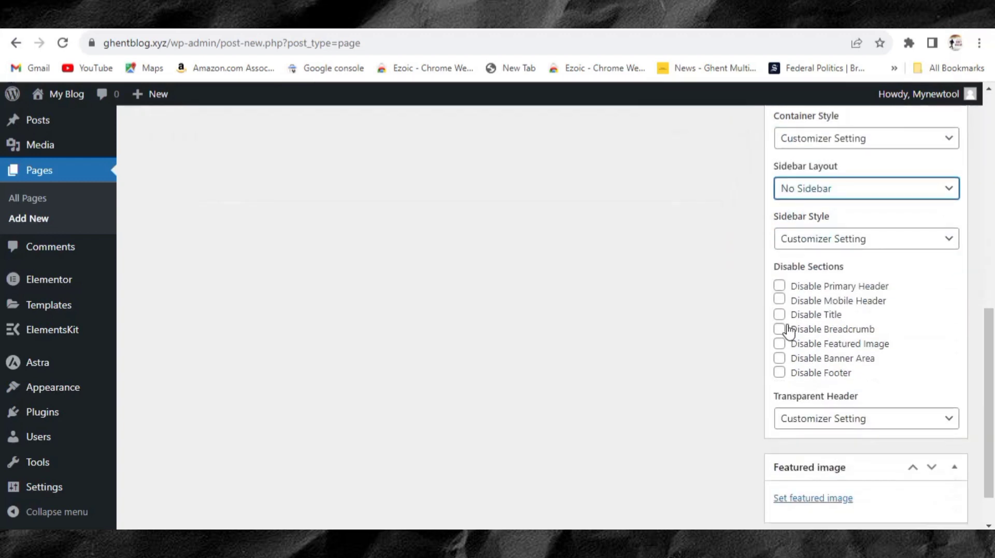
- Disable the page's title, breadcrumb and featured image in the Astra settings, and publish the page
left_click(779, 316)
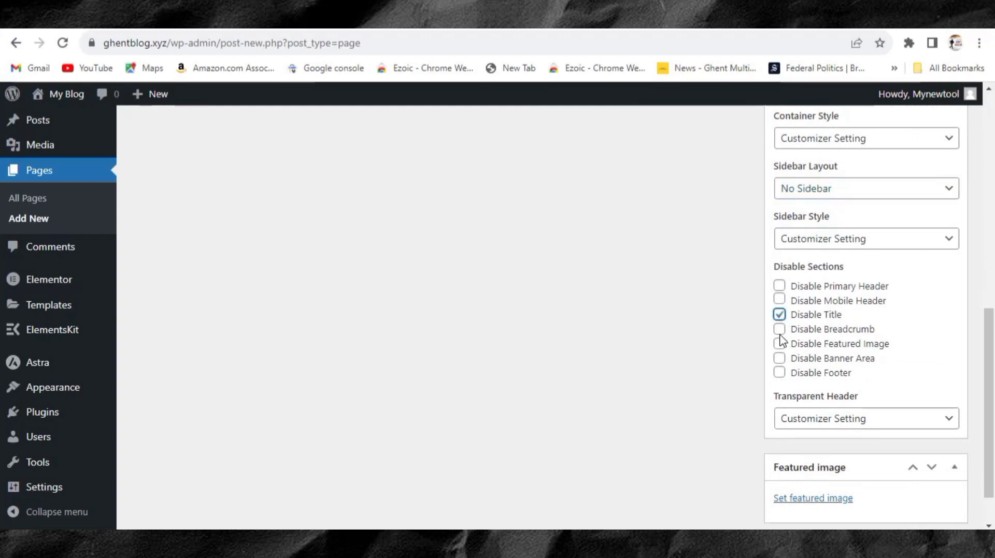
left_click(780, 331)
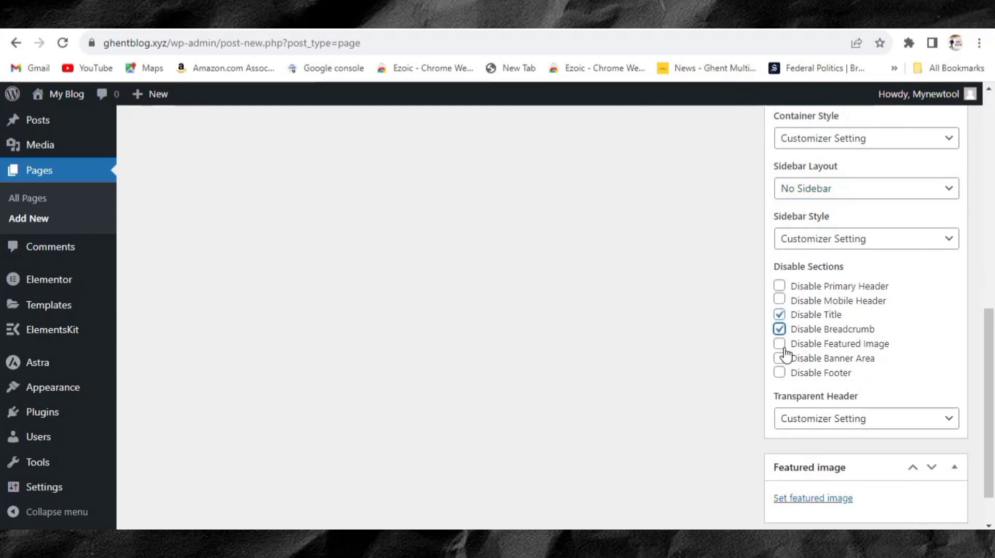
left_click(779, 343)
scroll(792, 386, "up", 1)
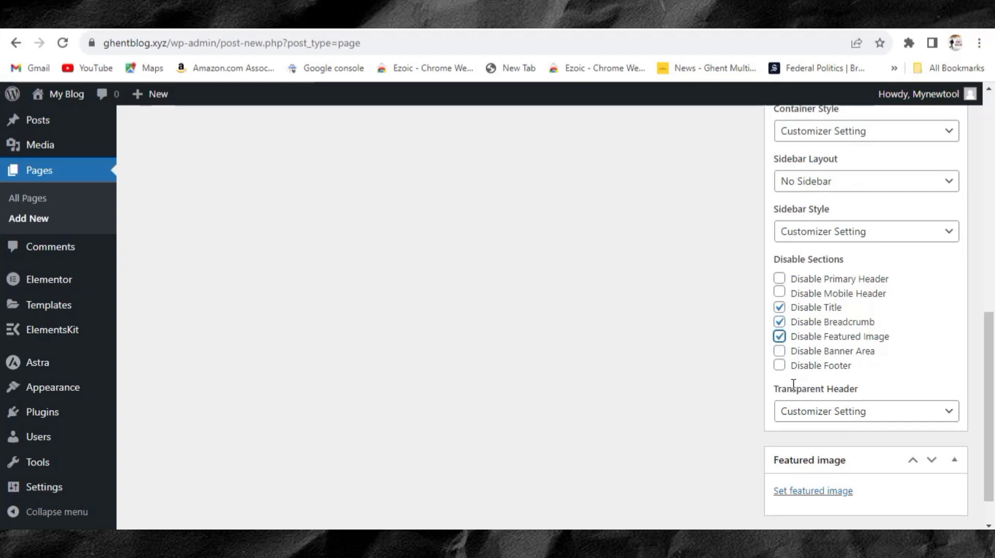
scroll(798, 389, "up", 10)
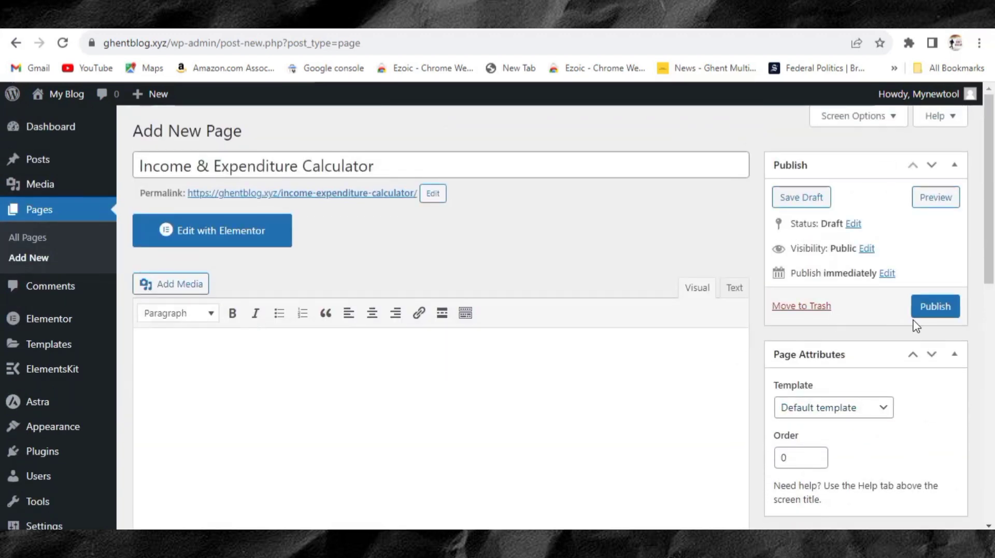
left_click(935, 308)
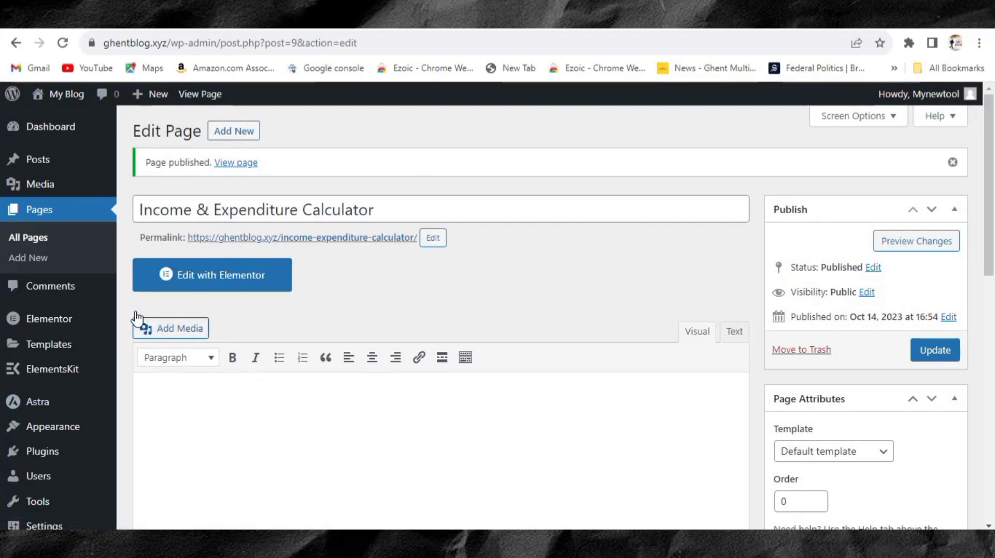
- Open the page in Elementor and insert the ElementsKit section "Call To Action – Section 19"
left_click(206, 283)
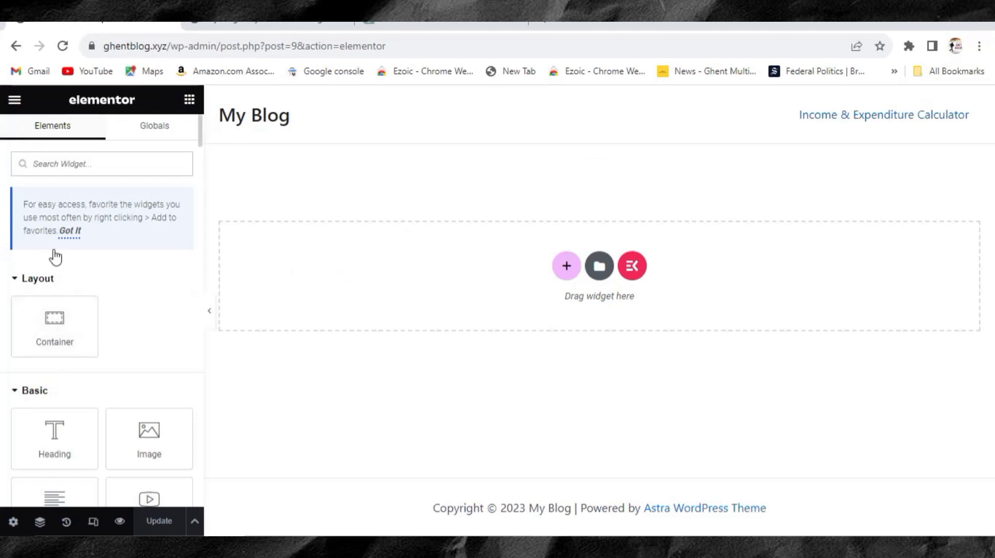
scroll(56, 269, "down", 2)
scroll(54, 279, "down", 3)
scroll(71, 249, "up", 3)
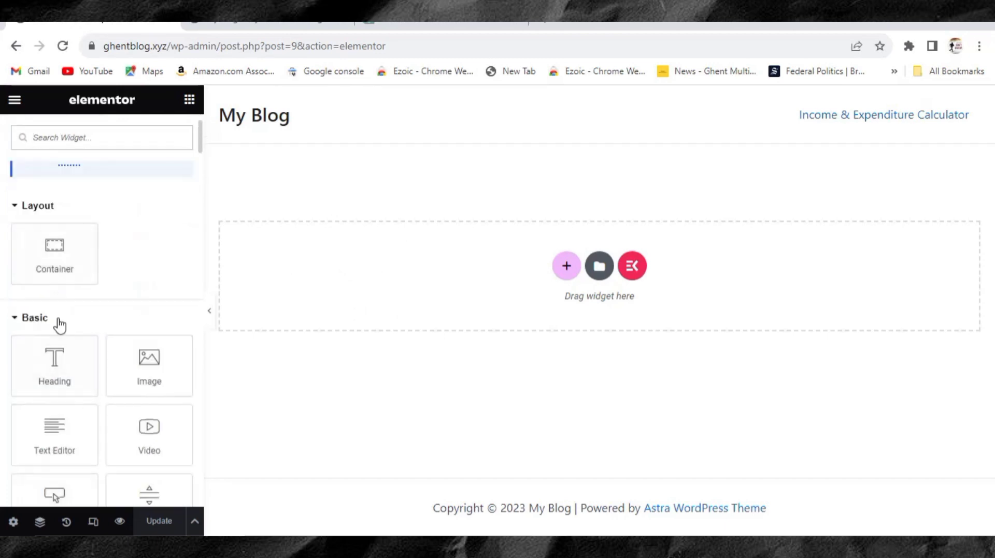
left_click(633, 267)
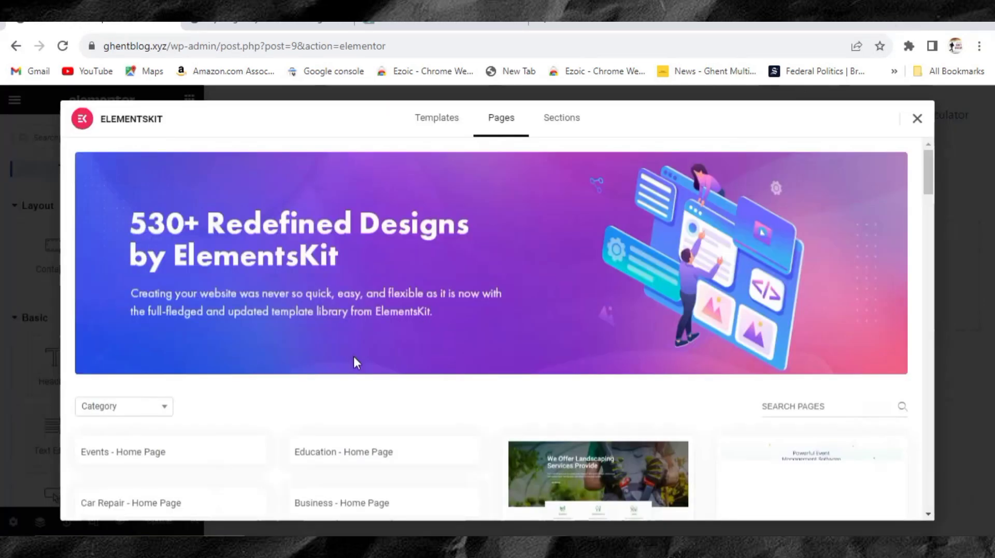
scroll(264, 418, "down", 4)
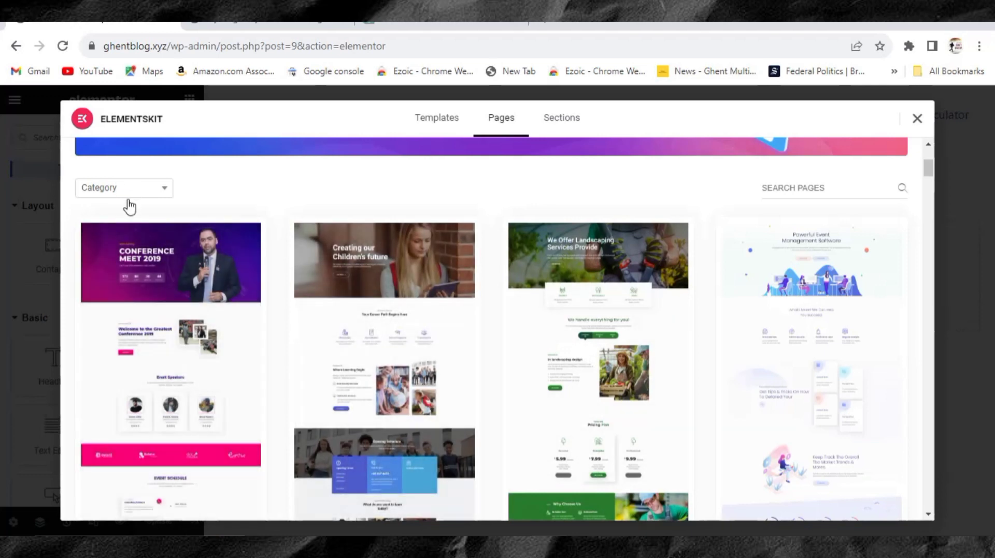
left_click(105, 192)
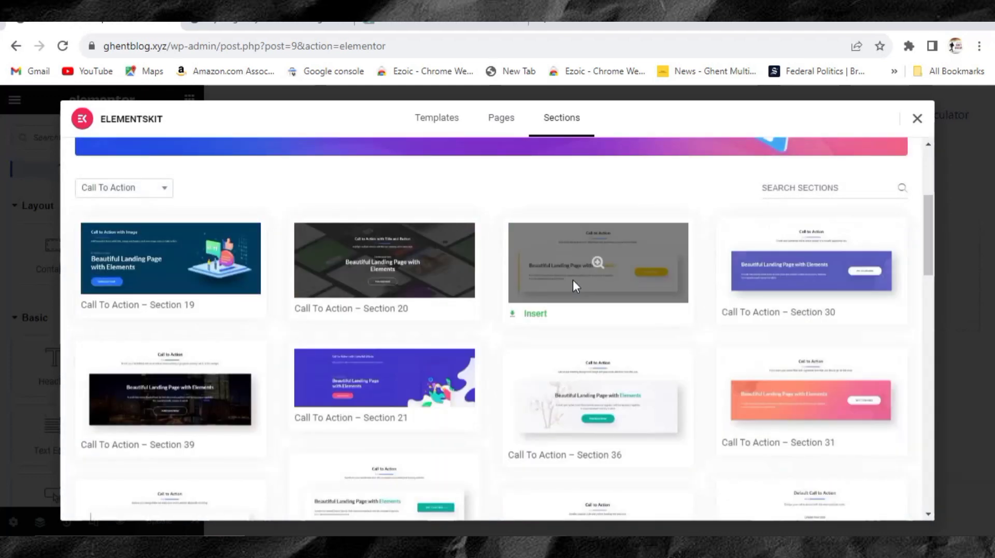
left_click(192, 277)
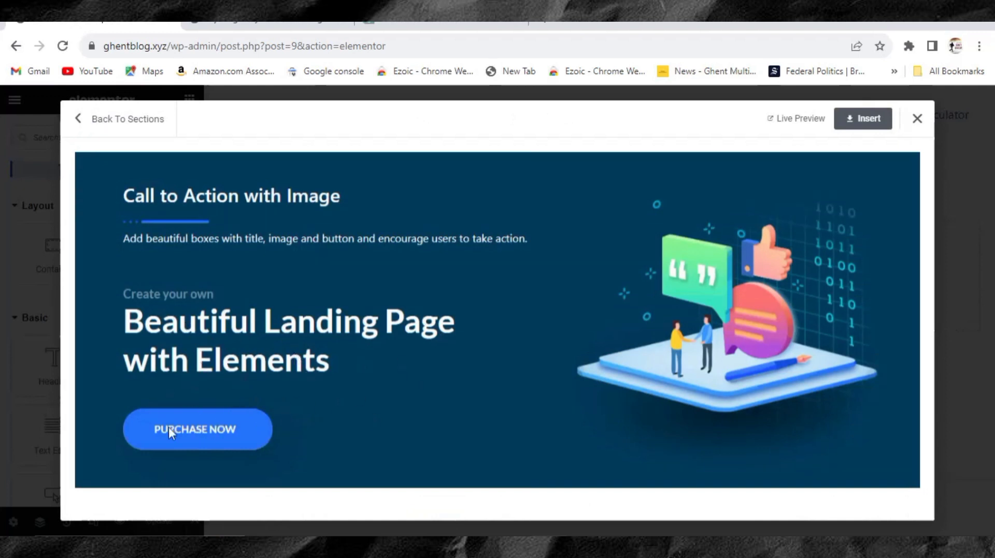
left_click(862, 124)
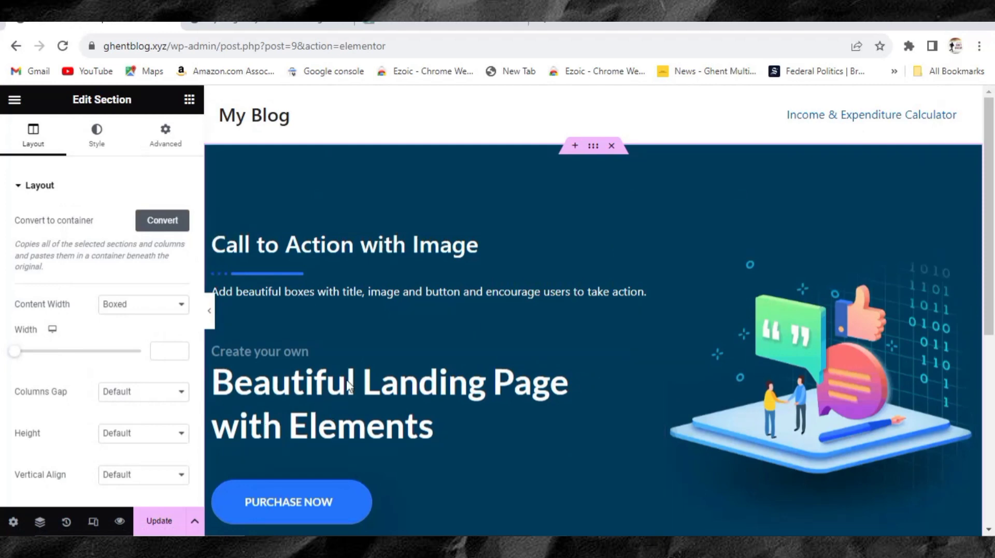
scroll(378, 390, "down", 1)
scroll(355, 431, "up", 1)
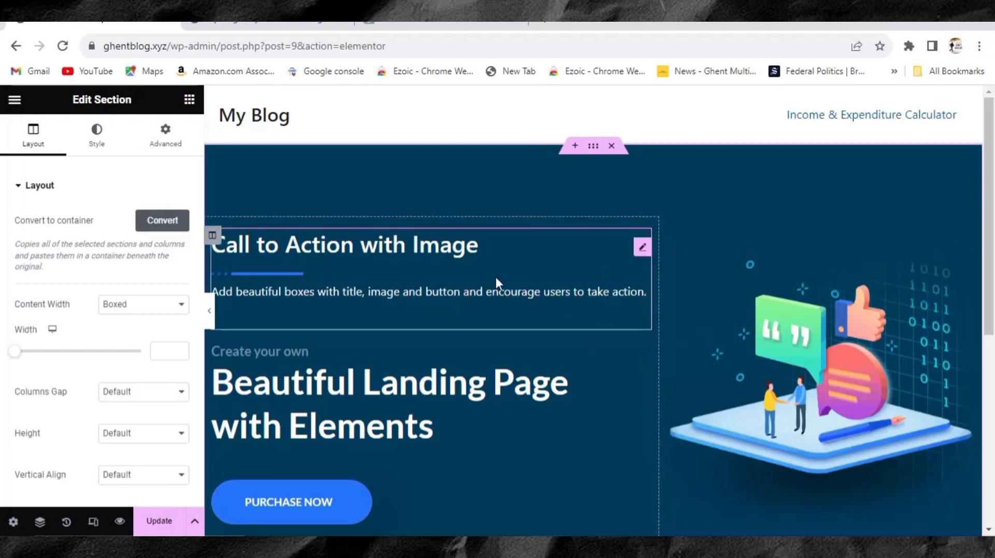
- Replace the "Call to Action with Image" heading title with "Income & Expenditure Calculator", copied from ChatGPT's first suggestion
left_click(420, 272)
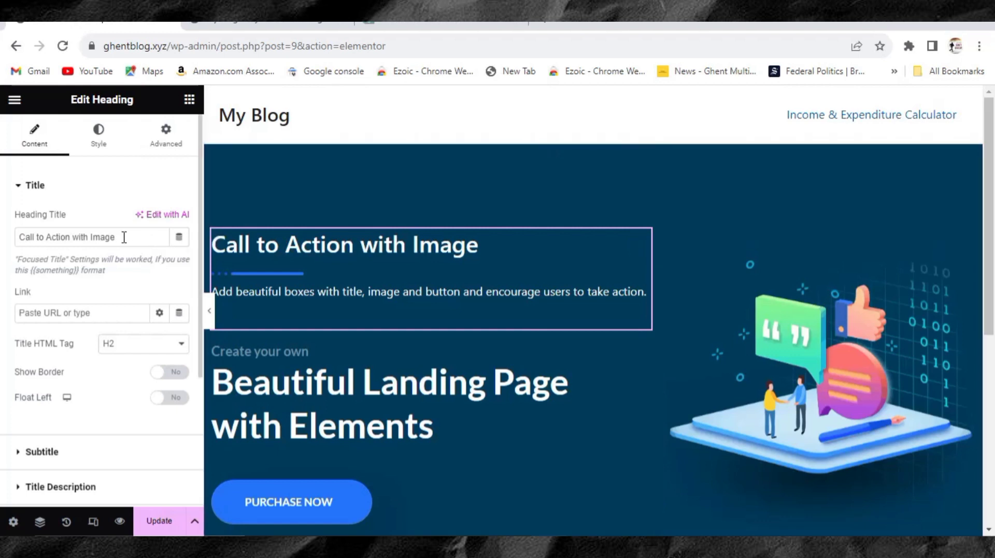
left_click_drag(124, 237, 12, 245)
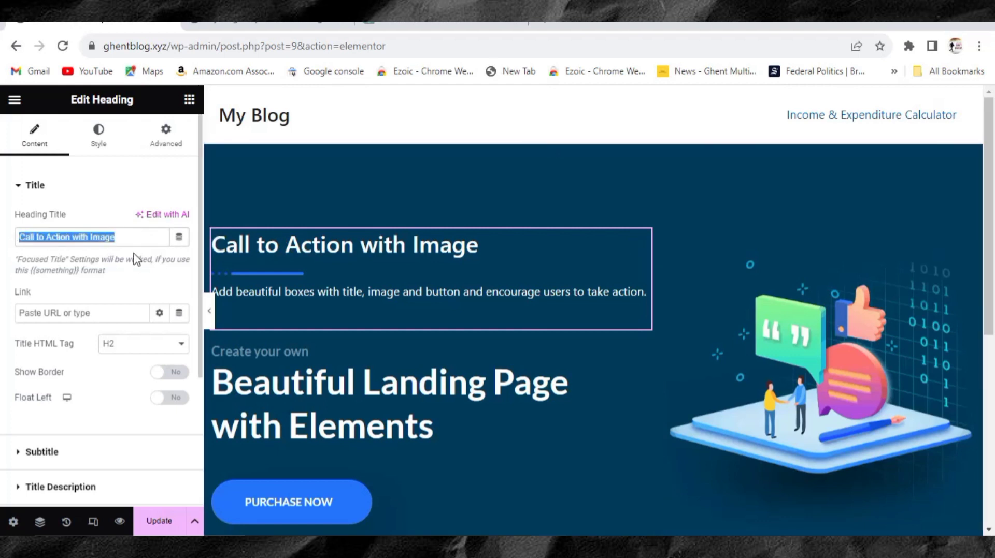
type("dfg")
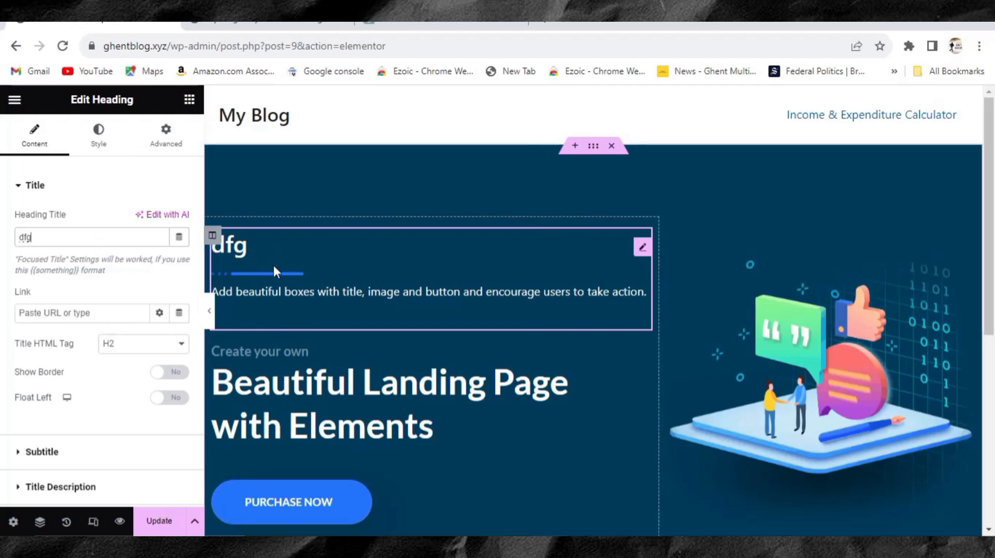
left_click(403, 21)
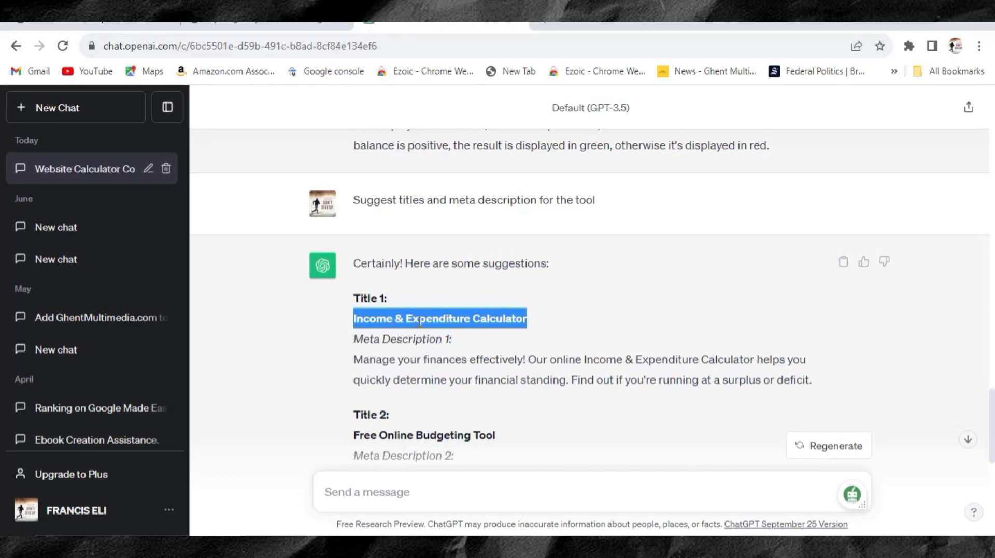
right_click(420, 323)
left_click(439, 334)
left_click(155, 24)
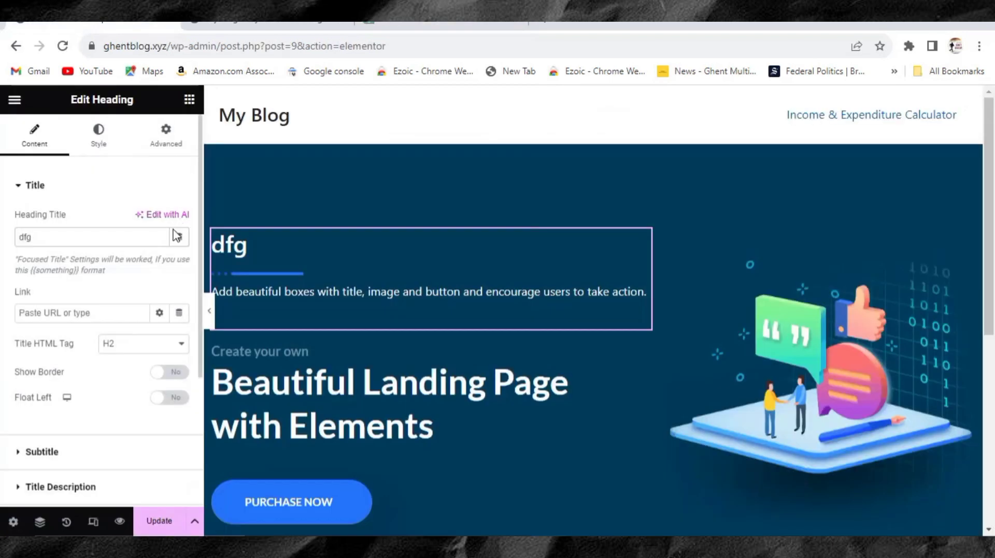
left_click_drag(40, 236, 9, 237)
right_click(34, 238)
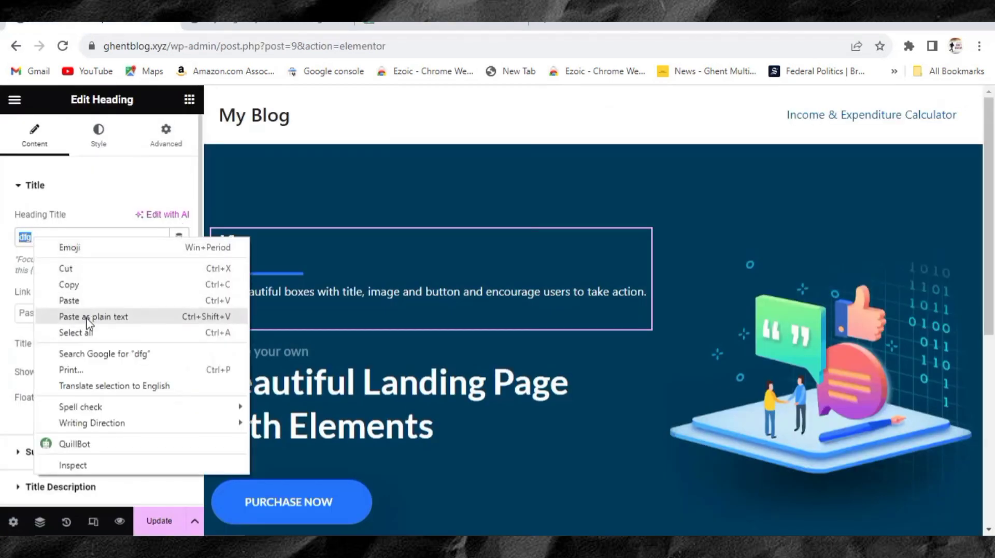
left_click(90, 301)
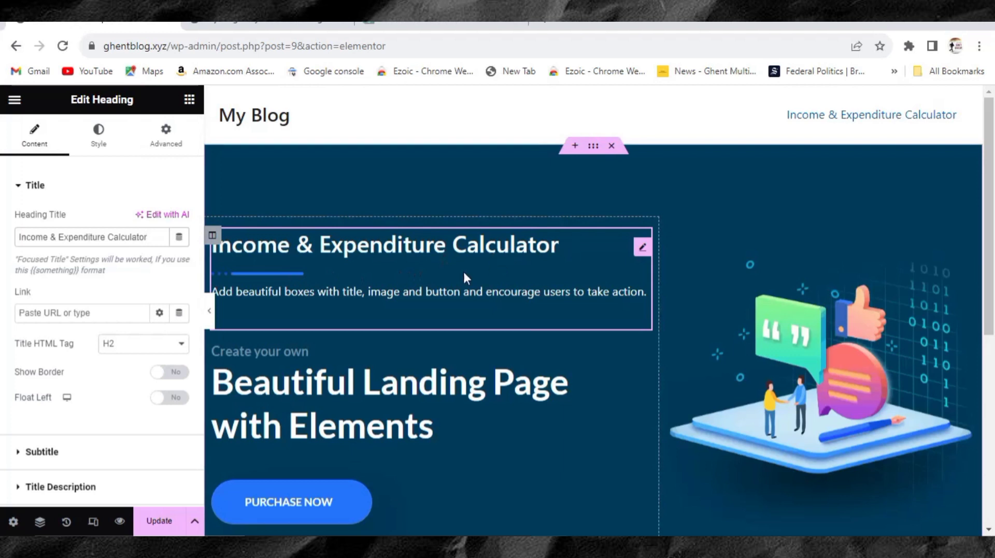
- Examine the heading's title style settings, including the typography options for family, size and weight
left_click(97, 140)
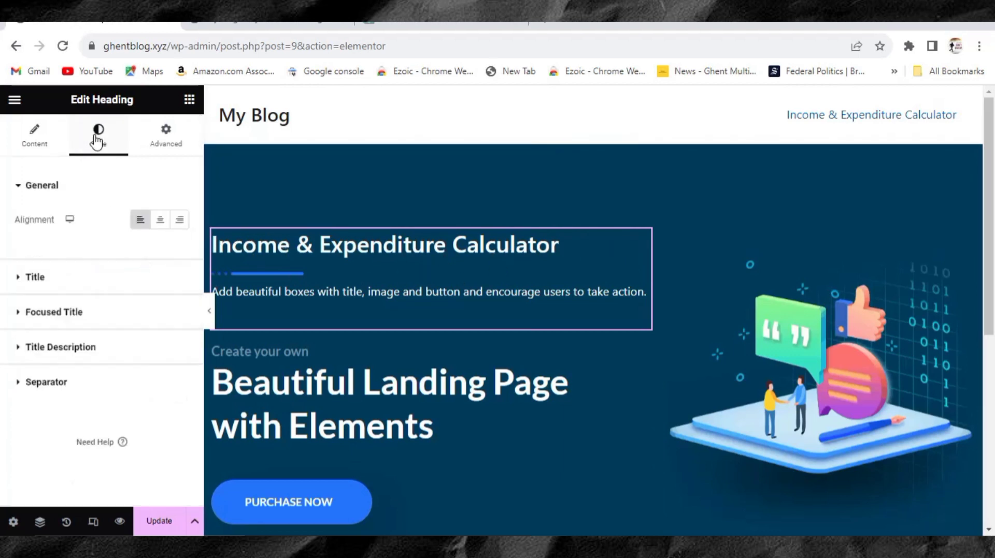
left_click(32, 280)
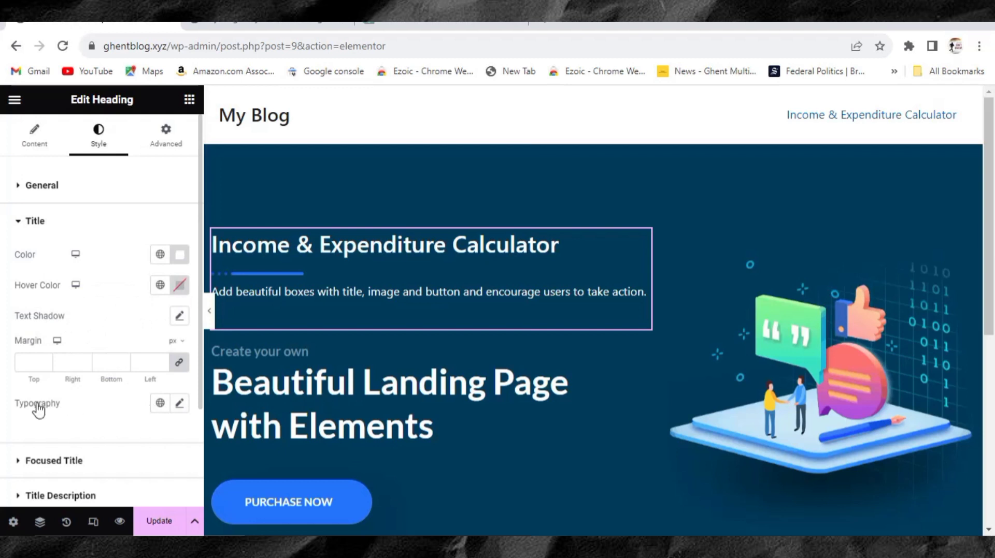
left_click(180, 404)
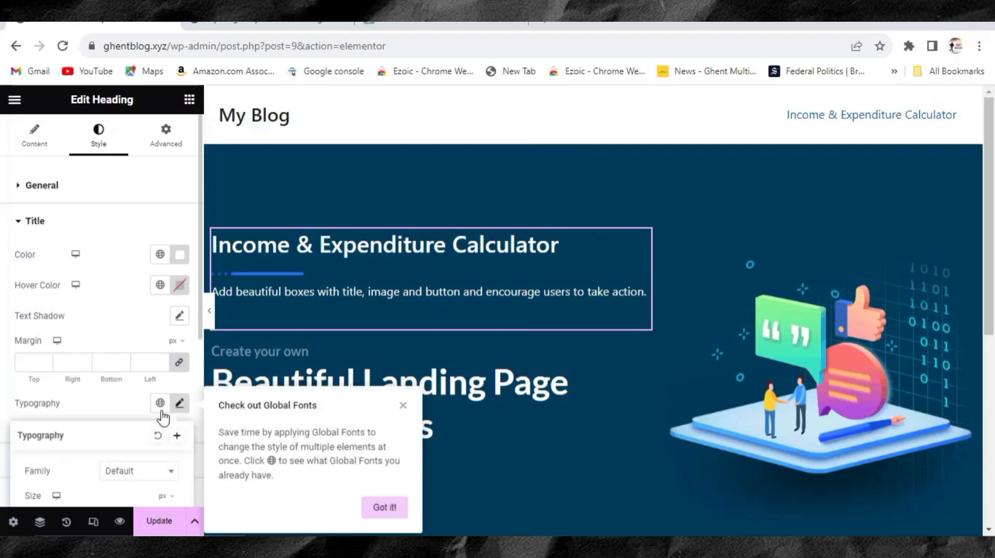
scroll(140, 435, "down", 3)
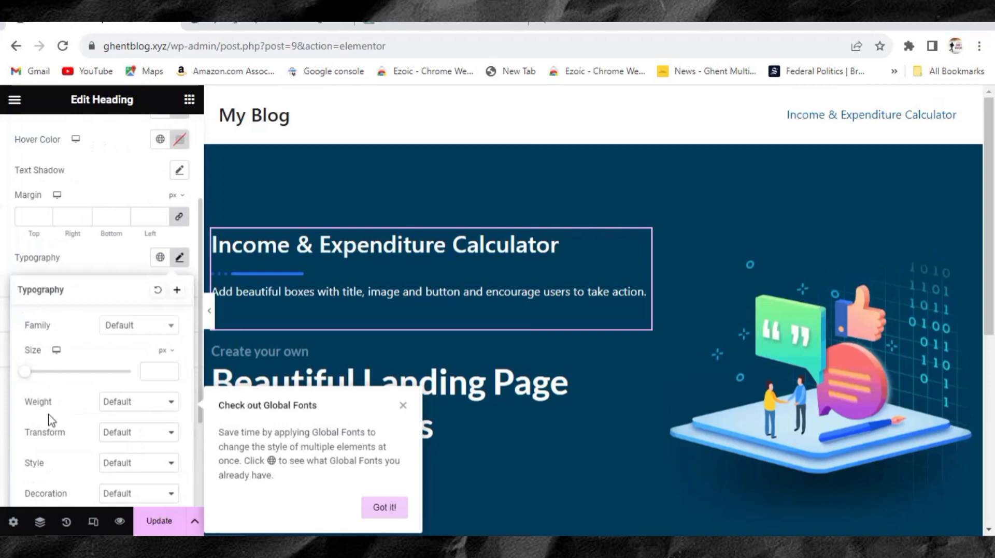
scroll(49, 417, "down", 2)
scroll(66, 417, "up", 2)
scroll(65, 417, "up", 4)
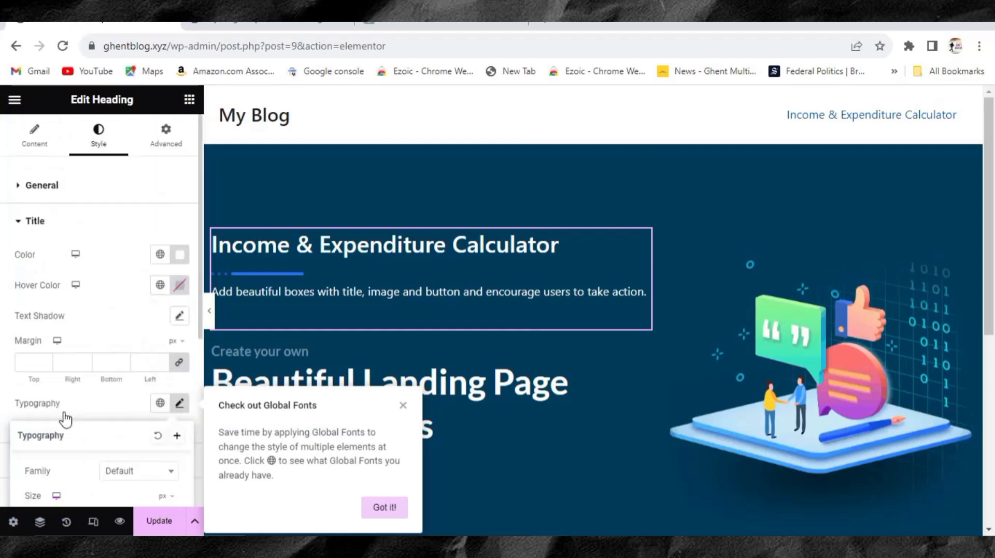
left_click(18, 223)
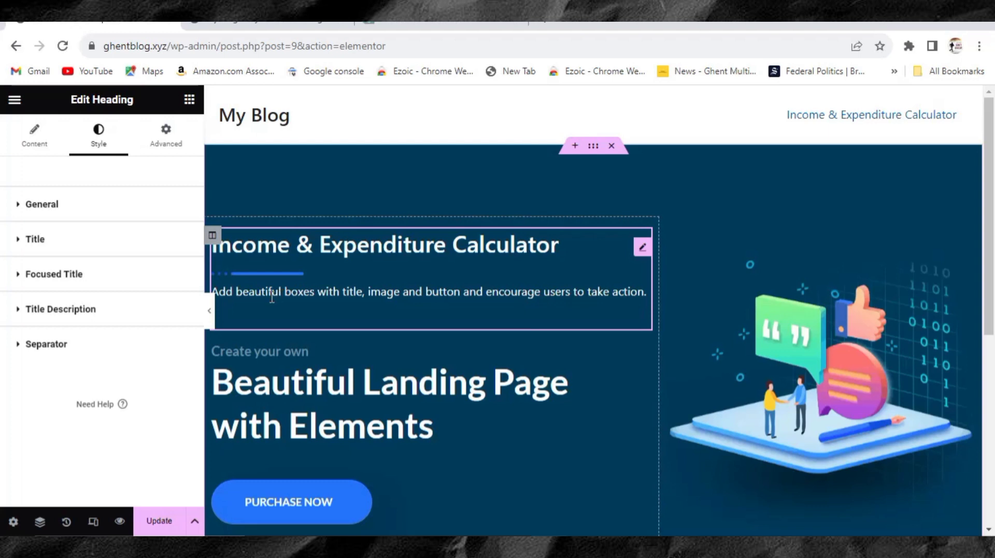
- Replace the "Income & Expenditure Calculator" heading's title description with ChatGPT's first meta description, and update the page
left_click(31, 141)
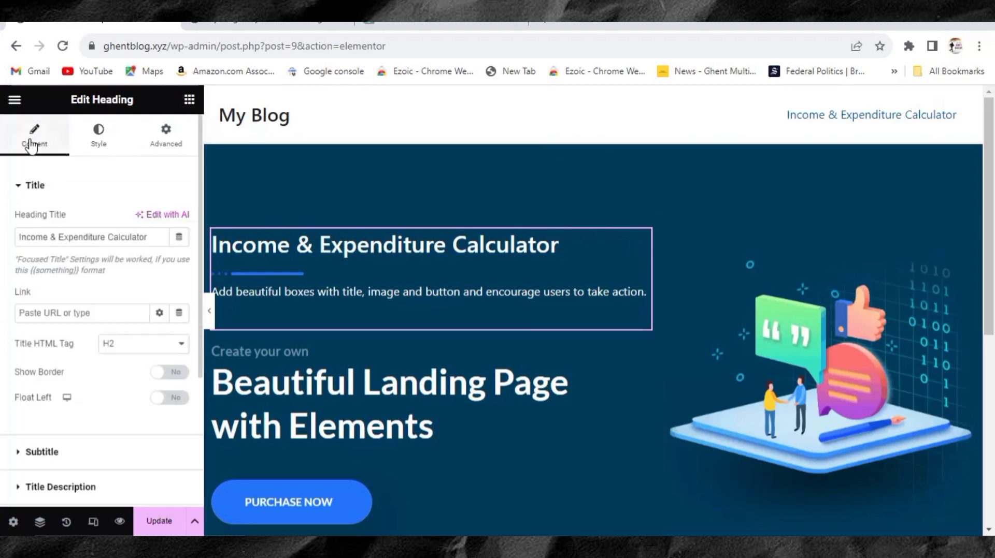
scroll(52, 391, "down", 1)
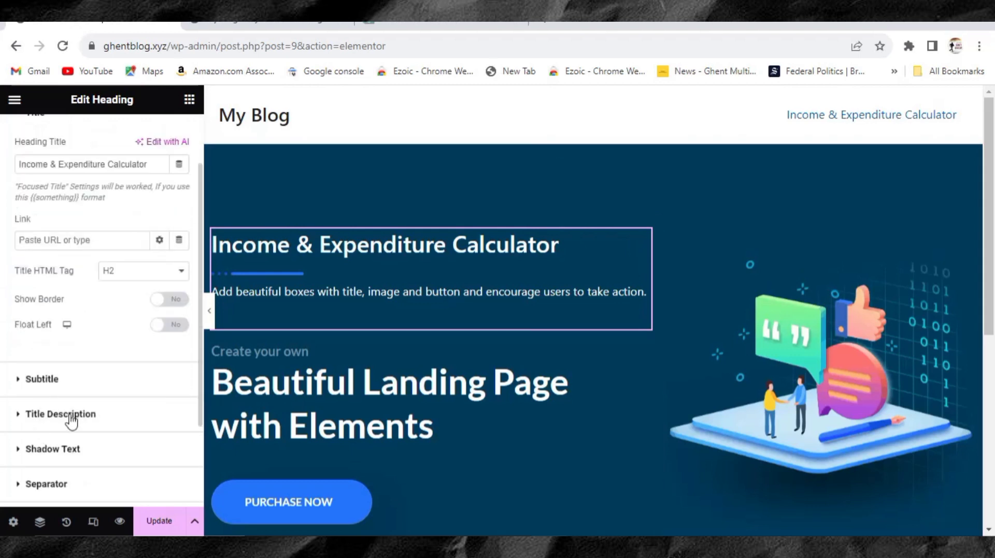
left_click(20, 418)
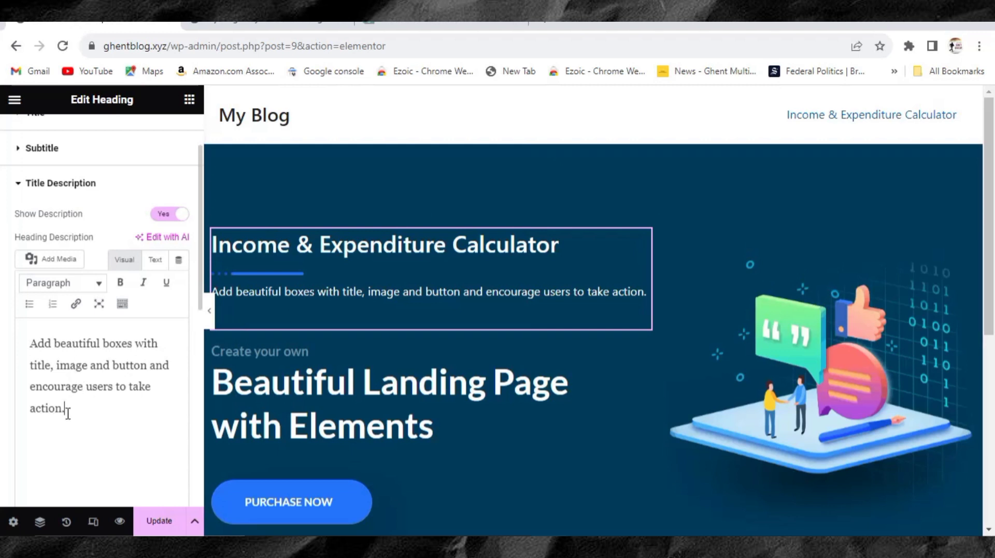
left_click_drag(67, 413, 34, 343)
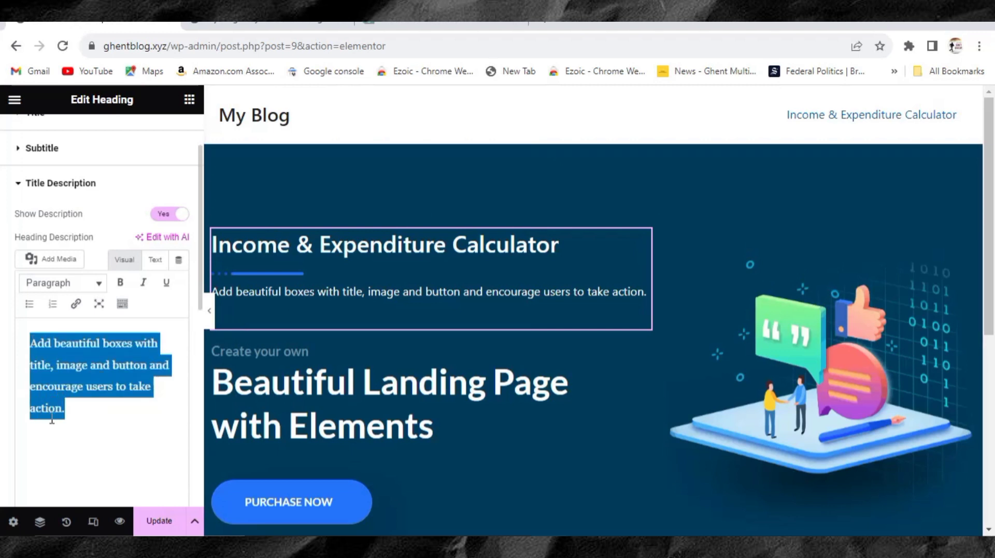
left_click(441, 27)
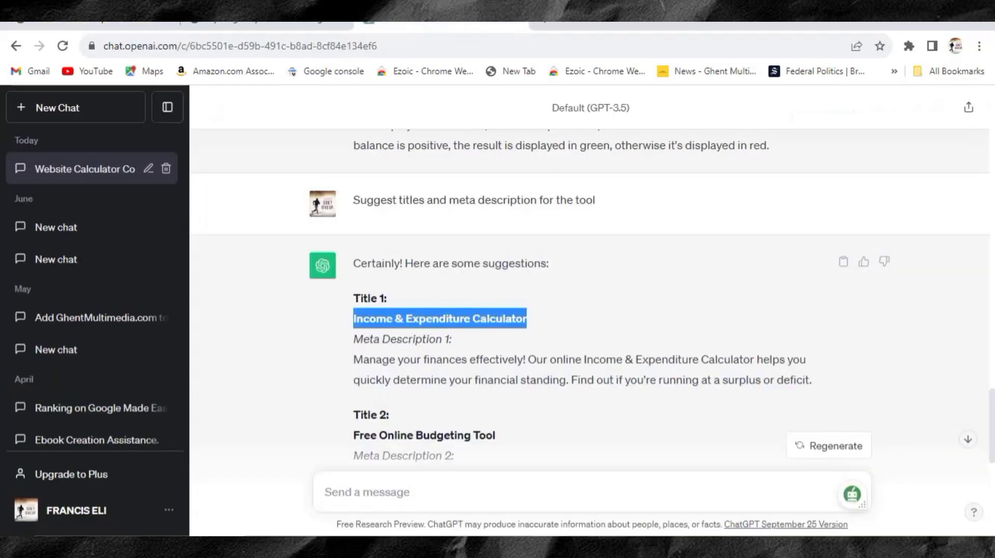
left_click(387, 361)
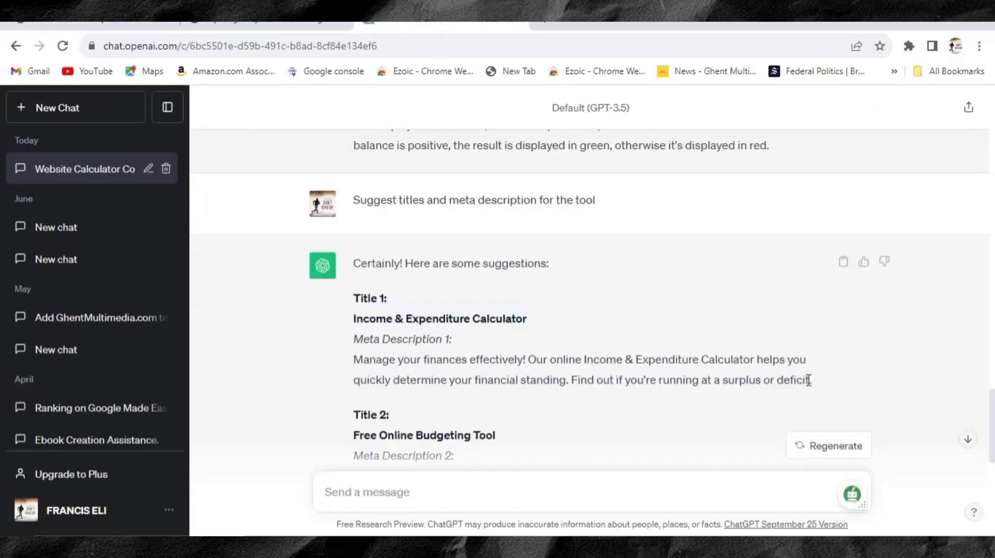
left_click_drag(809, 380, 356, 365)
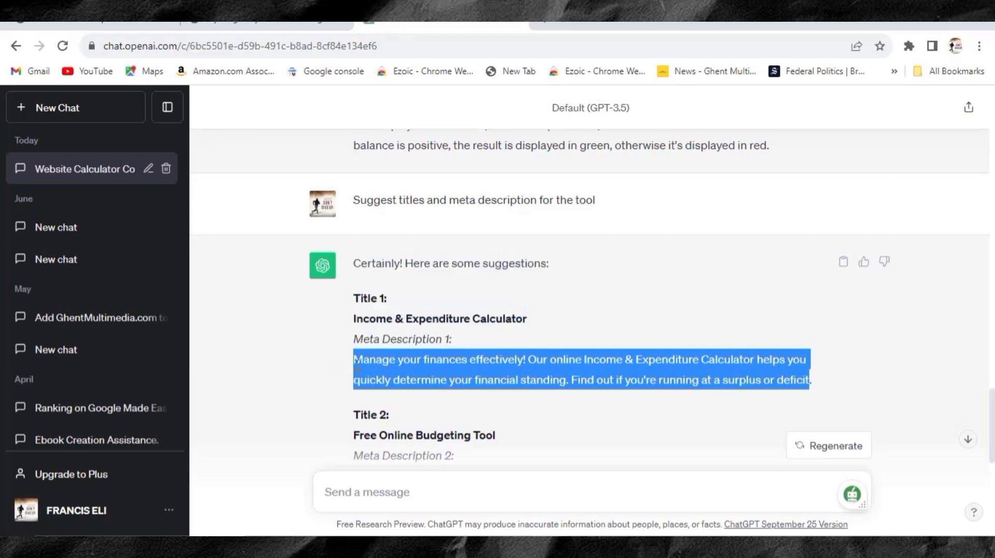
right_click(388, 377)
left_click(401, 380)
right_click(388, 380)
left_click(400, 387)
key("ctrl+Tab")
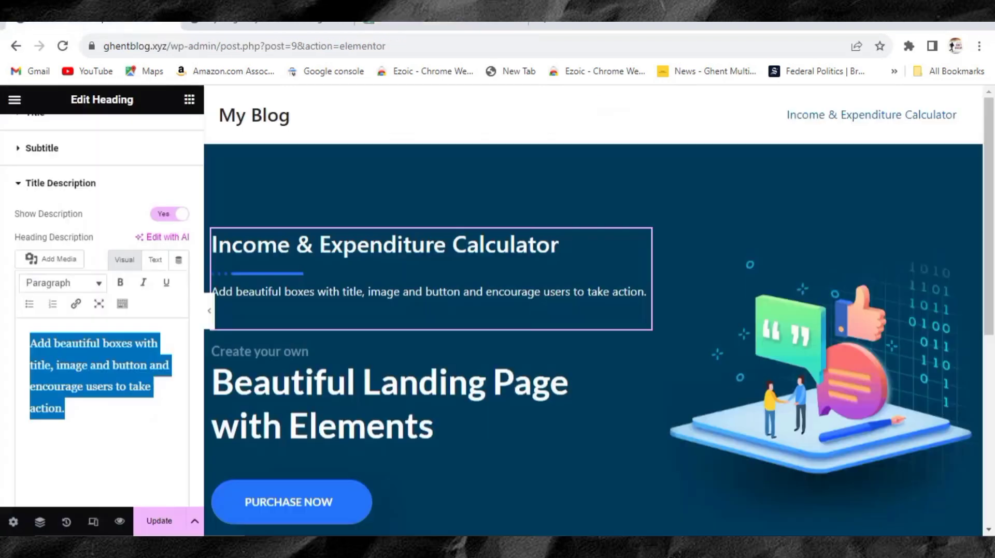
right_click(43, 348)
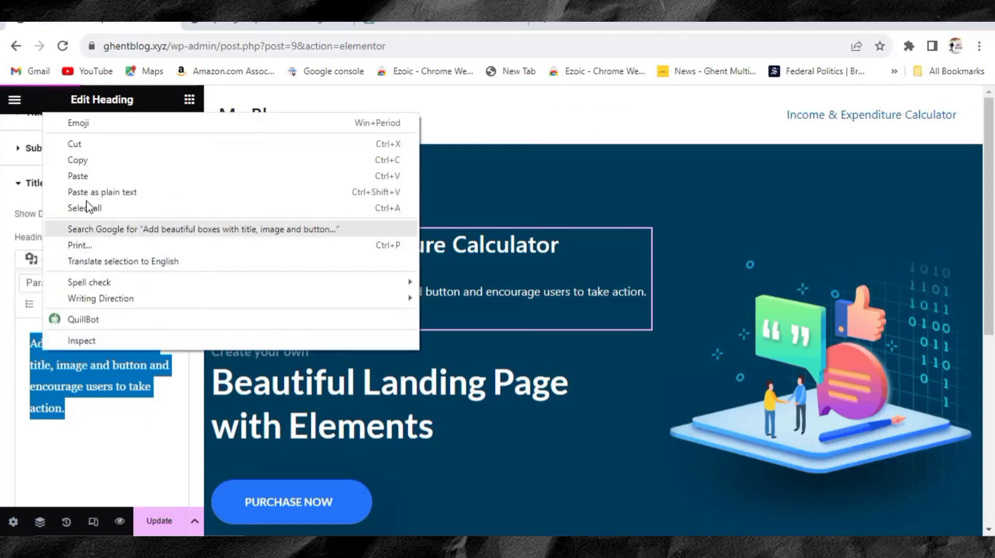
left_click(94, 176)
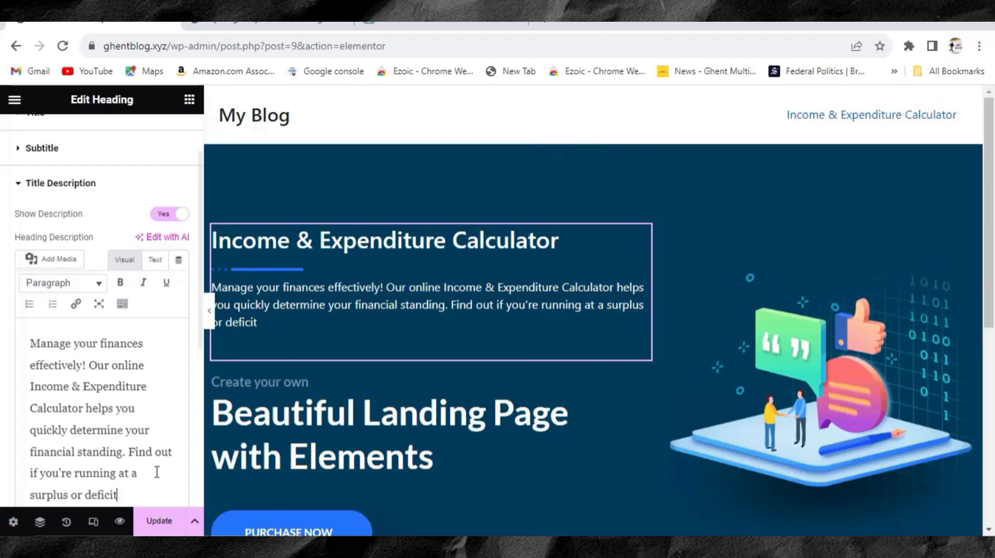
left_click(159, 522)
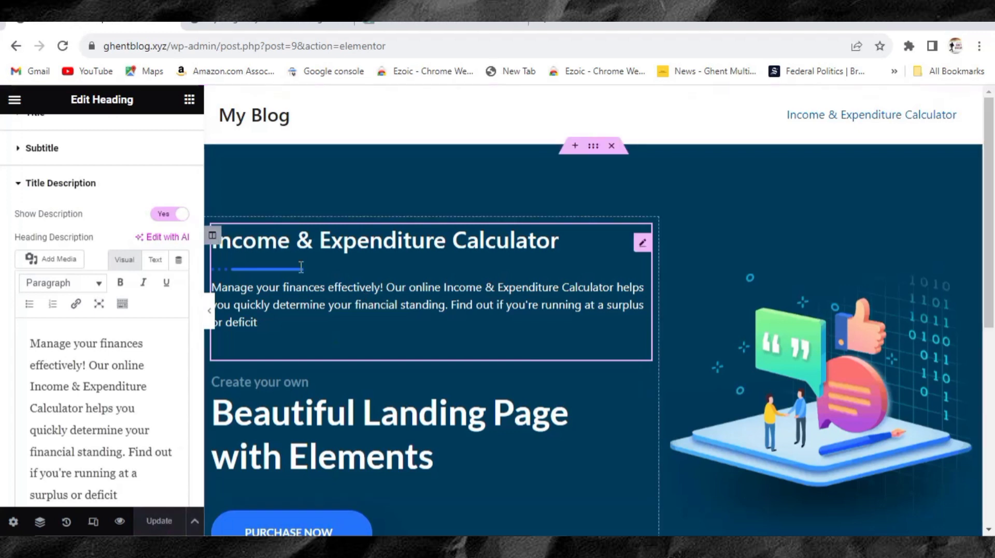
- Replace the "Beautiful Landing Page with Elements" heading title with "Free Online Budgeting Tool", copied from ChatGPT's second suggestion
scroll(365, 318, "down", 2)
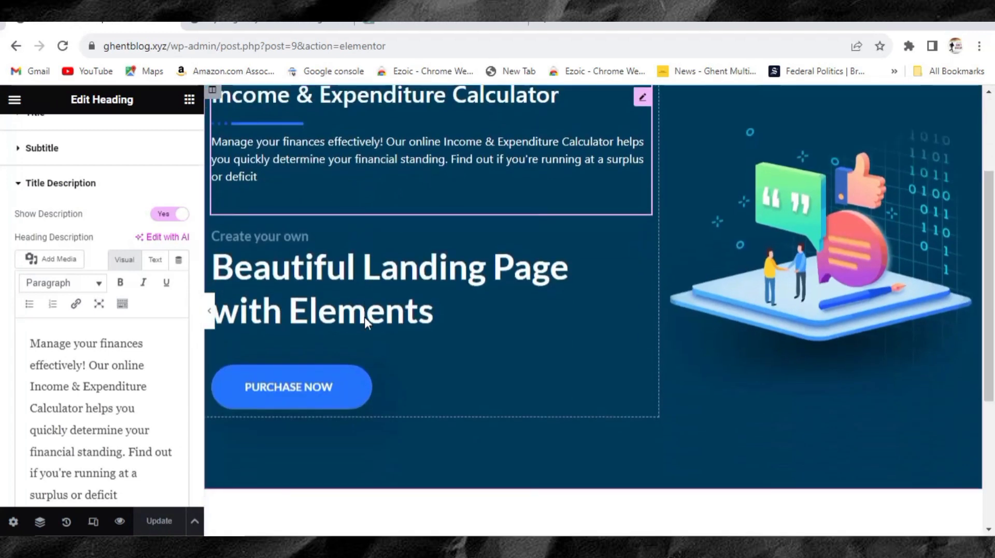
scroll(365, 317, "up", 1)
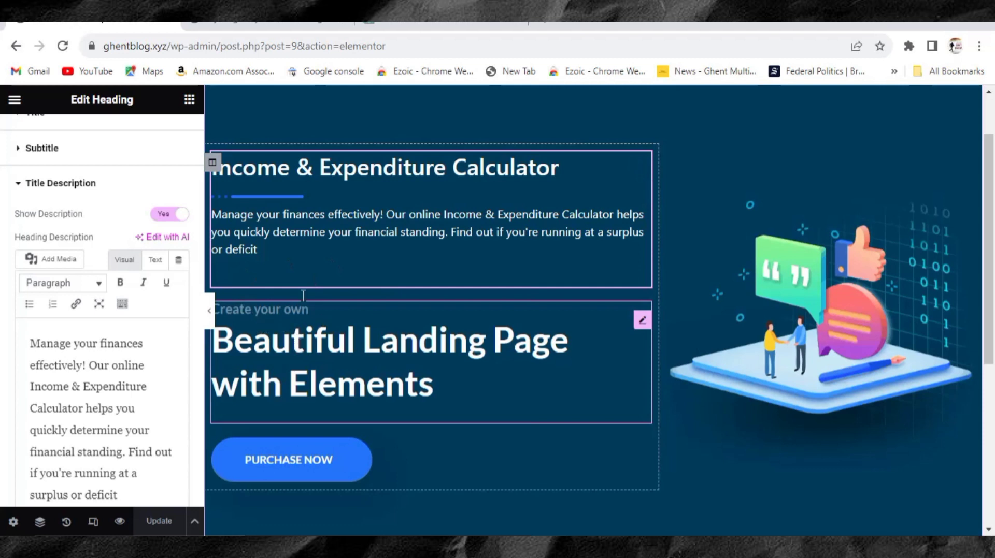
left_click(313, 351)
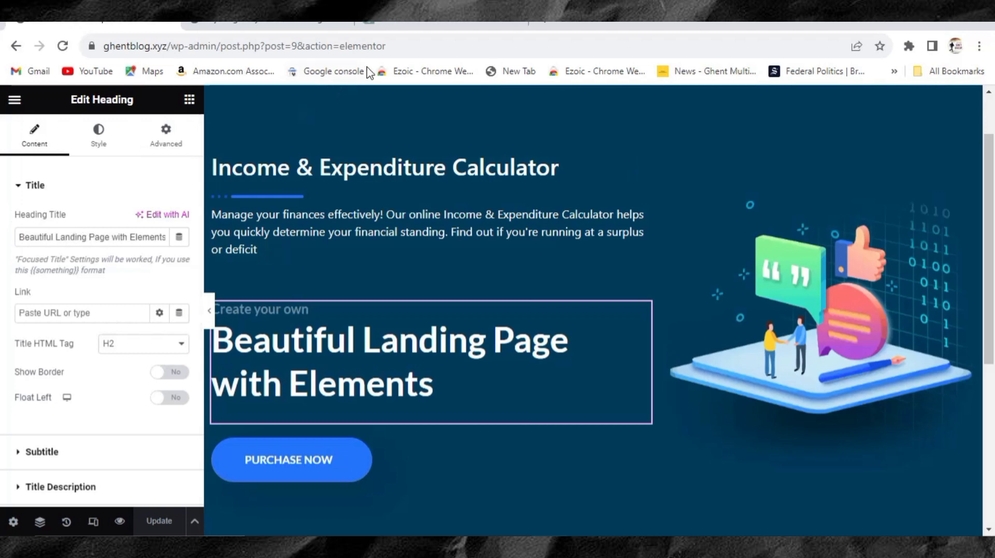
left_click(405, 25)
scroll(439, 369, "down", 2)
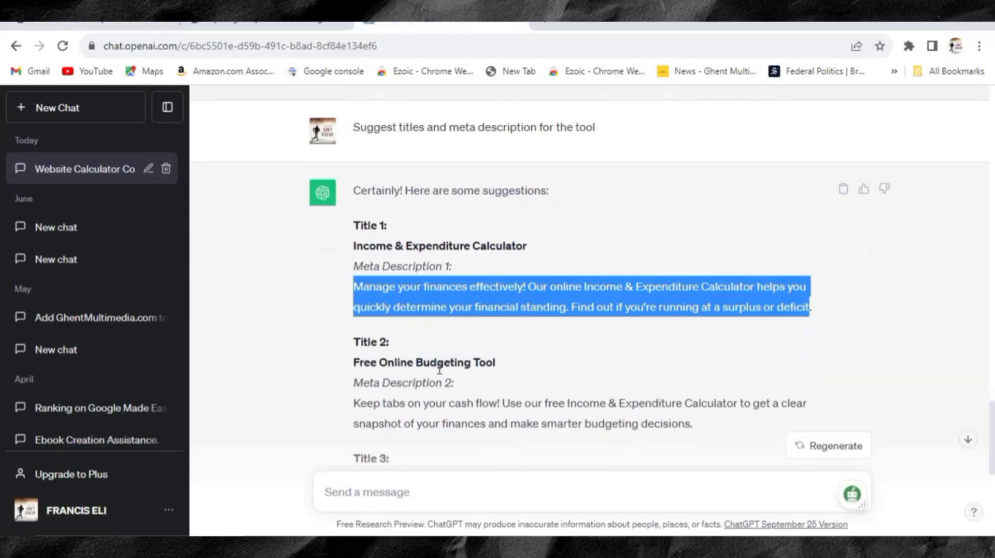
left_click_drag(496, 363, 357, 352)
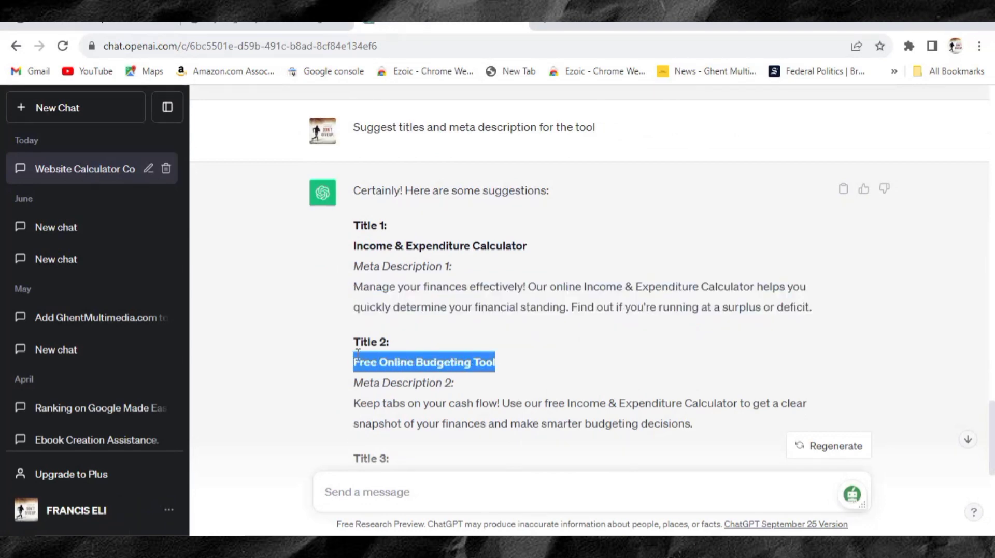
right_click(372, 360)
left_click(377, 371)
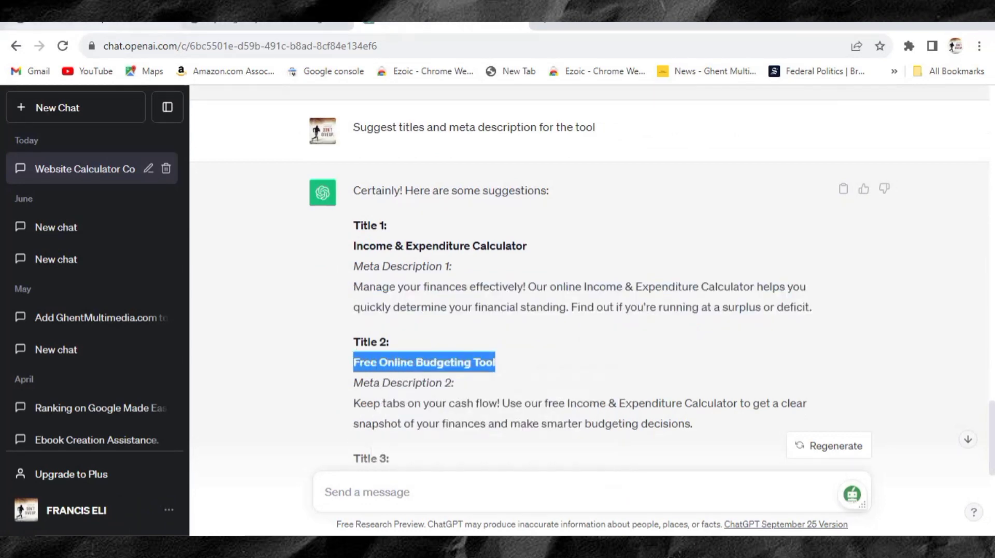
left_click(104, 26)
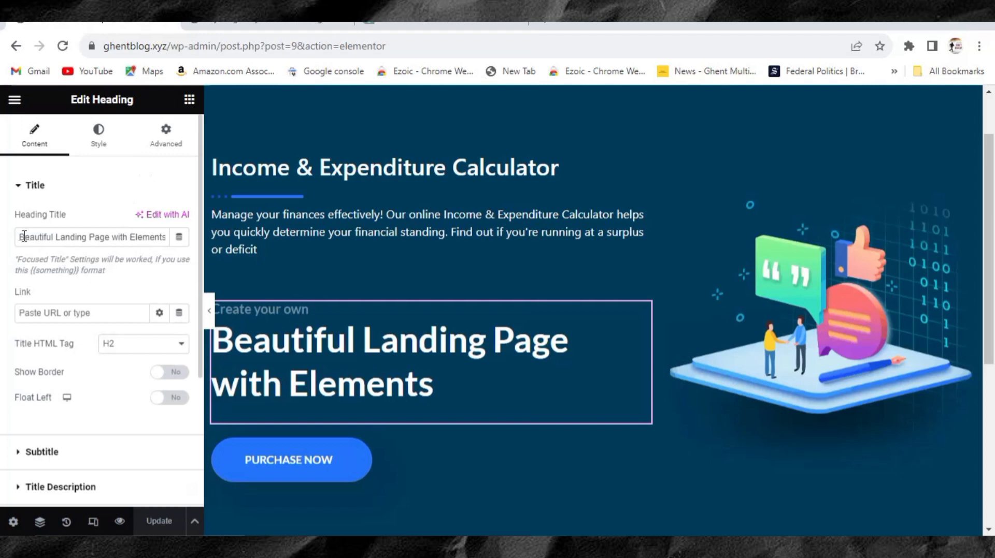
left_click_drag(22, 237, 168, 237)
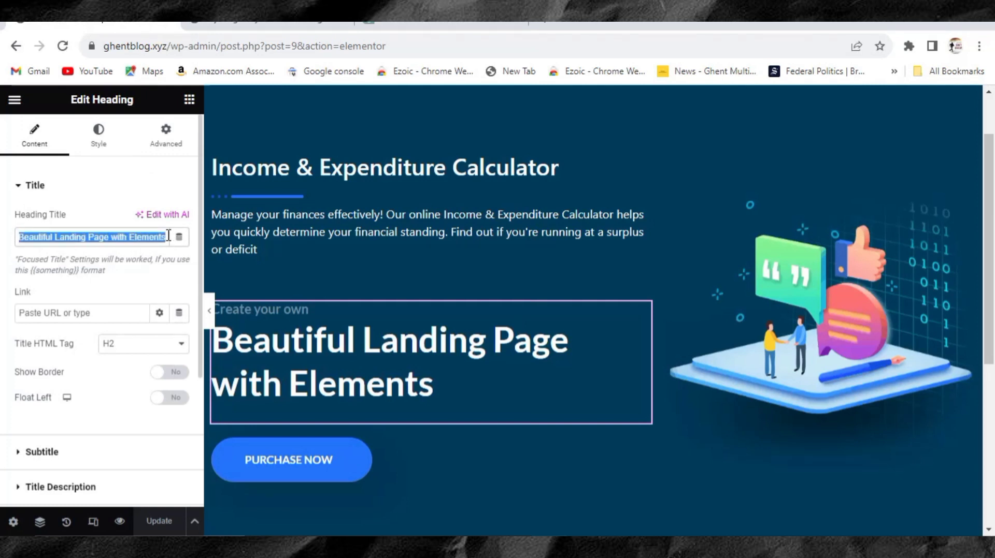
right_click(105, 252)
left_click(23, 243)
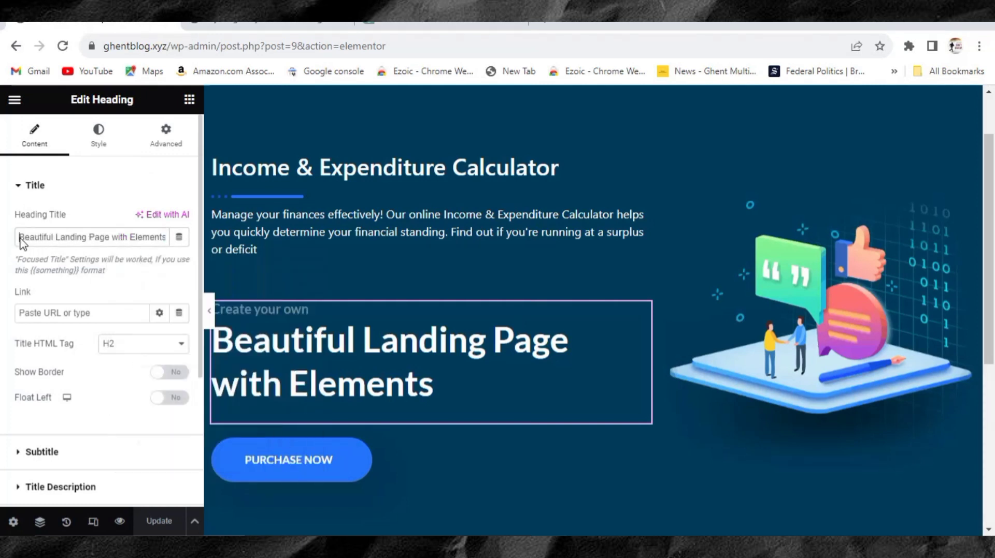
triple_click(22, 239)
right_click(122, 238)
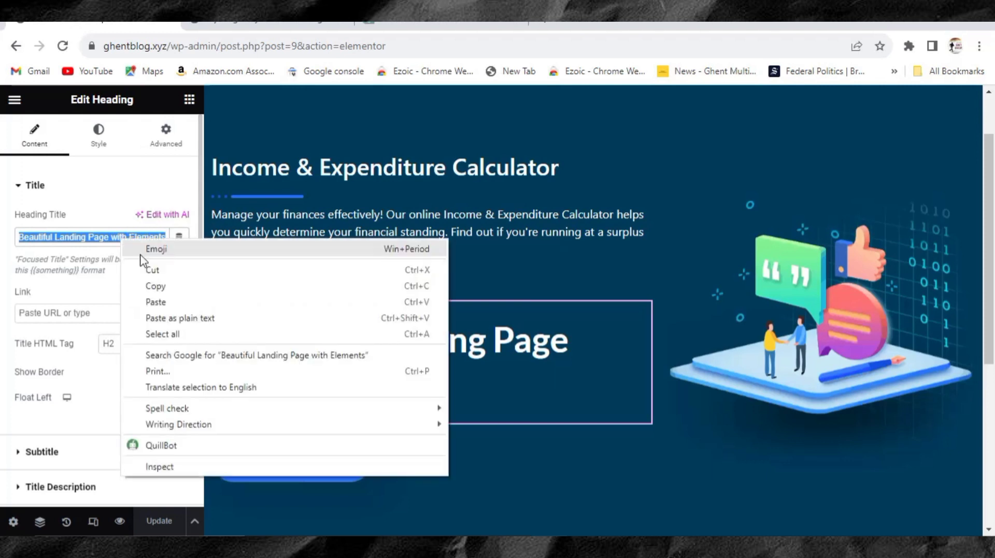
left_click(155, 302)
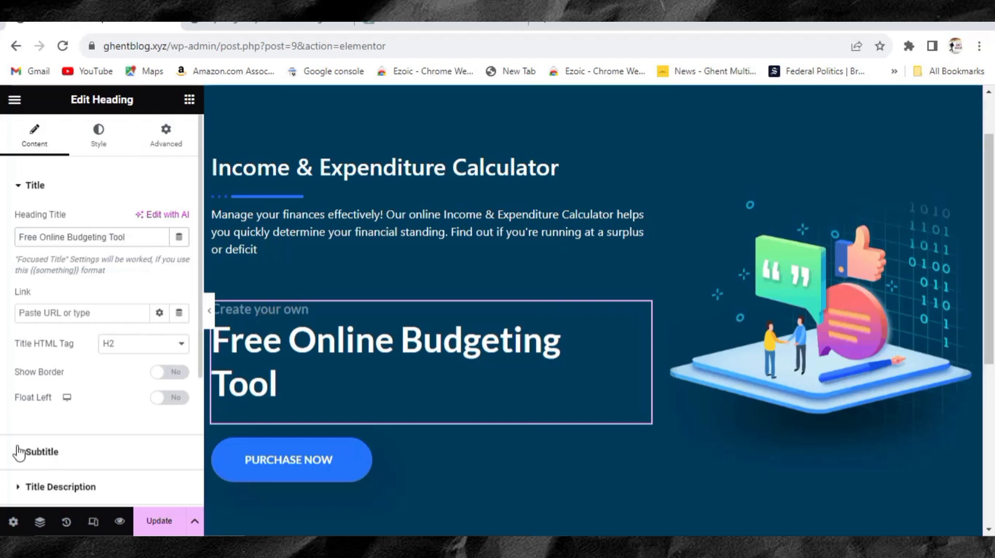
- Hide the subtitle of the "Free Online Budgeting Tool" heading and delete the "Purchase Now" button below it
left_click(52, 458)
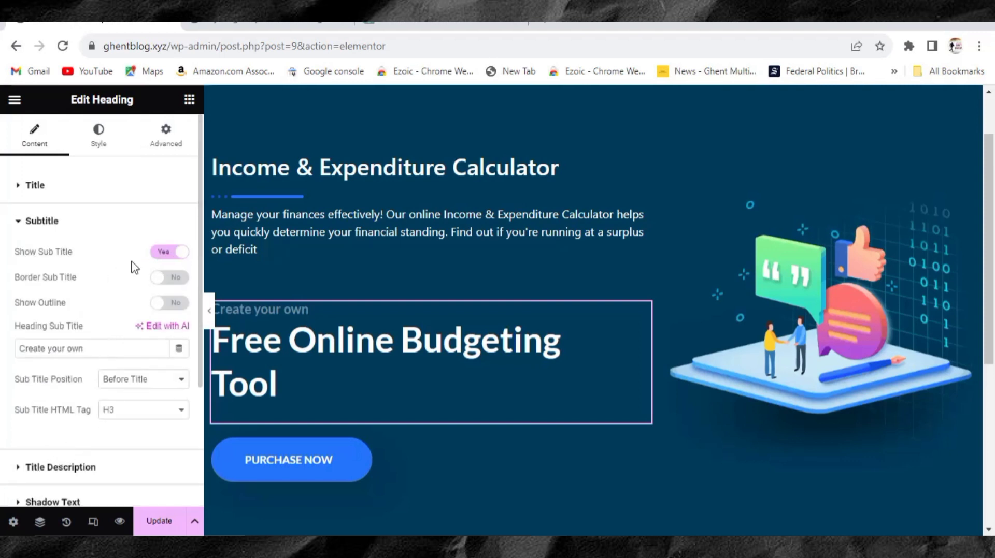
left_click(170, 253)
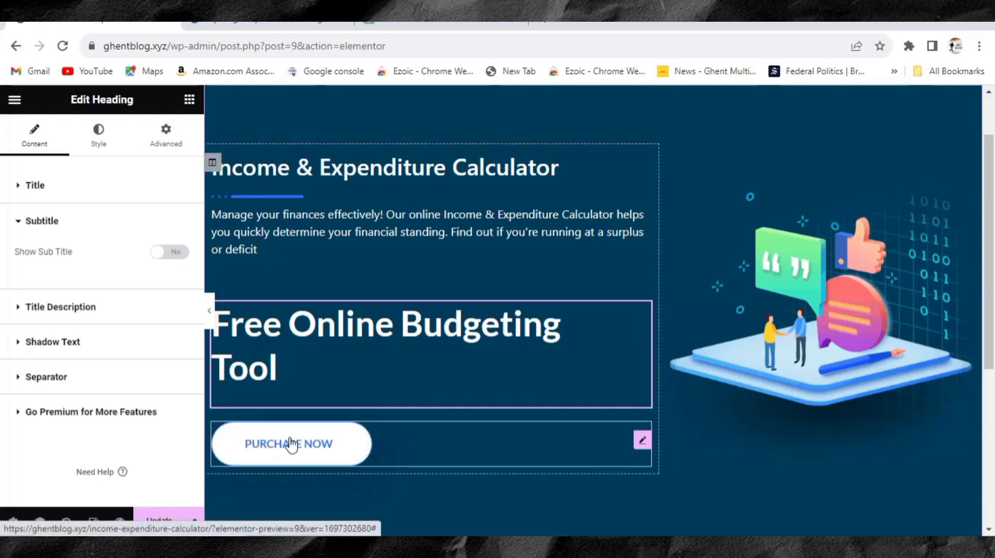
right_click(414, 449)
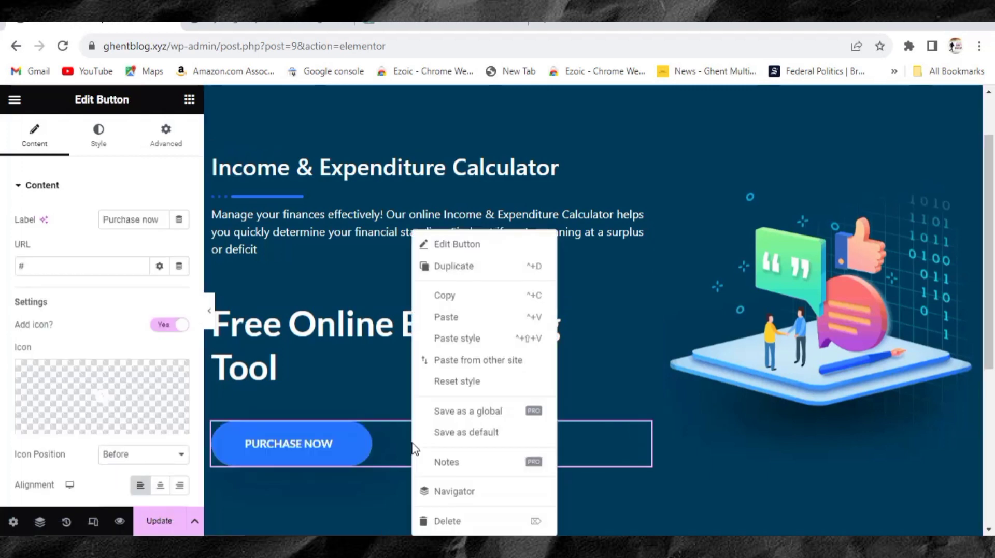
left_click(434, 523)
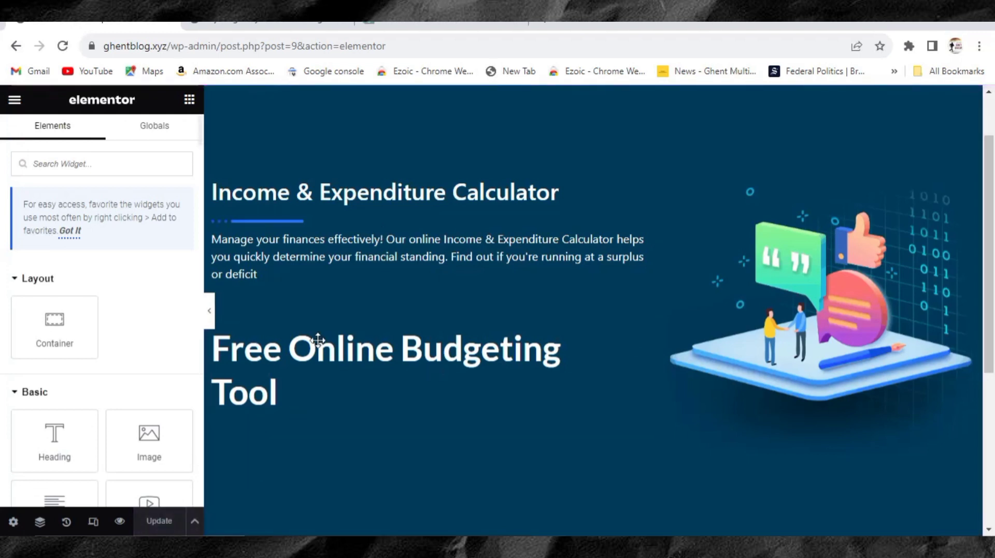
- Open the Pexels photo site in a new browser tab
scroll(757, 409, "down", 3)
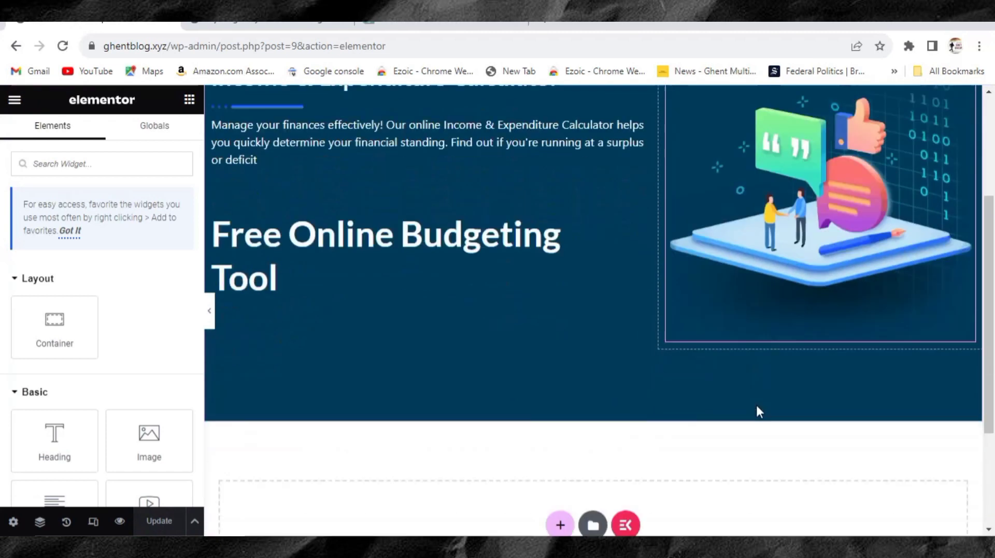
scroll(756, 352, "up", 3)
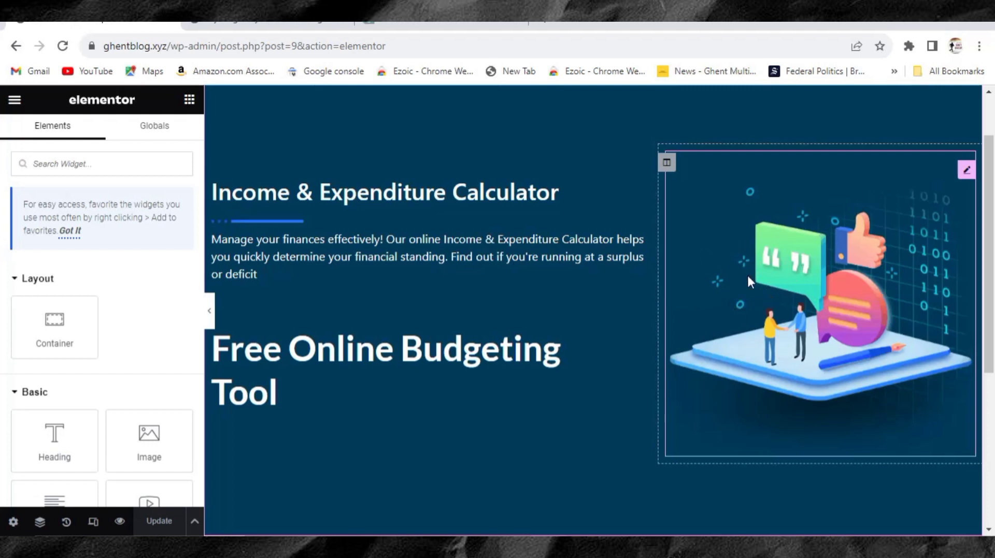
left_click(545, 27)
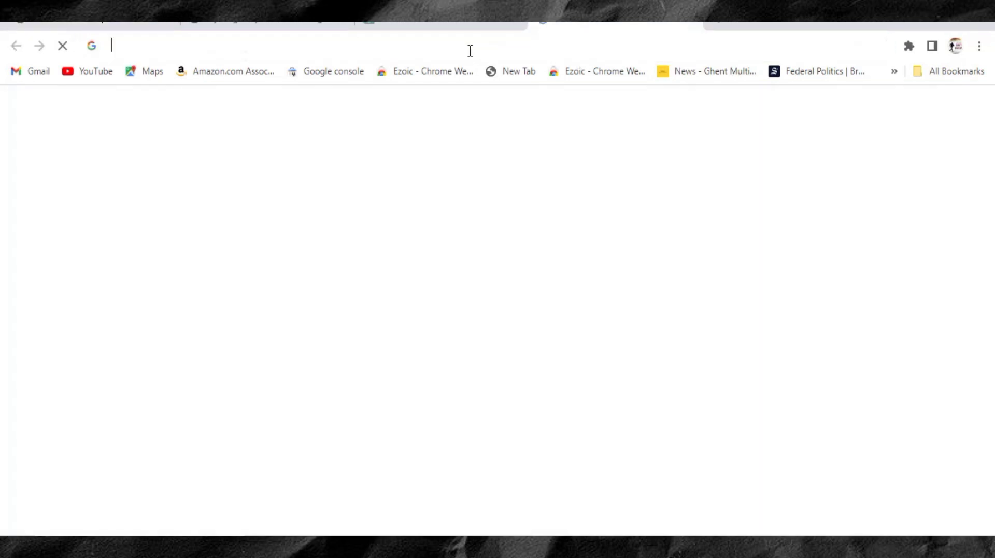
left_click(469, 49)
type("p")
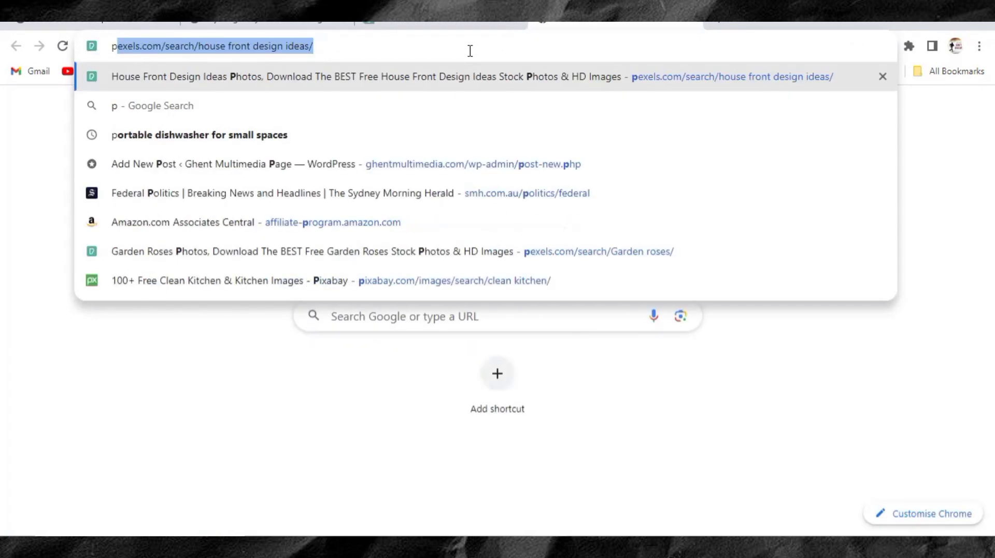
type("exe")
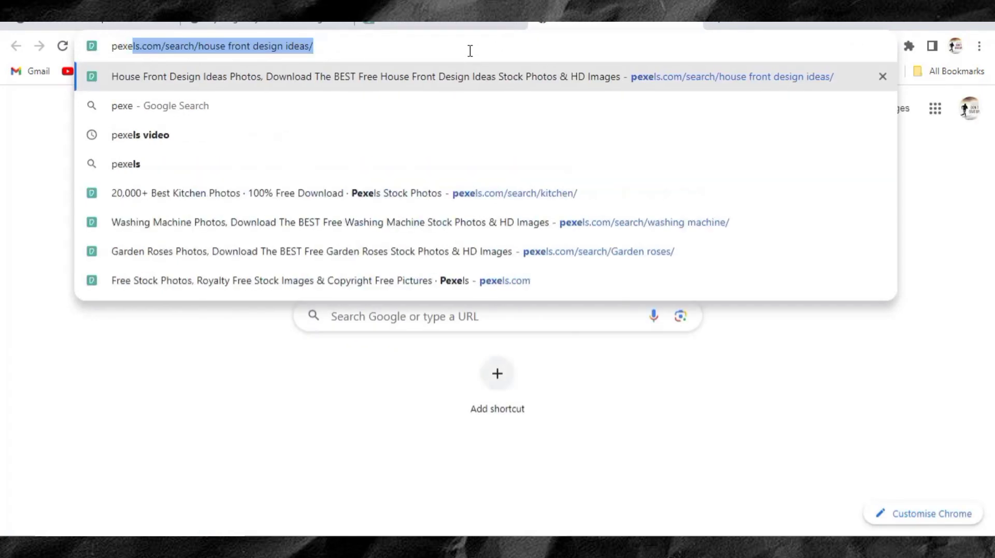
key("Return")
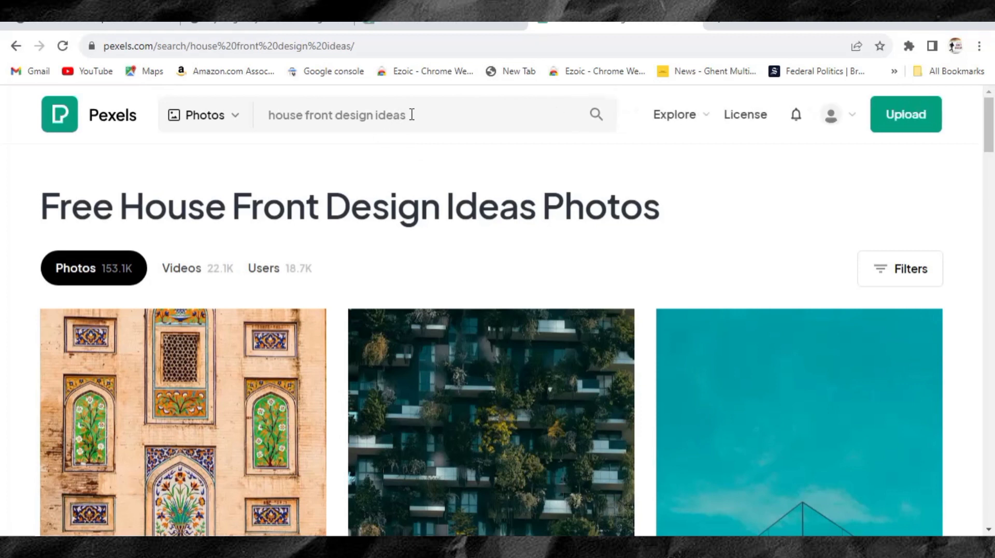
- Replace the Pexels search for house front design ideas with a photo search for "calculator"
left_click_drag(412, 115, 266, 115)
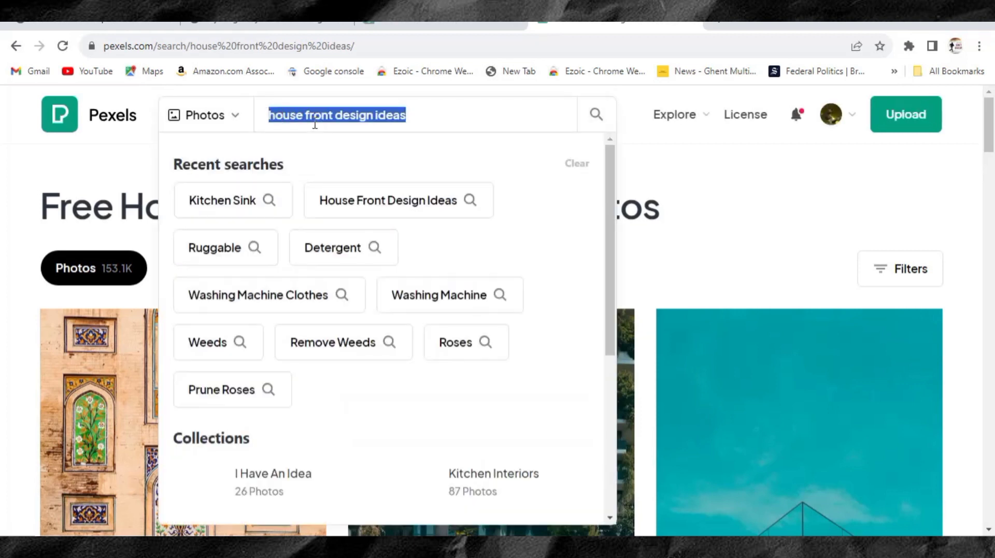
type("ca")
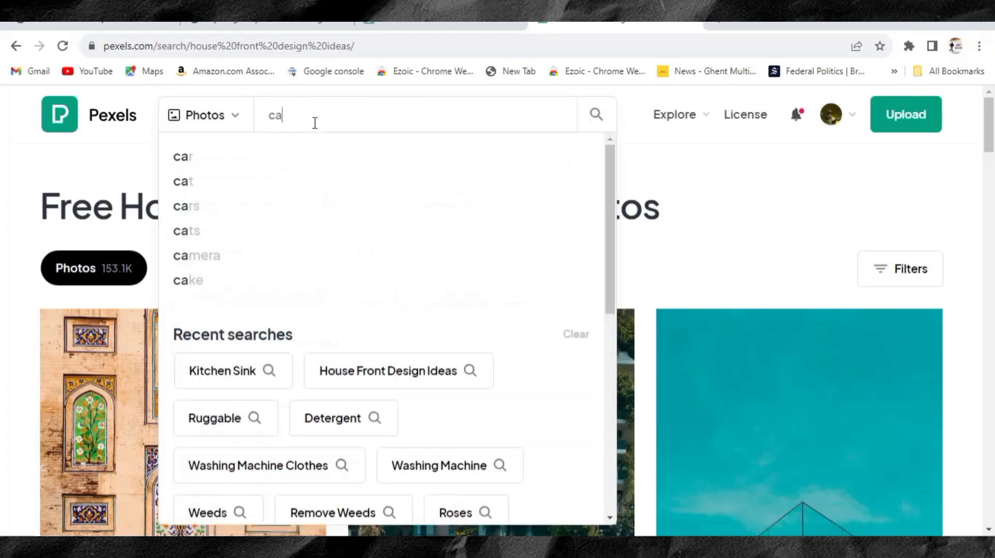
type("lc")
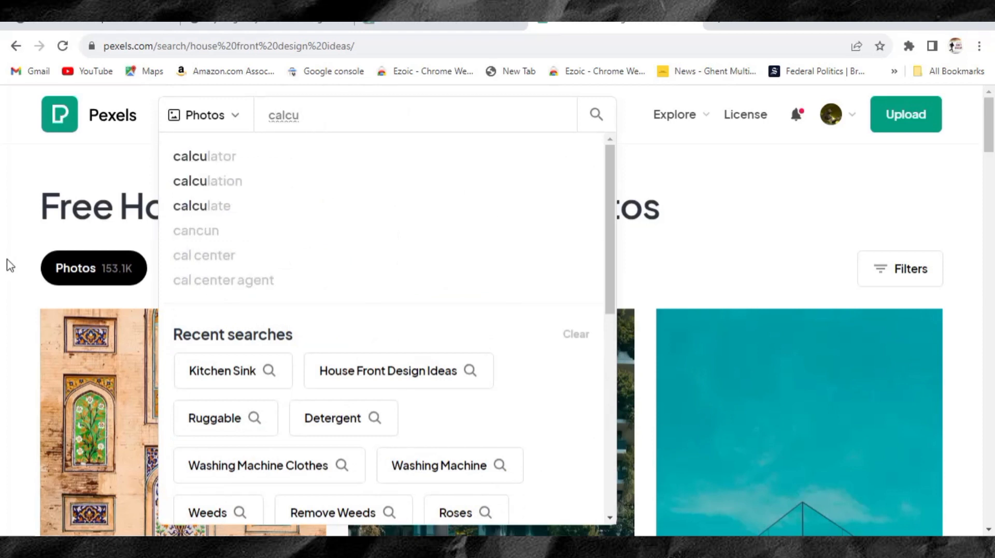
type("u")
left_click(206, 160)
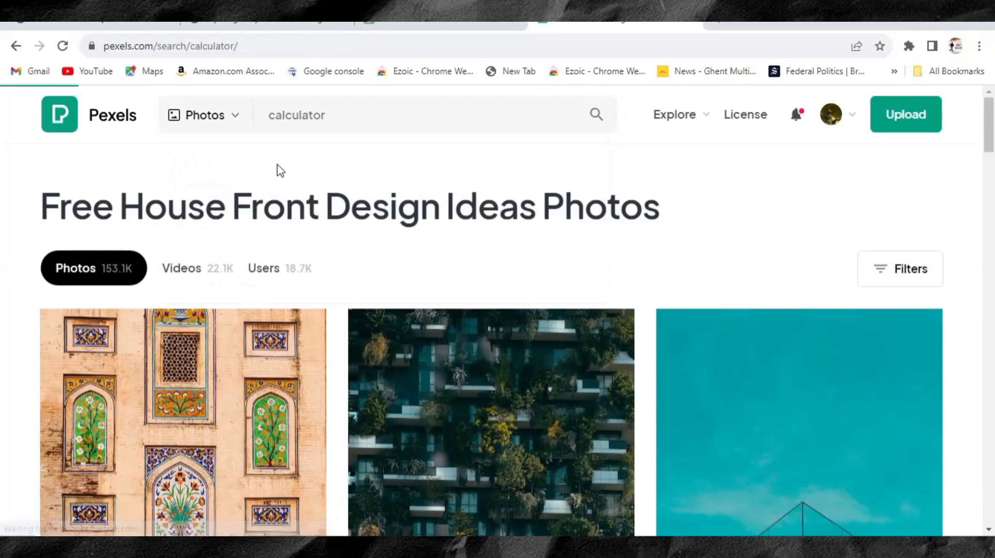
- Open the photo of hands counting cash beside a phone calculator and save it to Downloads as the JPEG image pexels-photo-6694535
scroll(278, 371, "down", 8)
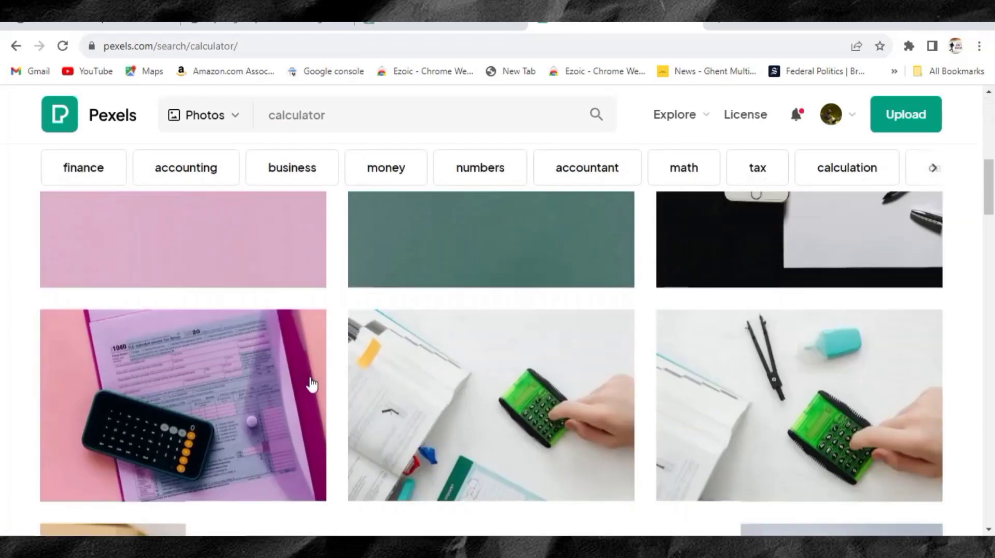
scroll(310, 389, "down", 5)
scroll(336, 415, "down", 5)
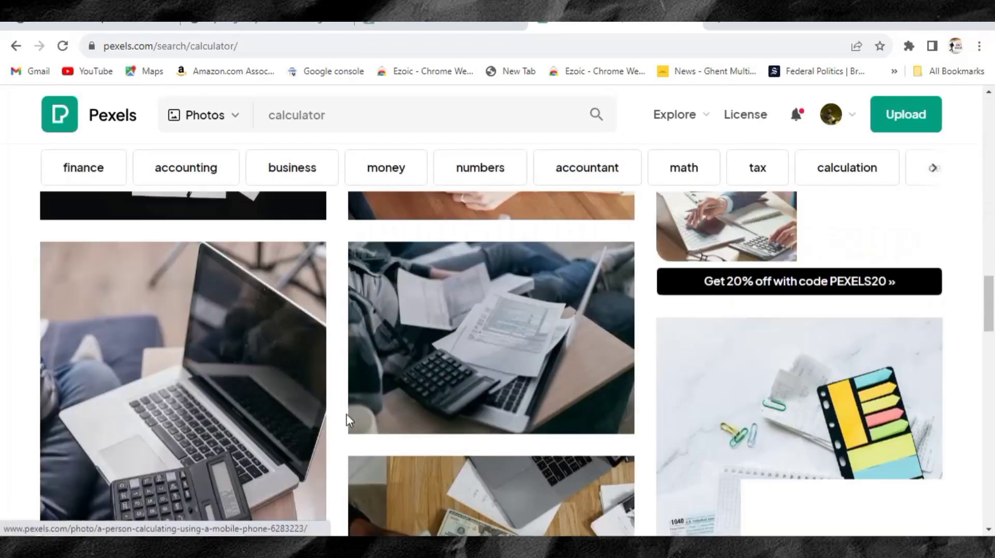
scroll(332, 391, "down", 3)
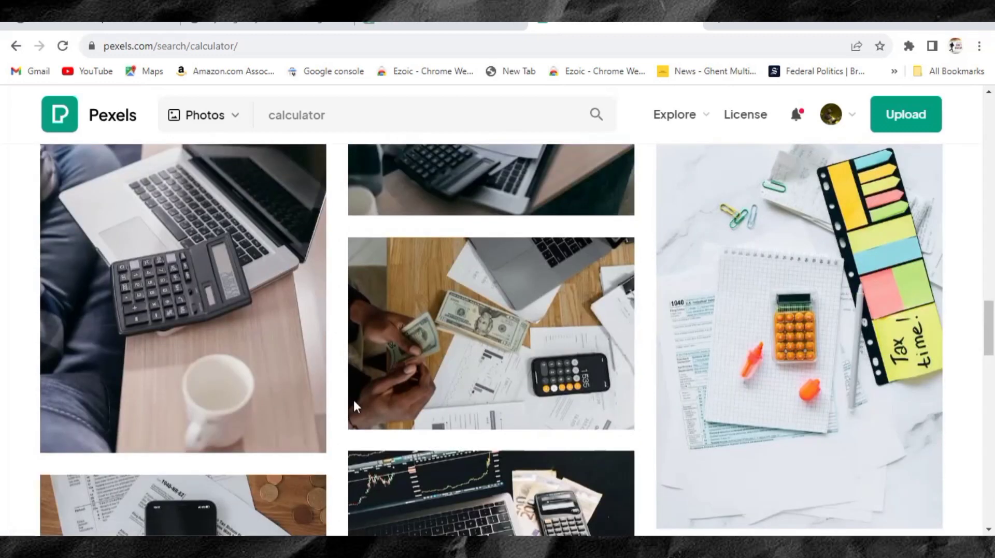
left_click(444, 320)
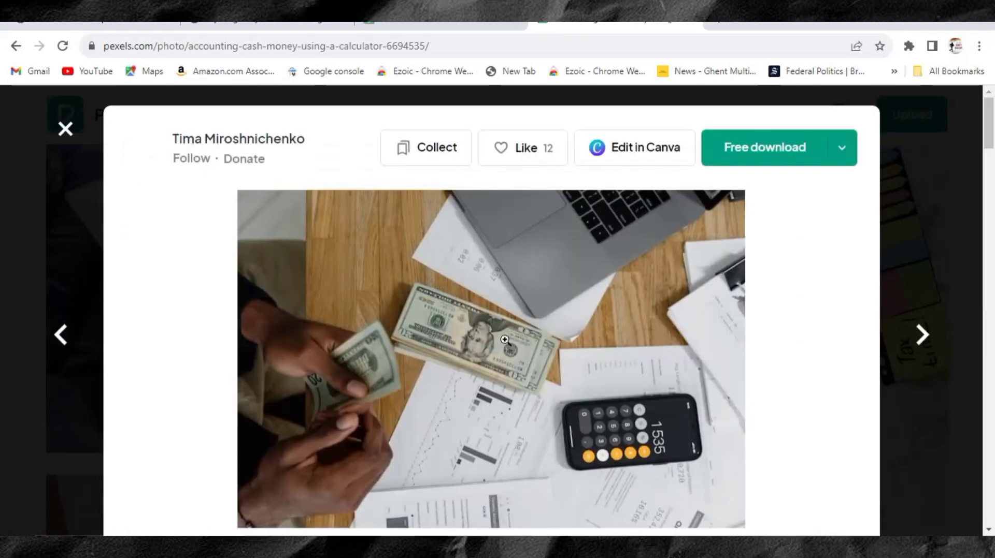
right_click(498, 321)
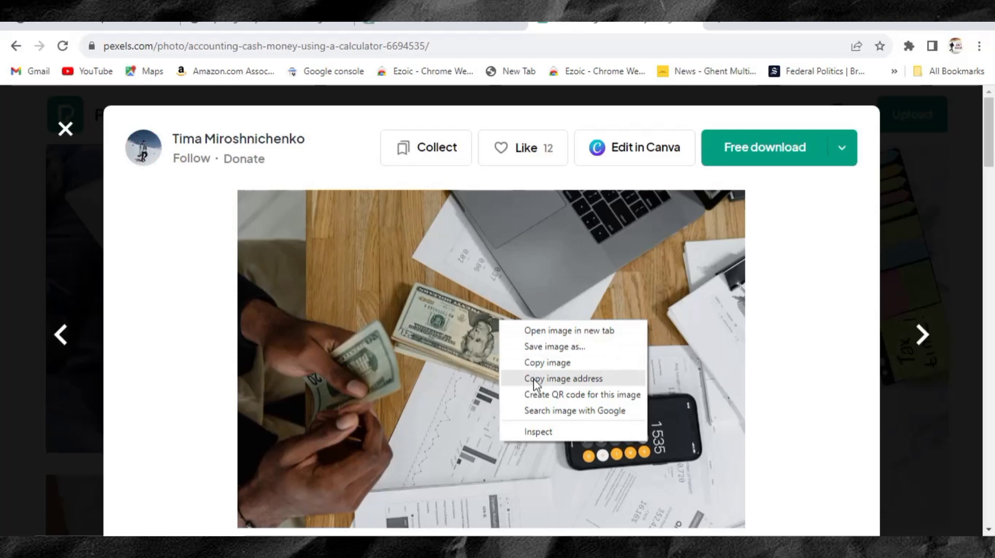
left_click(529, 346)
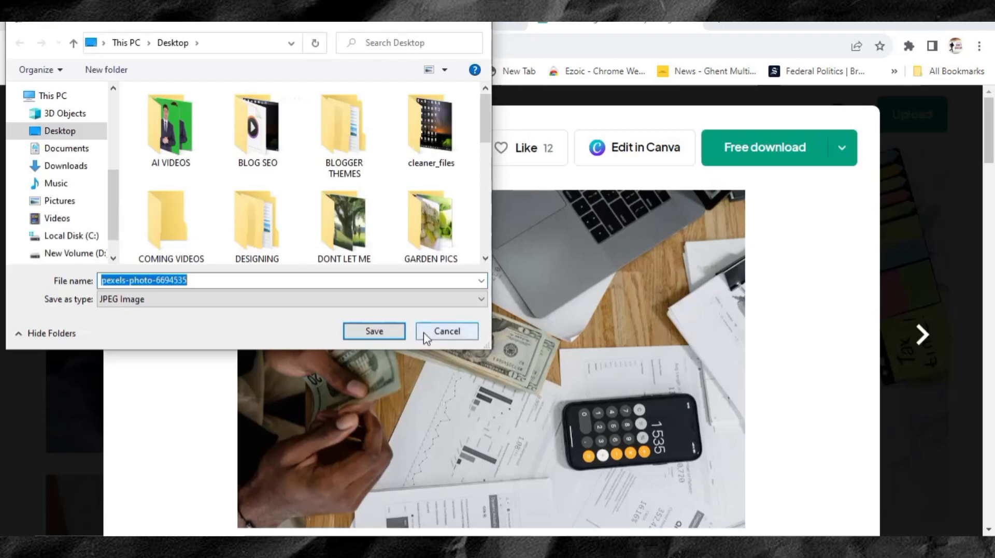
left_click(66, 165)
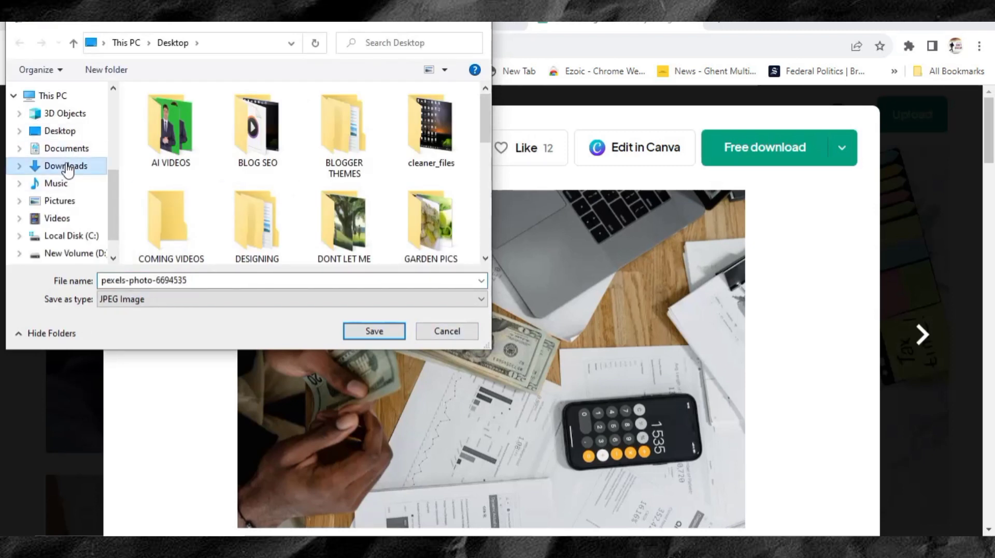
left_click(370, 332)
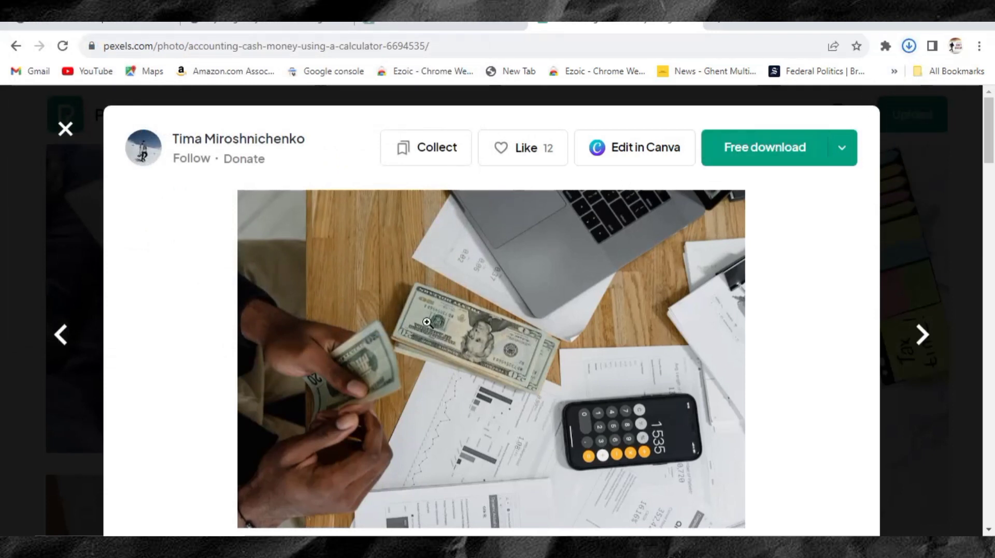
- Replace the hero section's illustration in Elementor with the downloaded pexels-photo-6694535.jpeg, uploading it to the media library
left_click(405, 24)
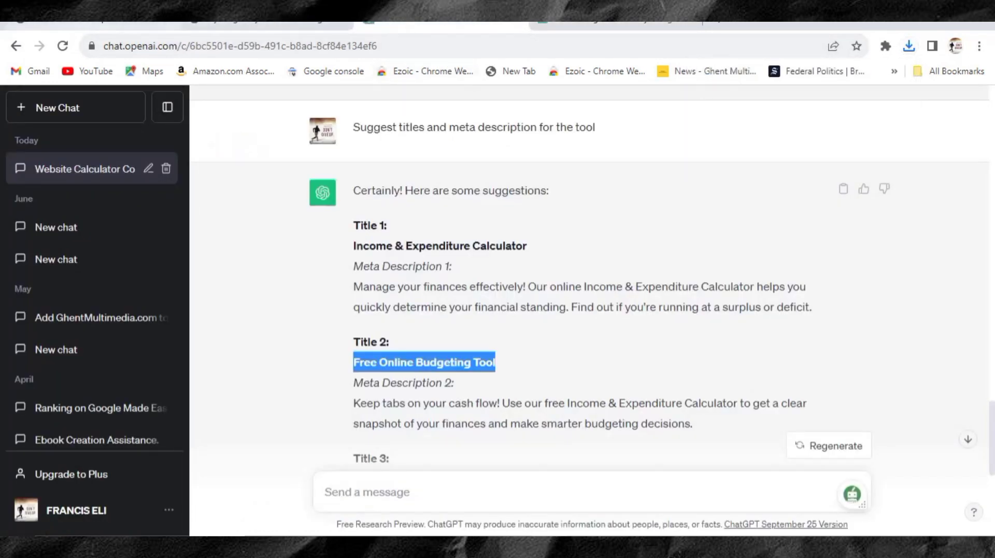
left_click(238, 24)
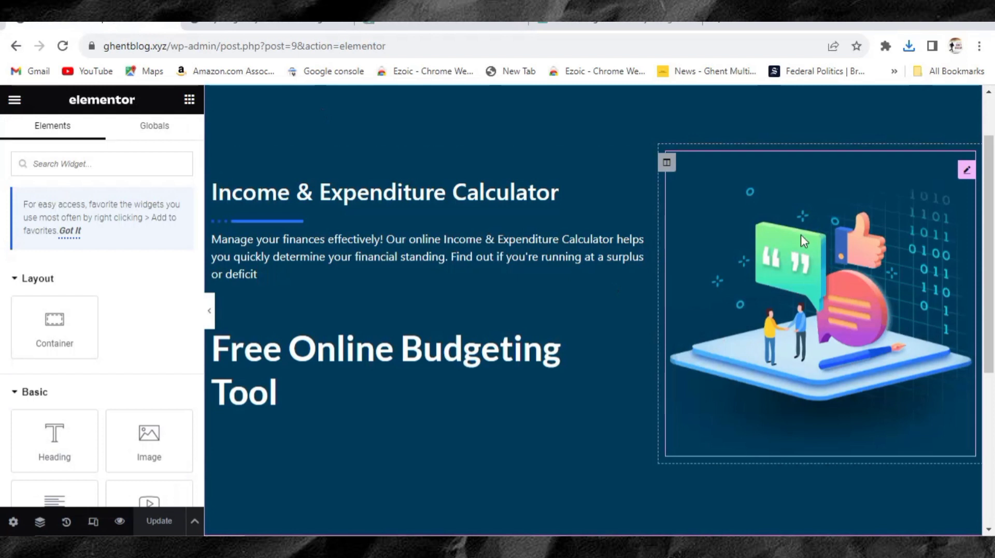
left_click_drag(784, 237, 787, 242)
left_click(738, 189)
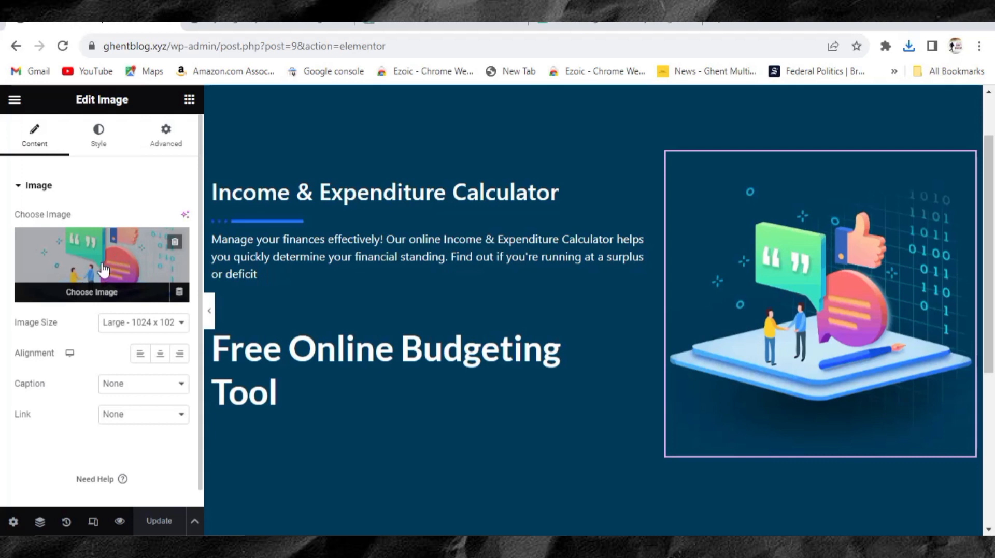
left_click(88, 293)
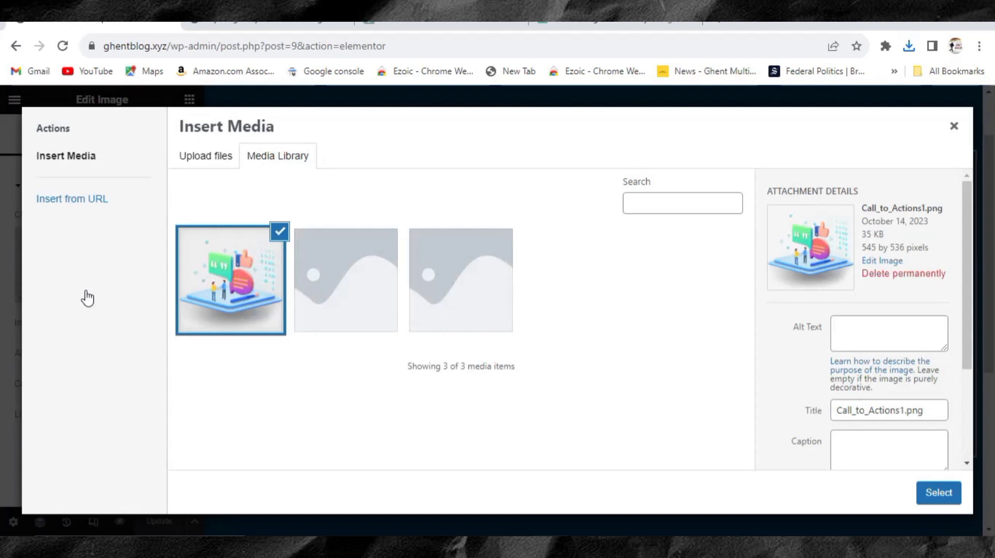
left_click(912, 50)
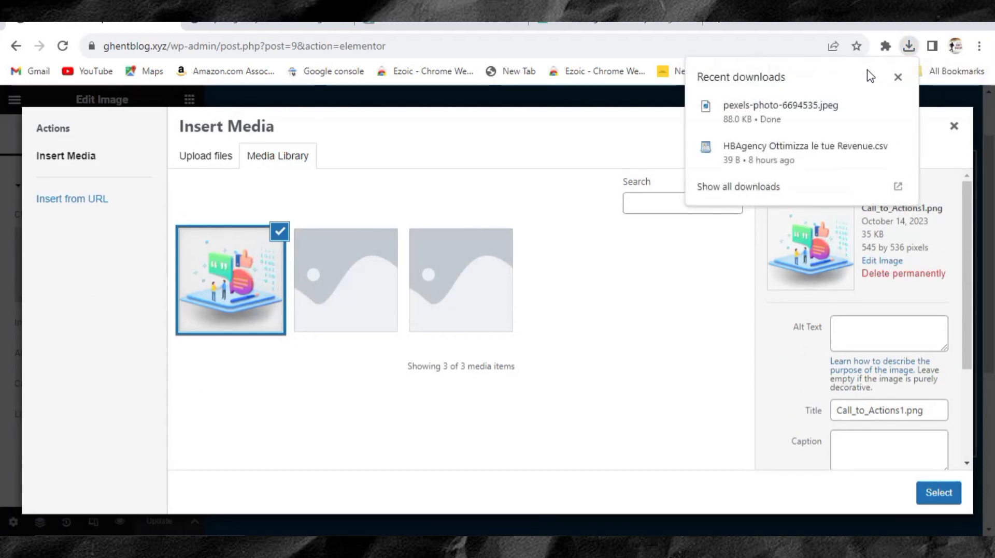
left_click_drag(803, 108, 480, 268)
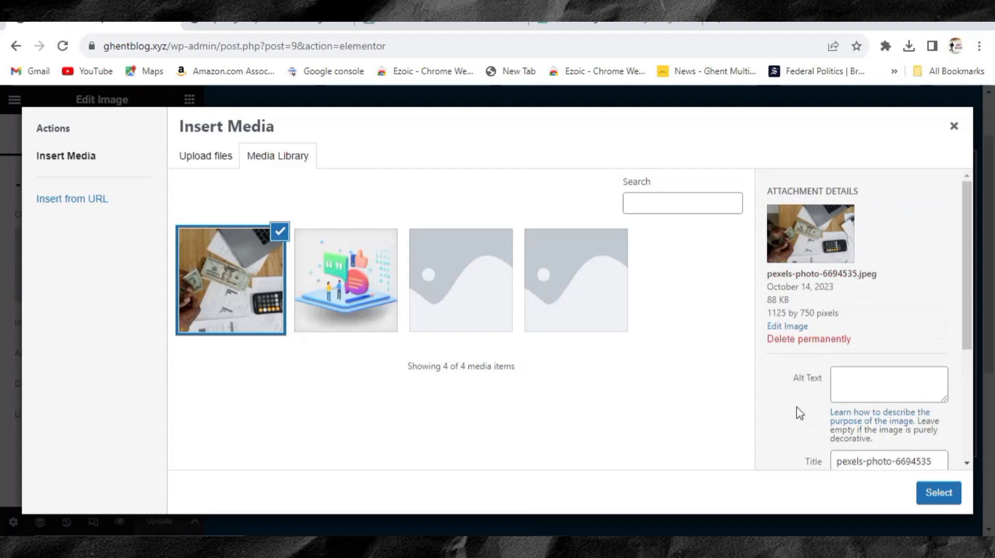
left_click(938, 495)
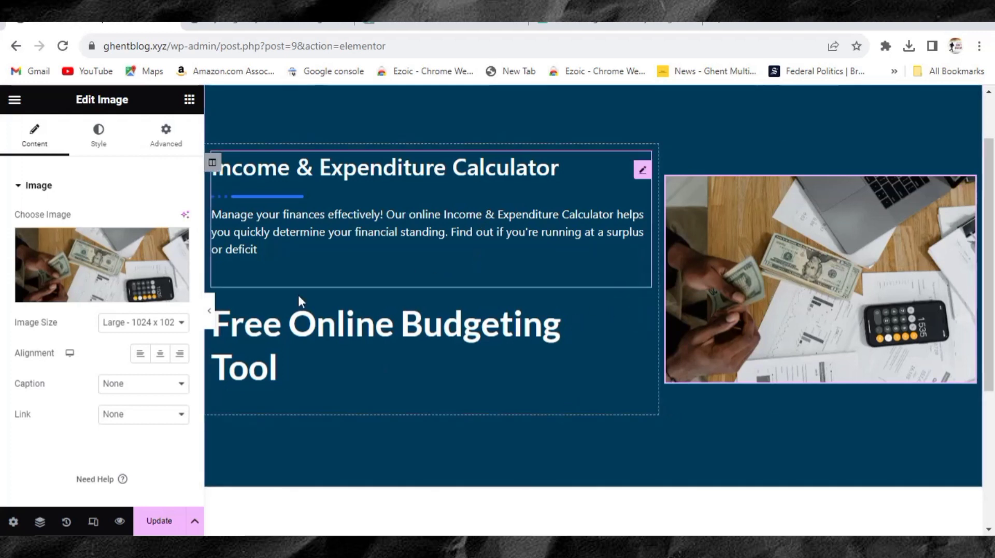
- Preview the page at full width without the editing panel, checking the header, hero texts and new image
left_click(210, 310)
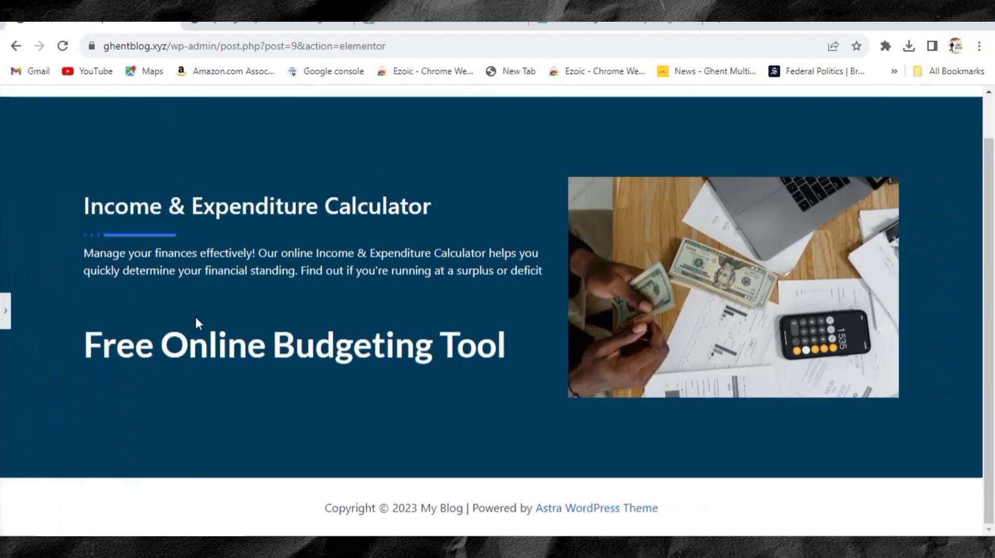
scroll(453, 354, "up", 1)
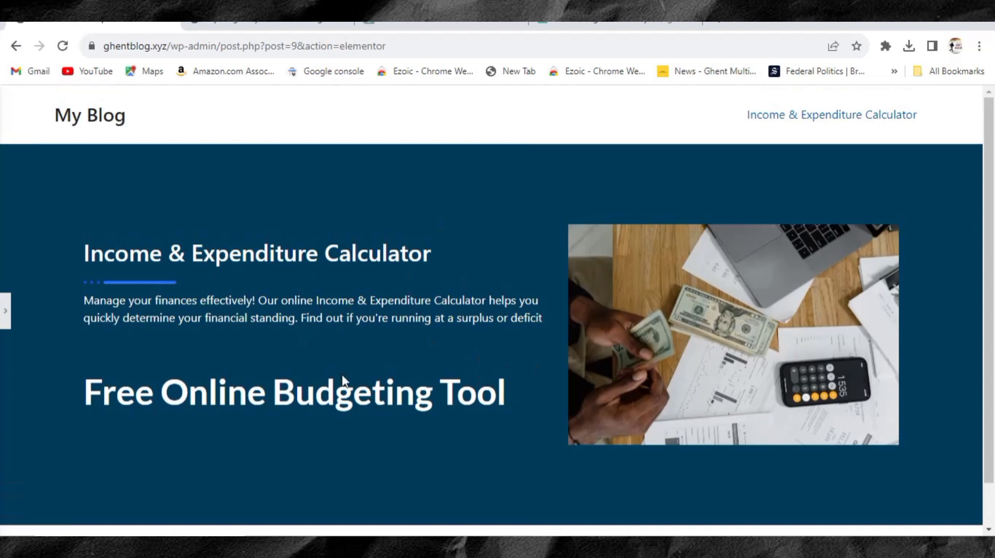
scroll(349, 357, "down", 1)
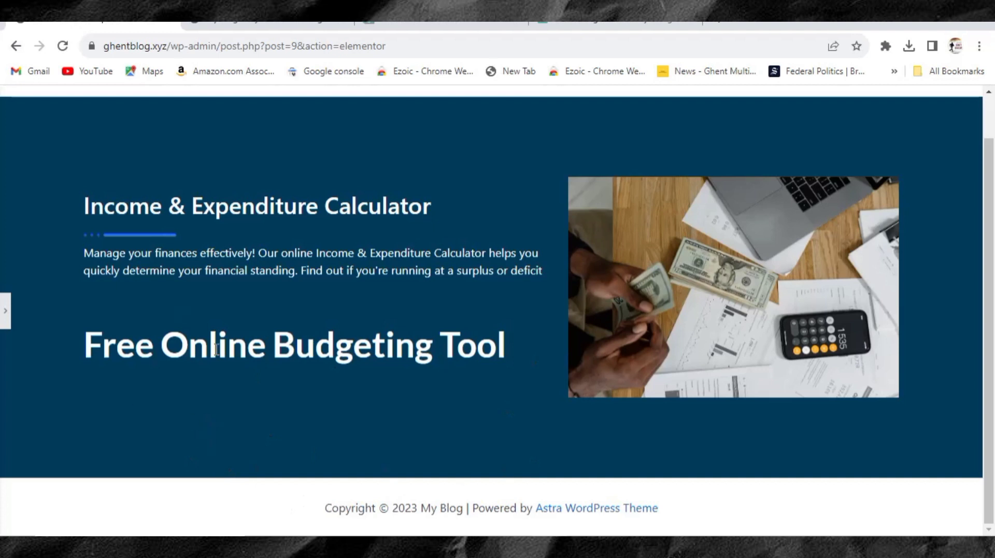
left_click(4, 312)
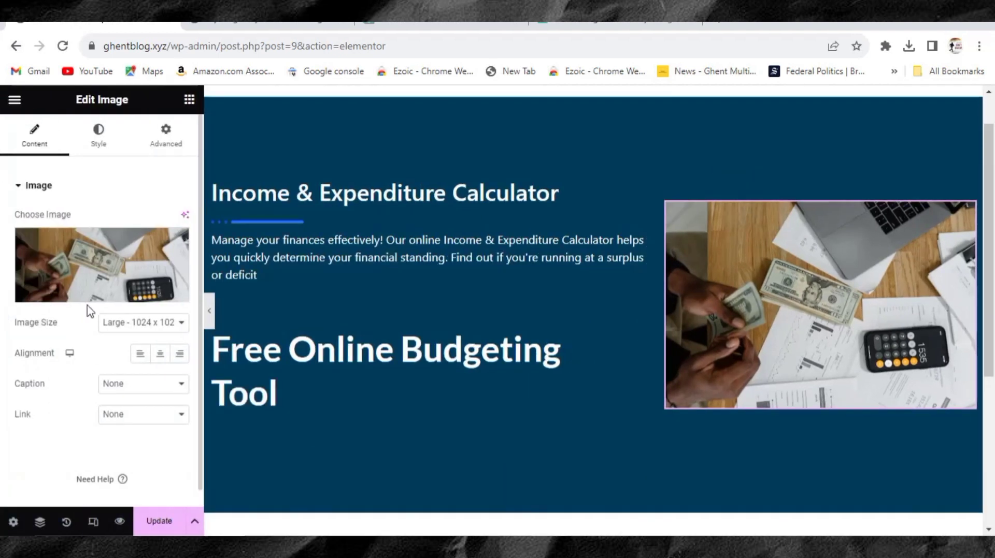
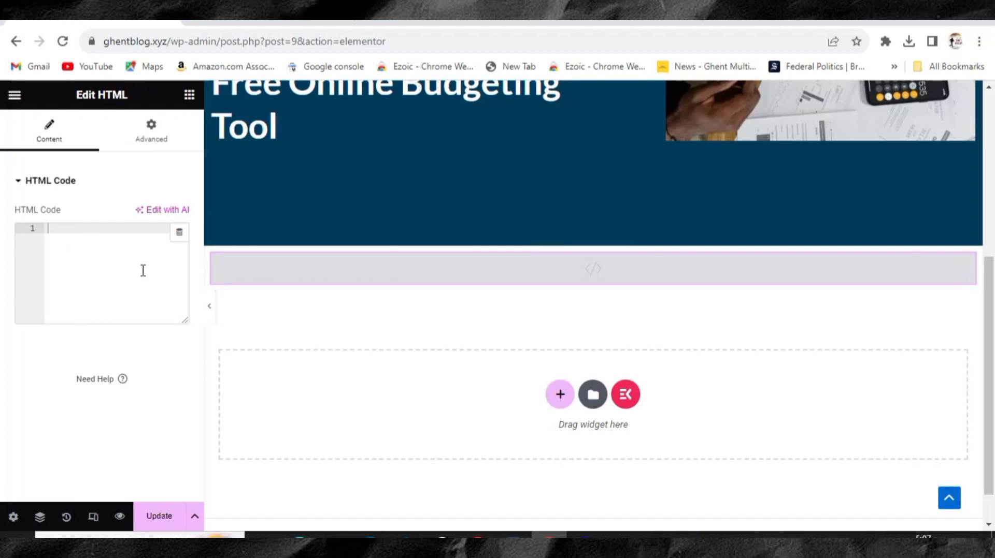
- Paste the copied income and expenditure calculator code into the HTML widget below the hero section
right_click(76, 244)
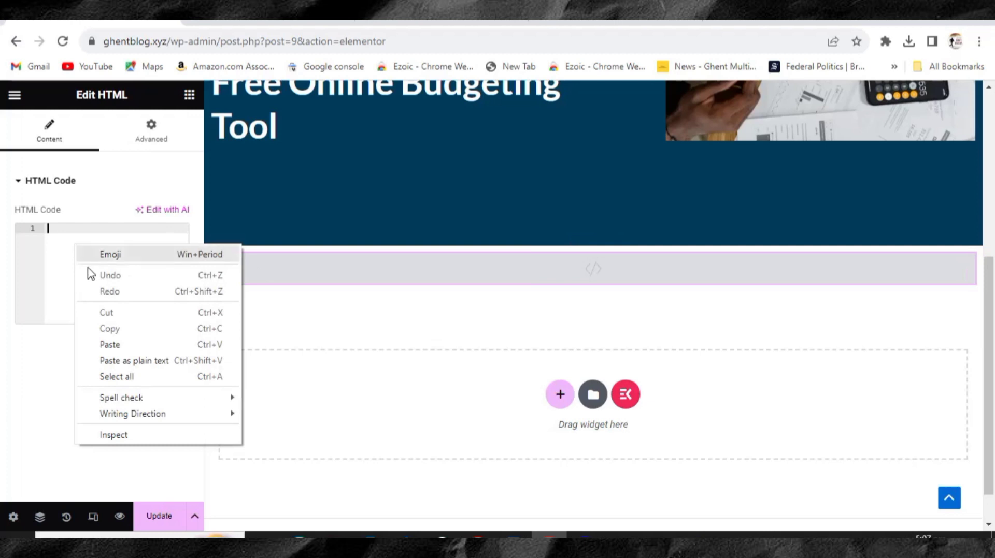
left_click(108, 344)
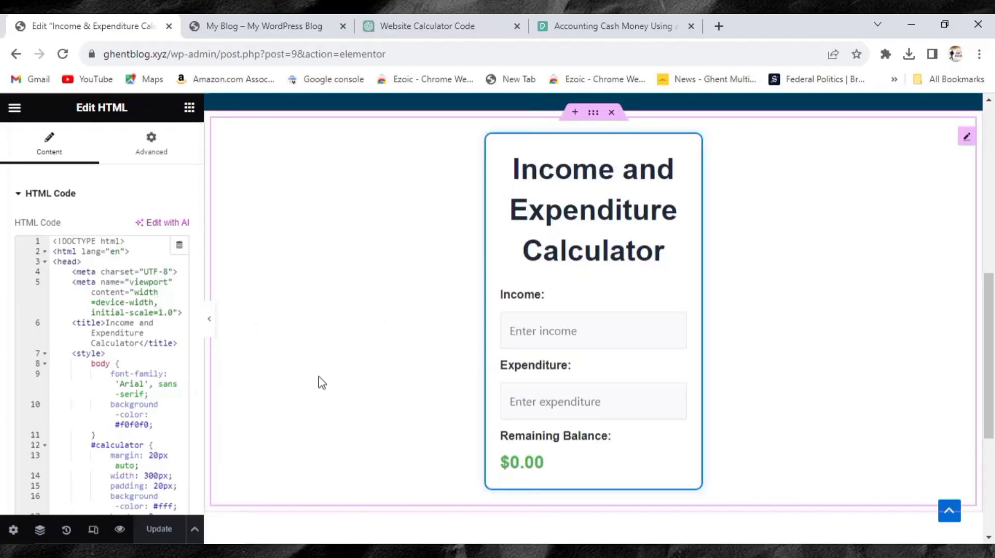
scroll(319, 381, "up", 5)
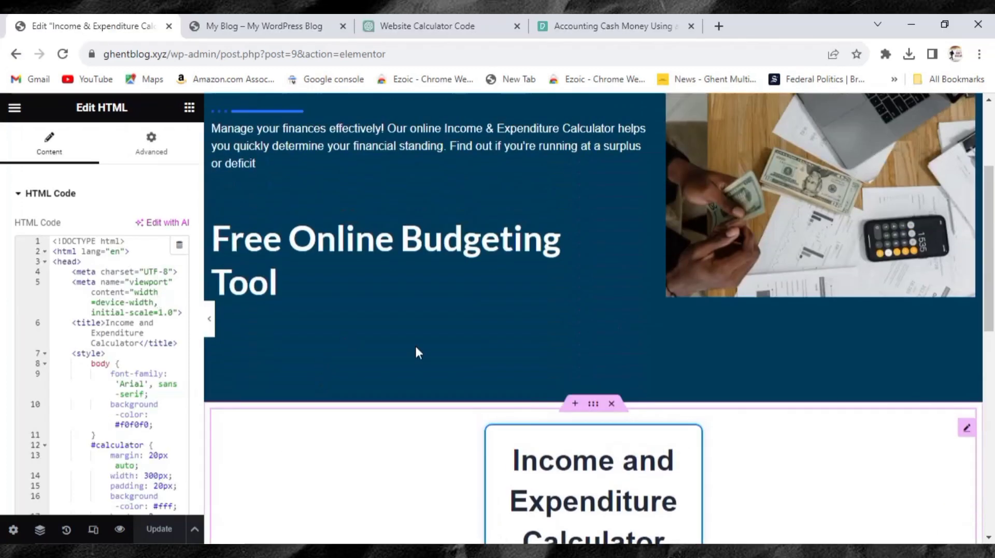
- Switch to the live ghentblog.xyz site and reload its home page to check what visitors see
left_click(255, 24)
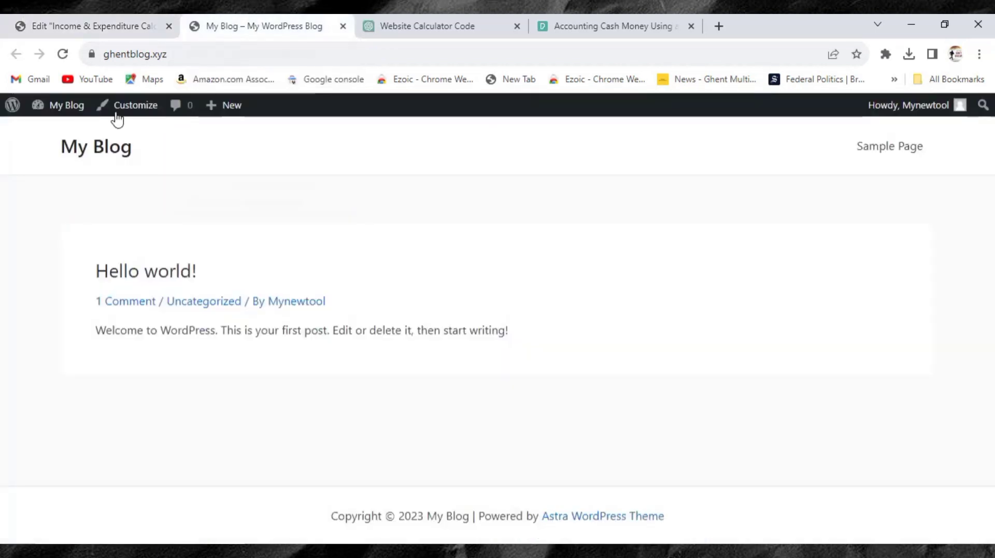
left_click(62, 55)
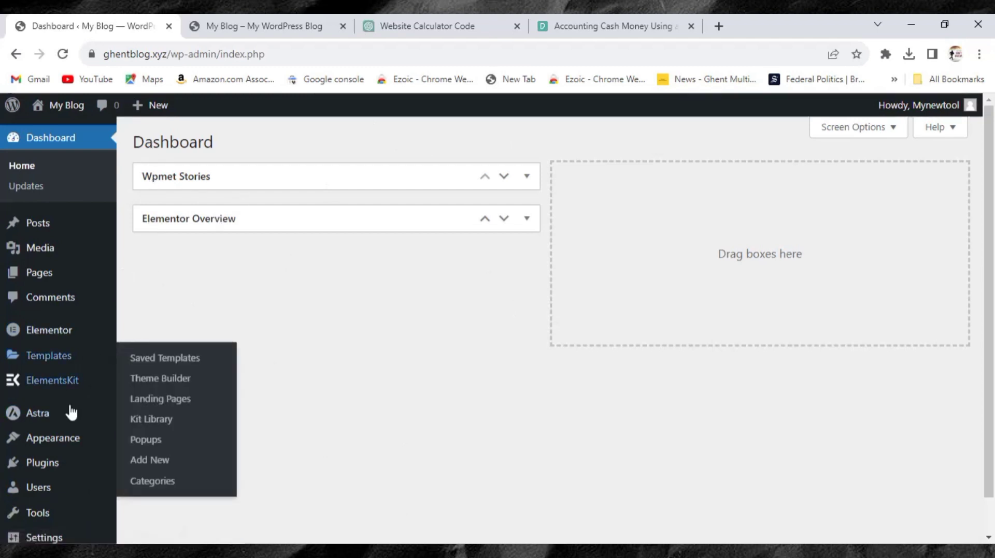
- Create a WordPress navigation menu named Top Menu and assign it to the Primary Menu display location
mouse_move(45, 448)
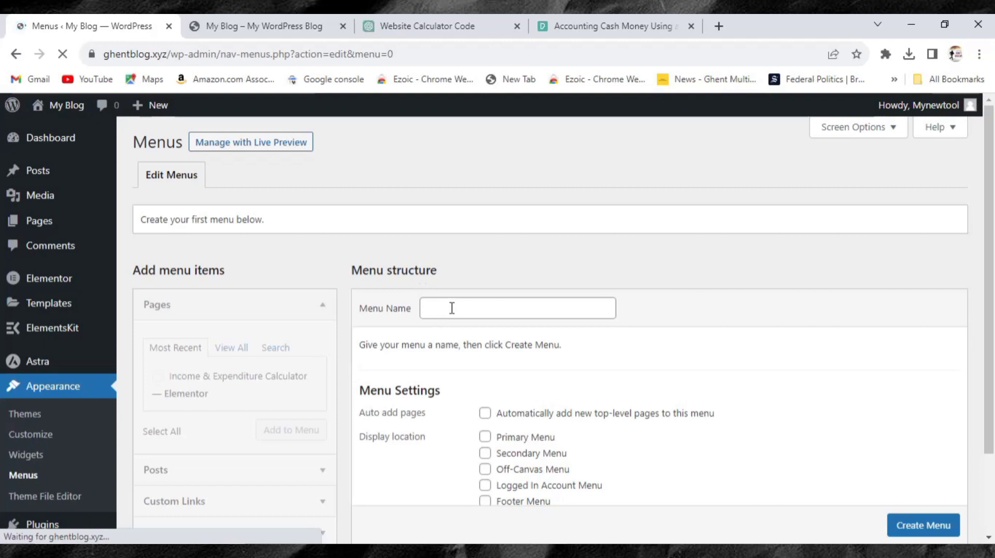
scroll(450, 308, "down", 2)
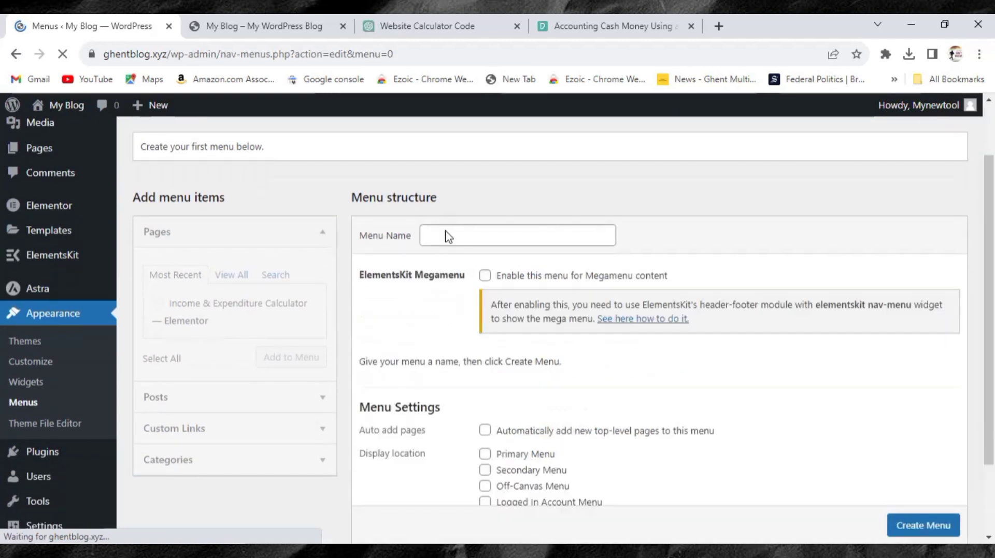
left_click(441, 238)
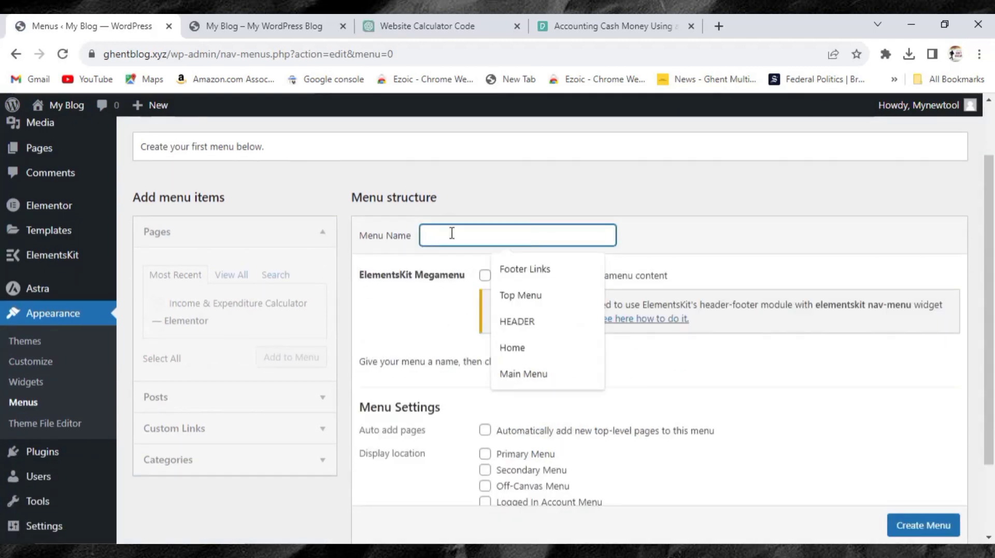
left_click(510, 294)
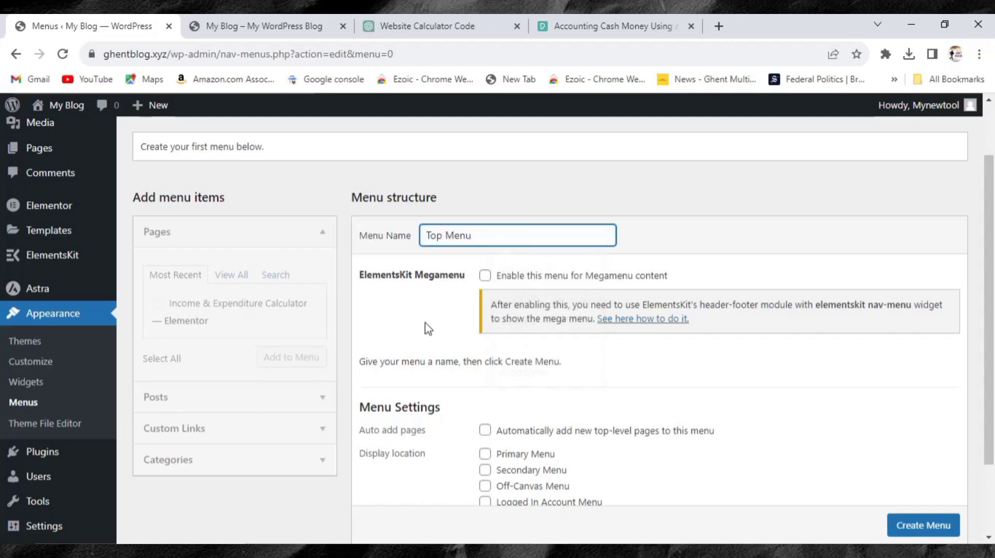
scroll(448, 414, "down", 2)
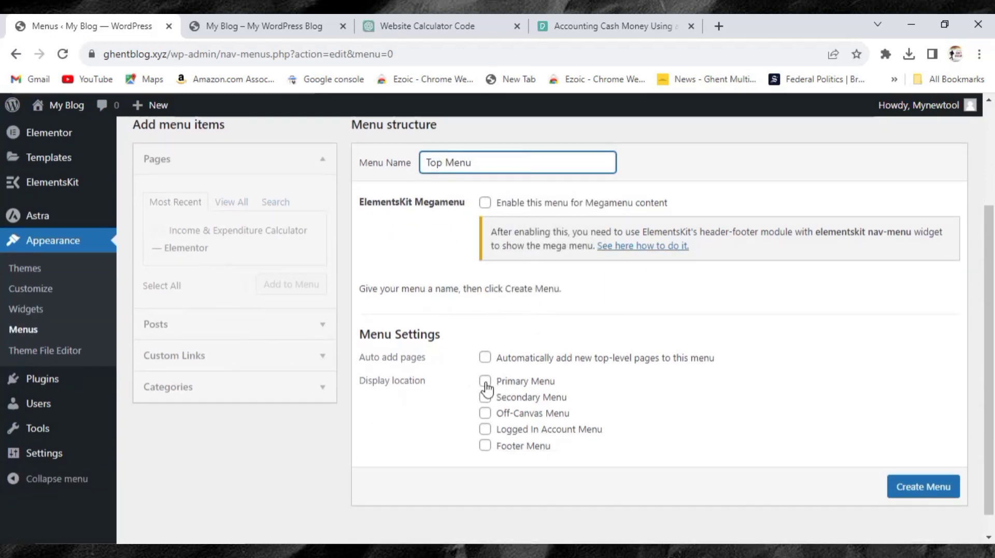
left_click(485, 384)
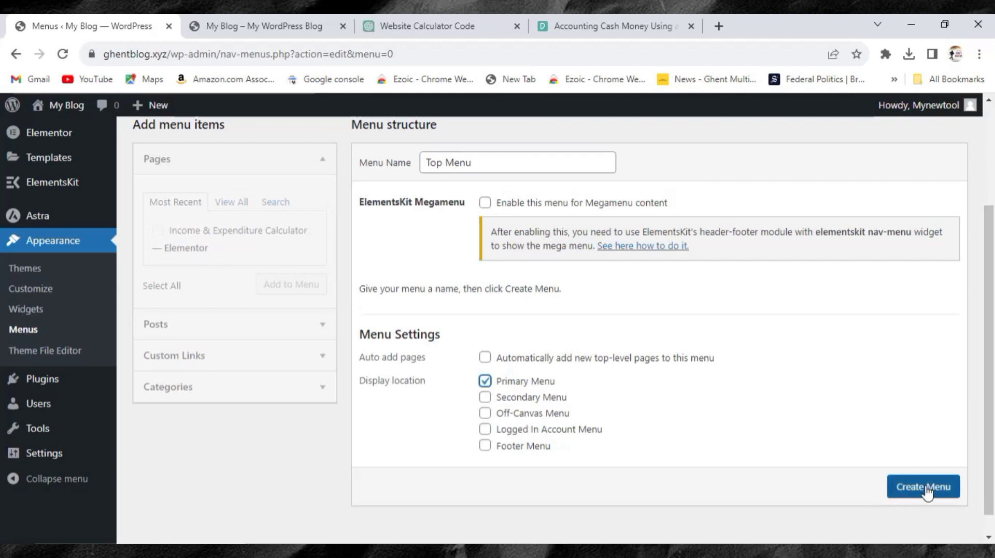
left_click(910, 490)
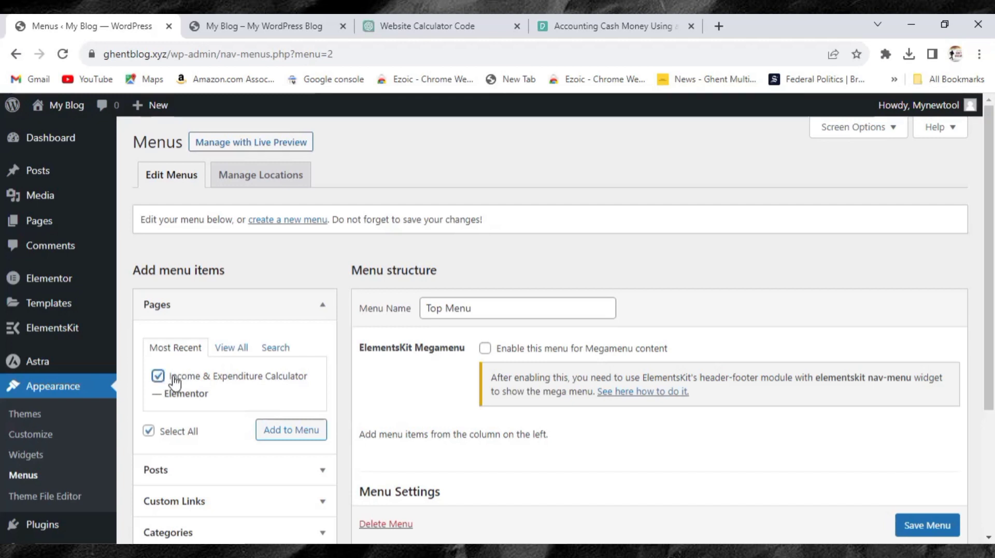
- Add the Income & Expenditure Calculator page to Top Menu and save the menu
left_click(282, 433)
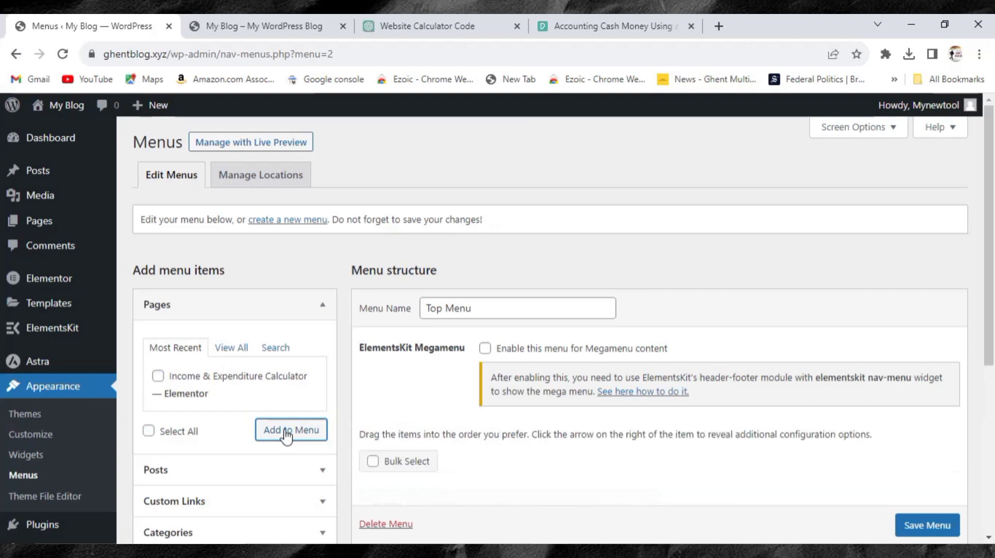
scroll(450, 462, "down", 3)
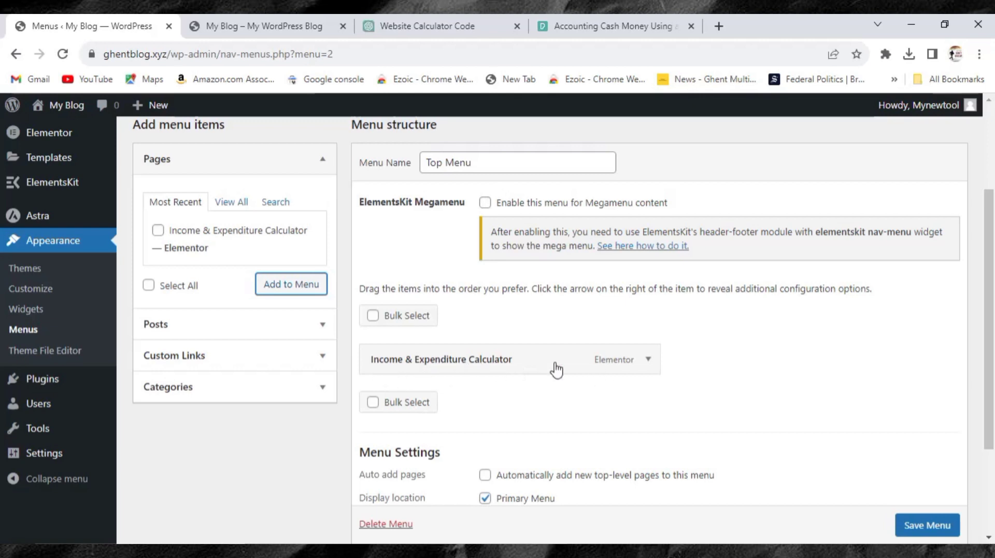
left_click(915, 528)
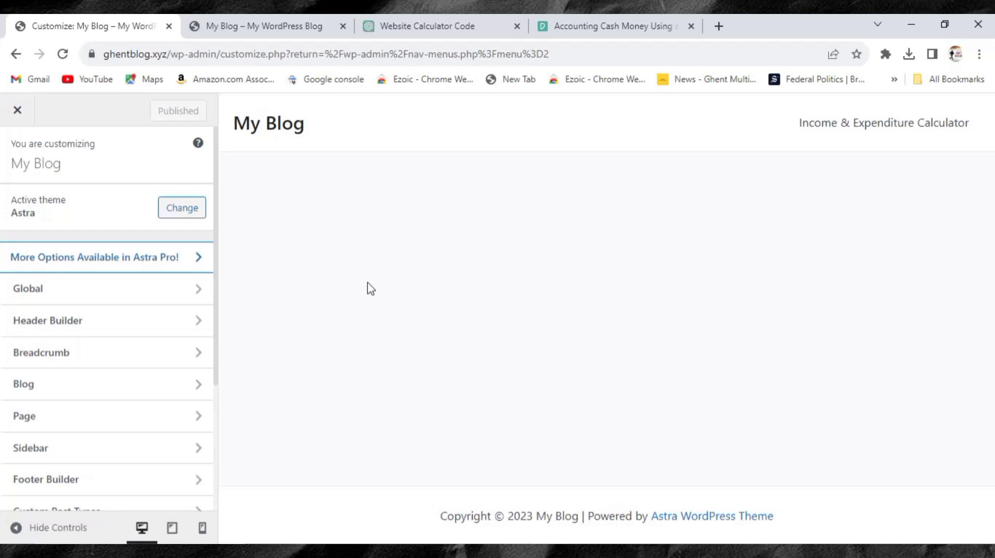
- Set the site's homepage to the static page Income & Expenditure Calculator in the theme customizer and publish the change
scroll(86, 432, "down", 3)
scroll(71, 455, "down", 1)
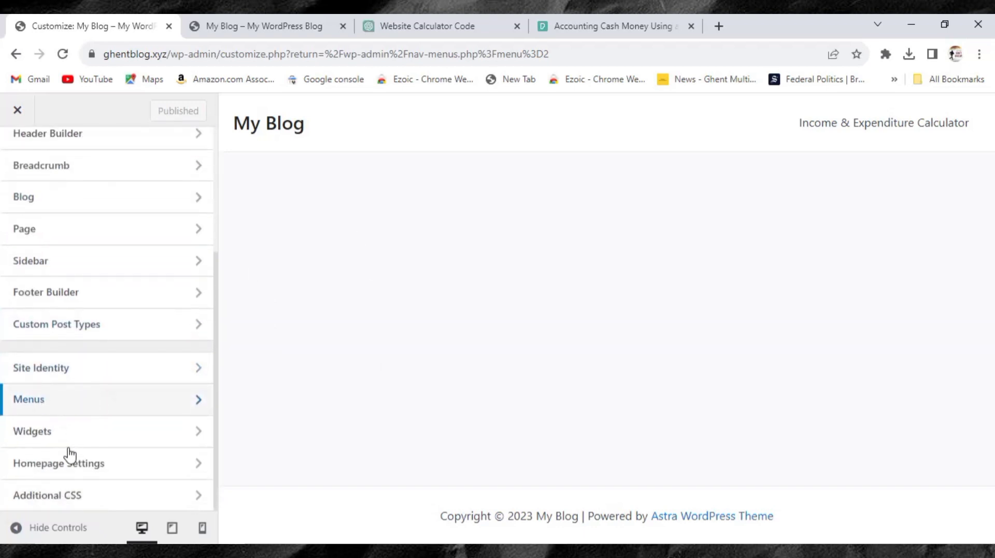
left_click(105, 471)
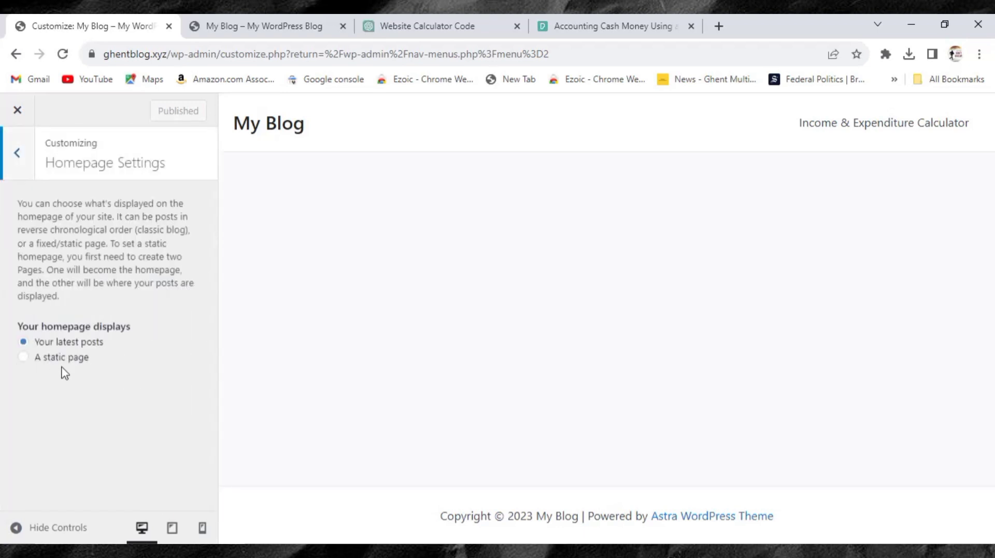
left_click(23, 358)
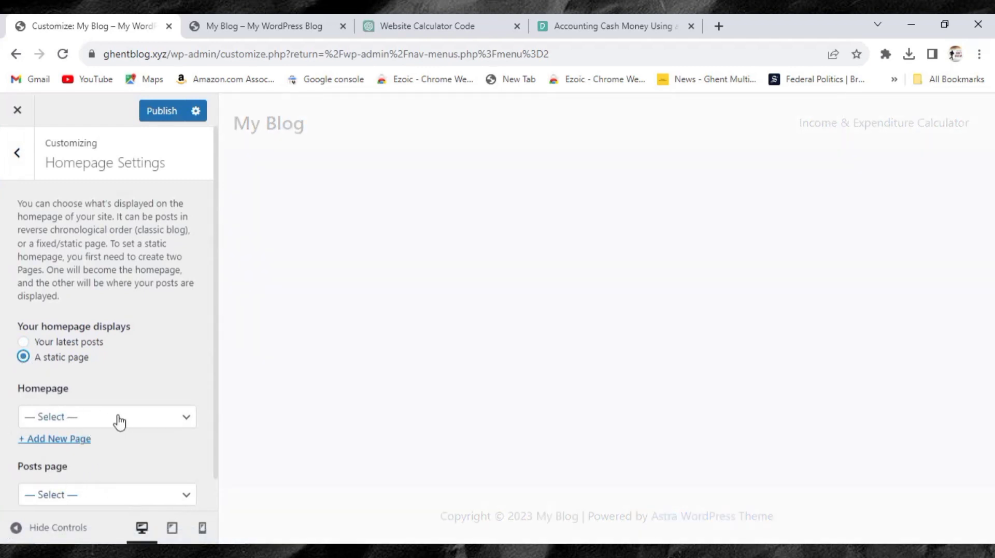
left_click(101, 420)
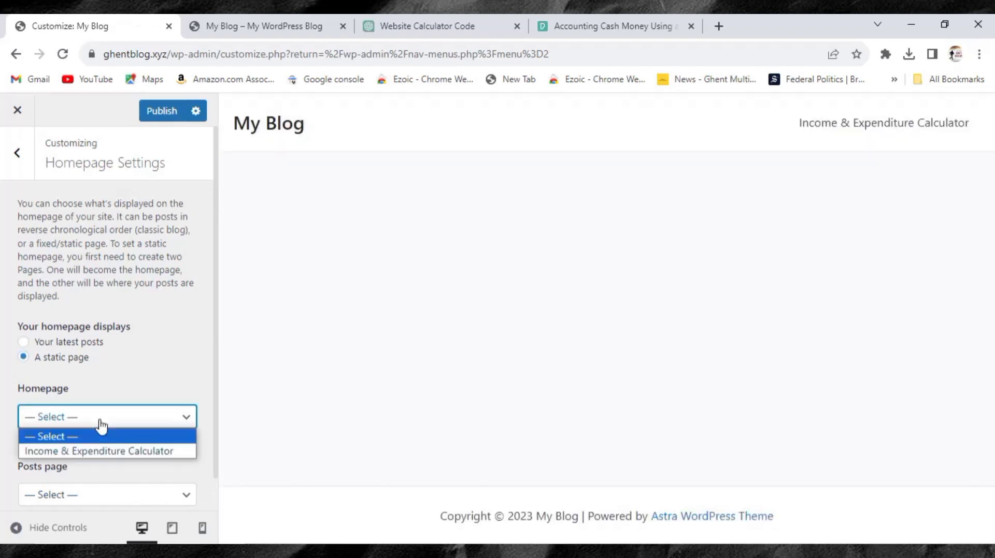
left_click(72, 451)
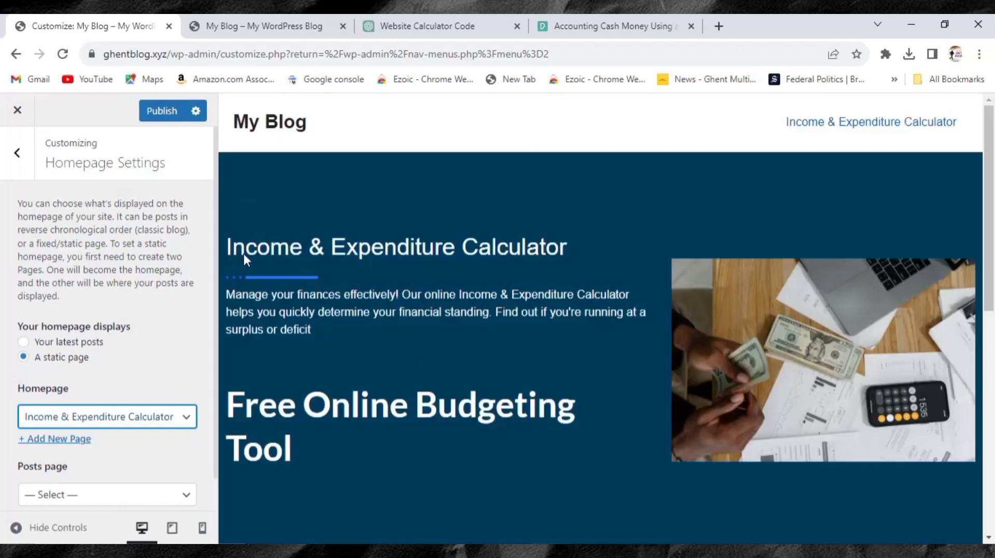
left_click(160, 113)
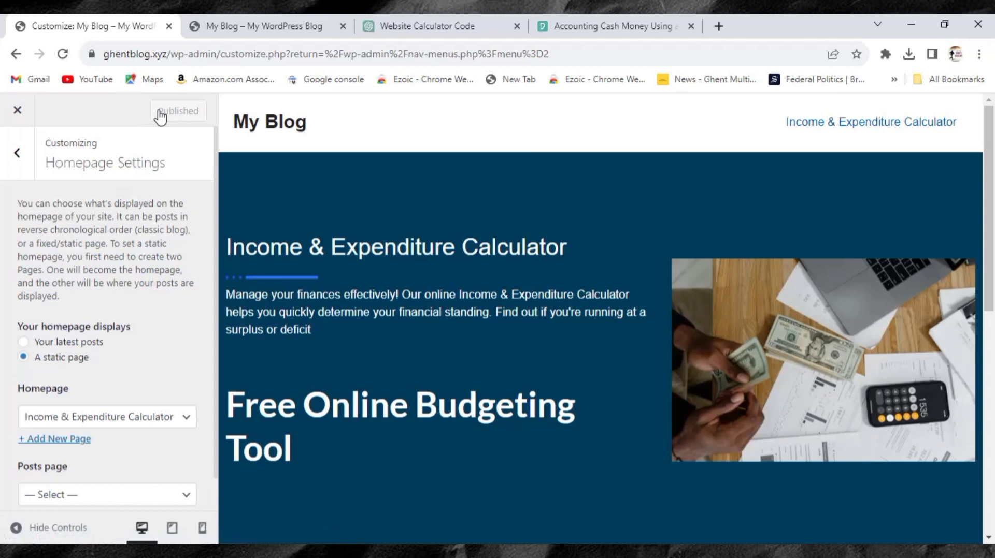
- Switch to the live ghentblog.xyz site, reload it and examine the hero section and the calculator below it
left_click(226, 29)
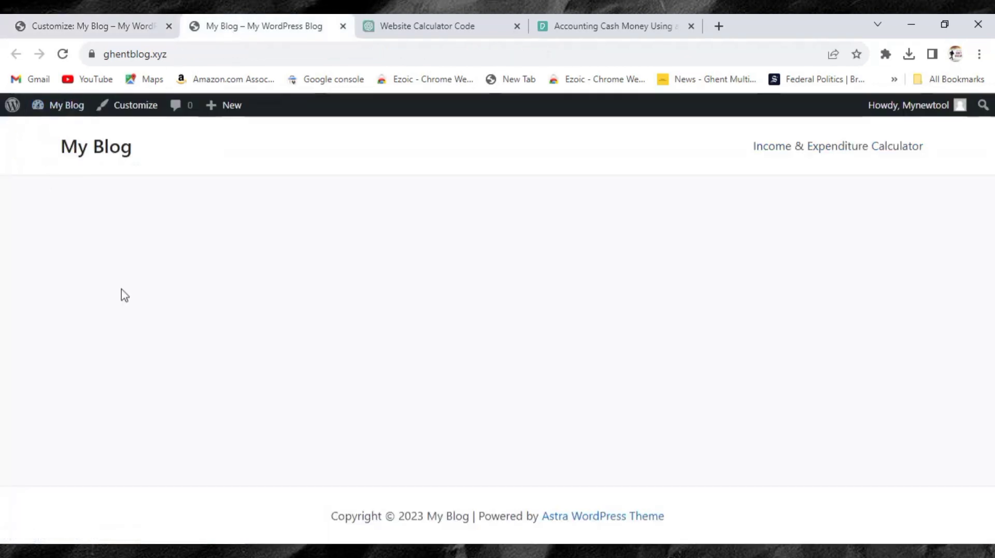
left_click(63, 55)
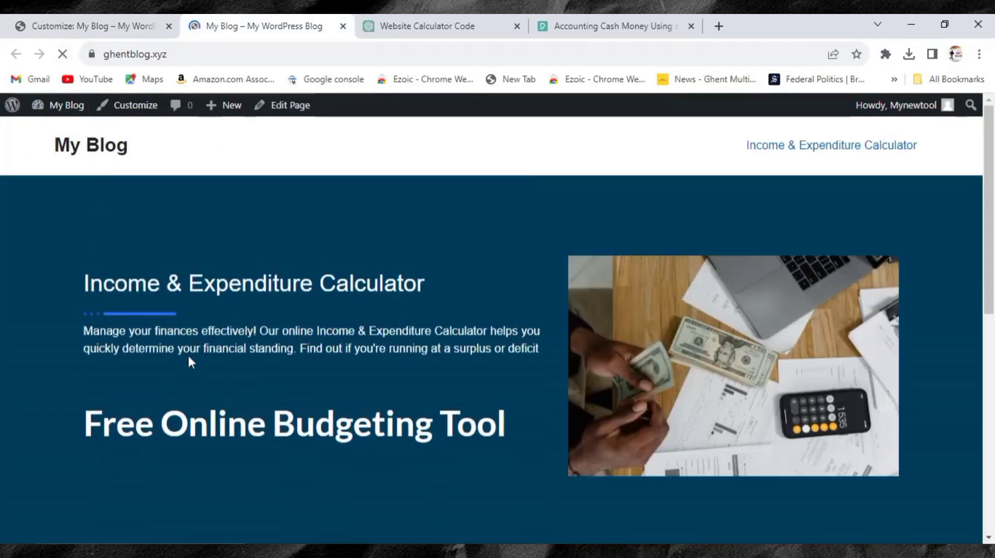
scroll(190, 357, "down", 4)
scroll(192, 354, "down", 4)
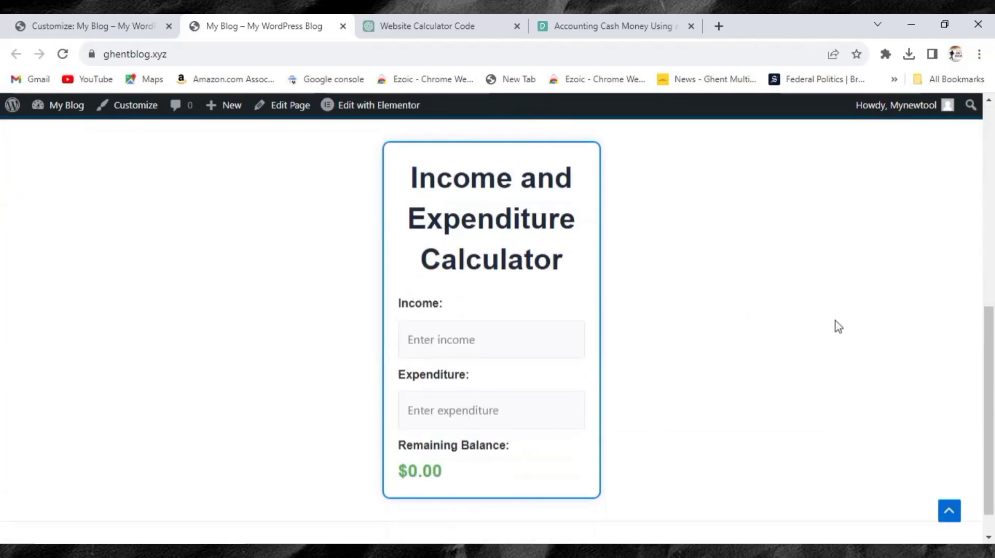
scroll(415, 397, "up", 3)
scroll(415, 397, "up", 6)
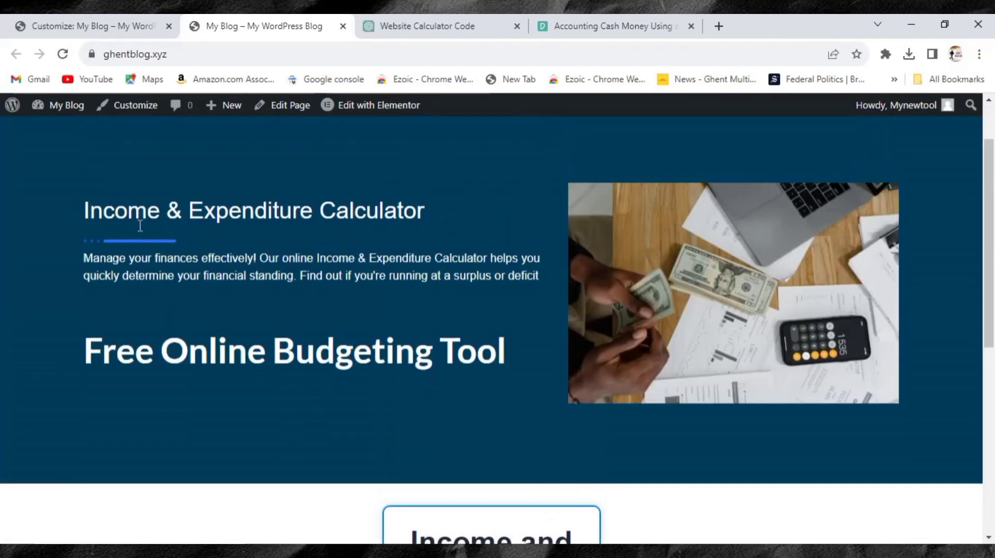
scroll(267, 363, "down", 3)
scroll(266, 365, "up", 2)
scroll(555, 378, "down", 6)
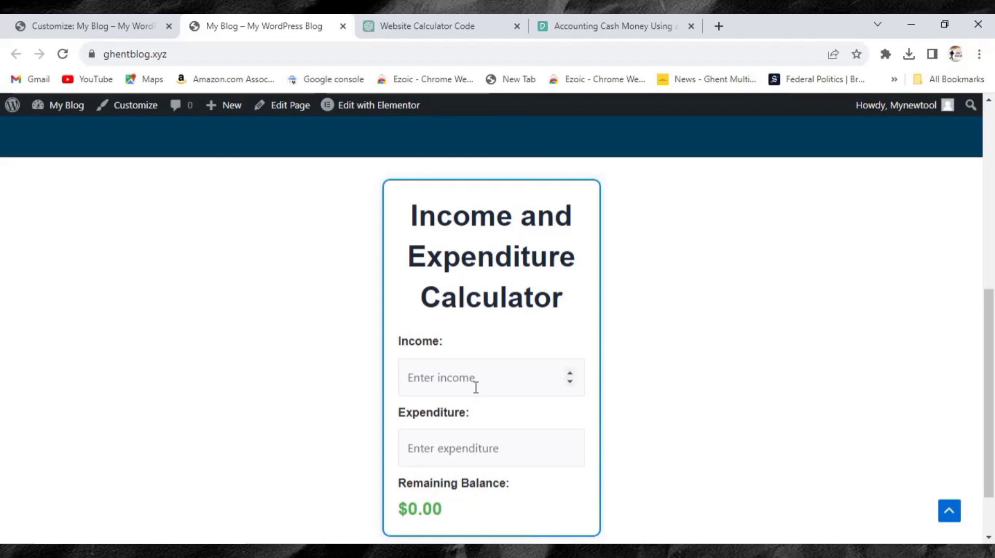
scroll(475, 383, "down", 2)
scroll(475, 386, "up", 3)
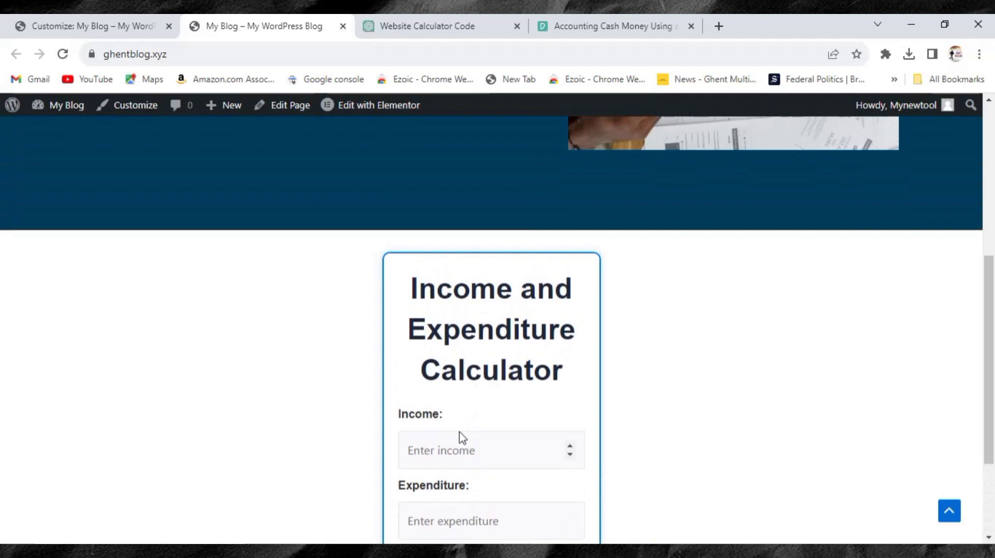
- Test the live calculator with an income of 100 and an expenditure of 50
scroll(461, 438, "down", 1)
left_click(456, 380)
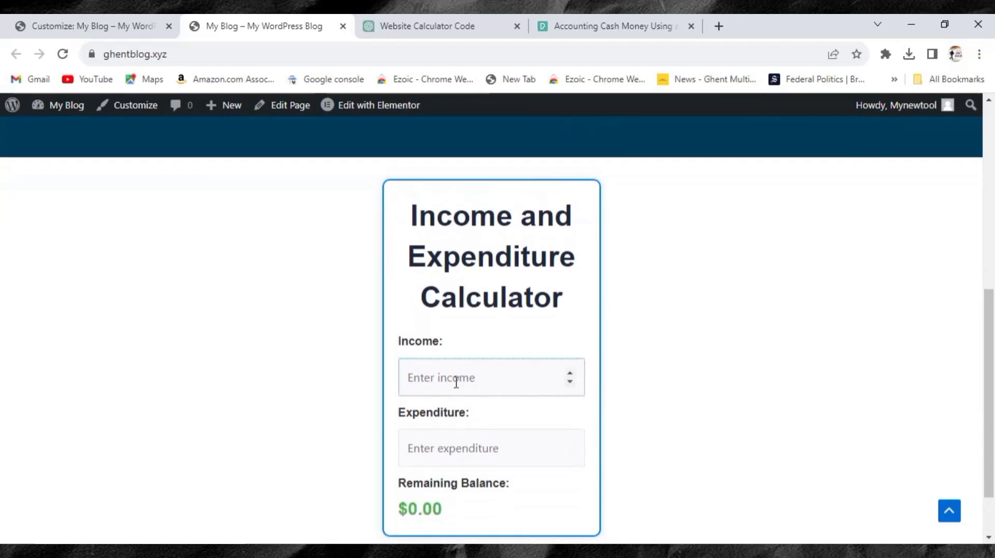
type("100")
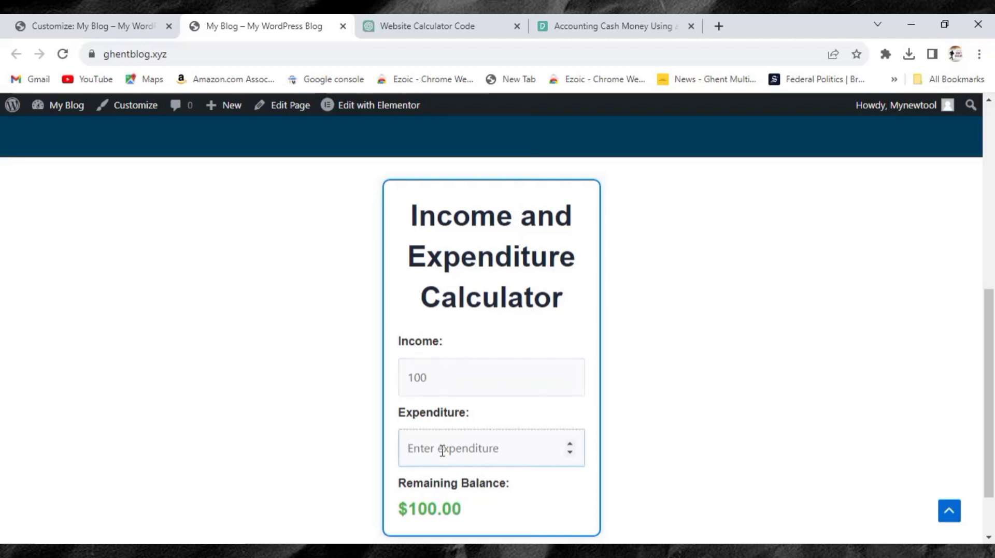
type("5")
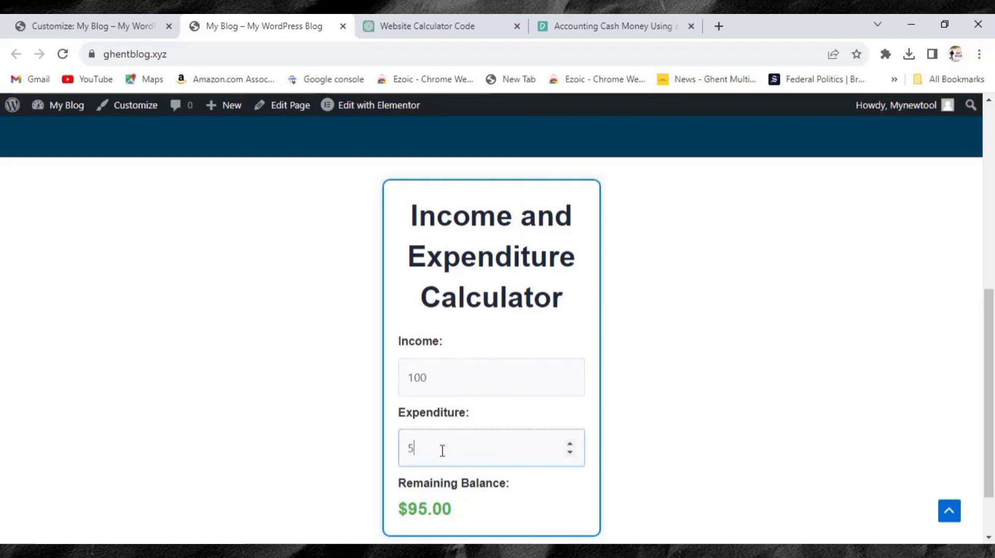
type("0")
- Examine the calculator's remaining balance and the rest of the live home page from header to footer
scroll(462, 509, "down", 1)
scroll(462, 509, "up", 8)
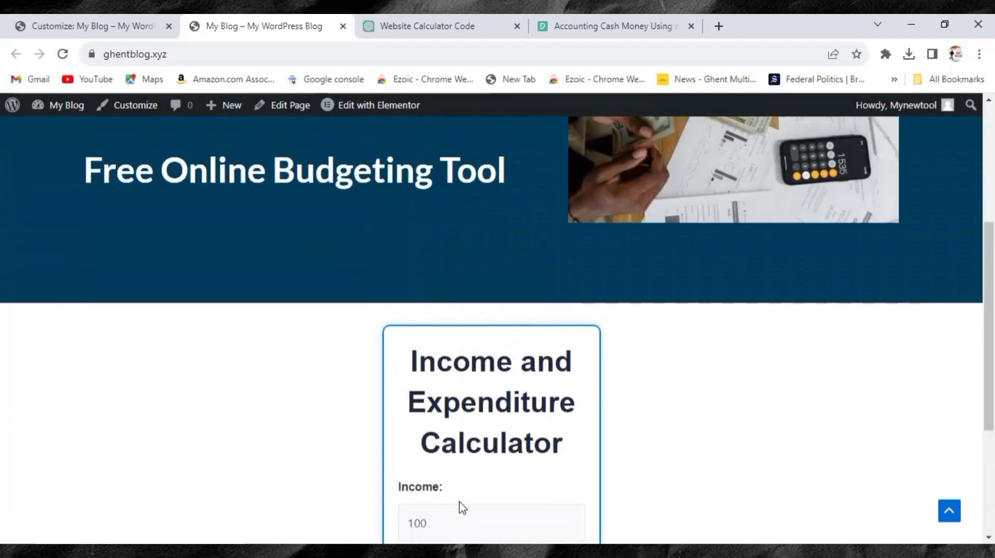
scroll(452, 438, "down", 2)
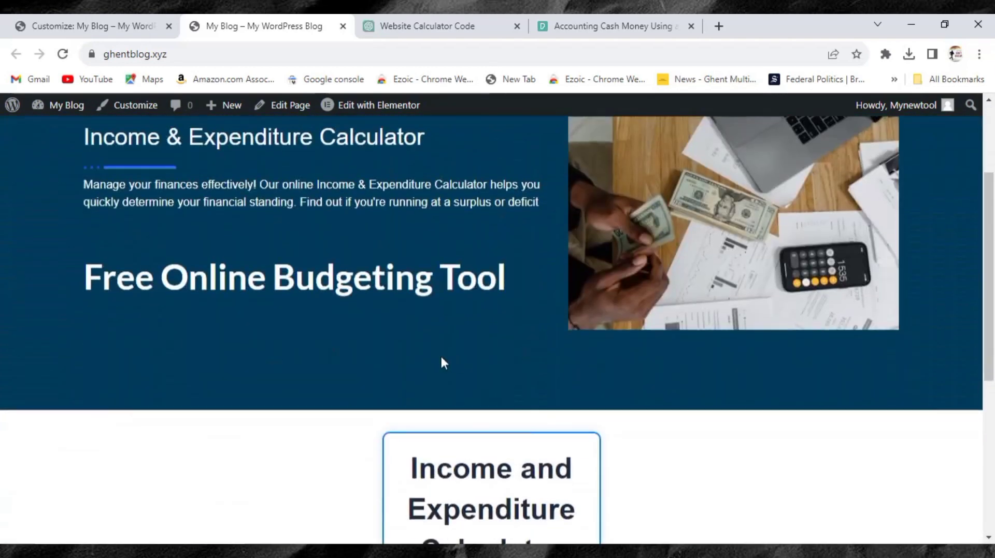
scroll(439, 362, "down", 1)
scroll(437, 371, "up", 4)
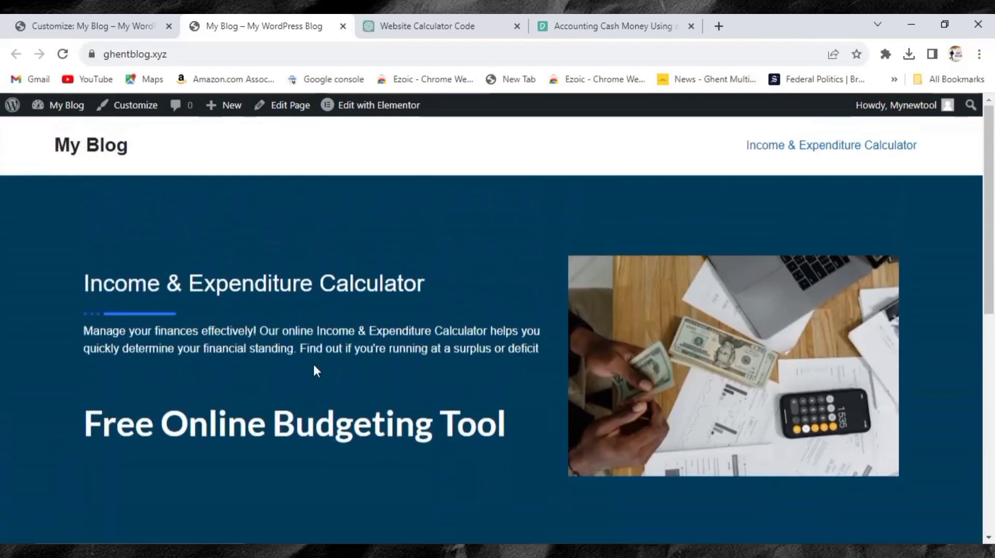
scroll(314, 366, "down", 8)
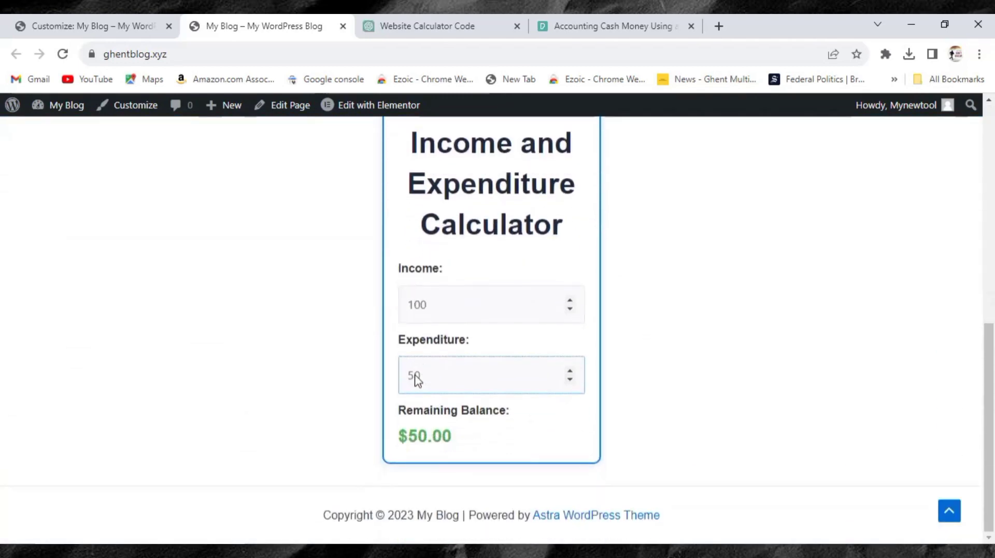
scroll(424, 400, "up", 4)
- Test the calculator with a larger income by extending the income value to 1004543
scroll(424, 405, "down", 3)
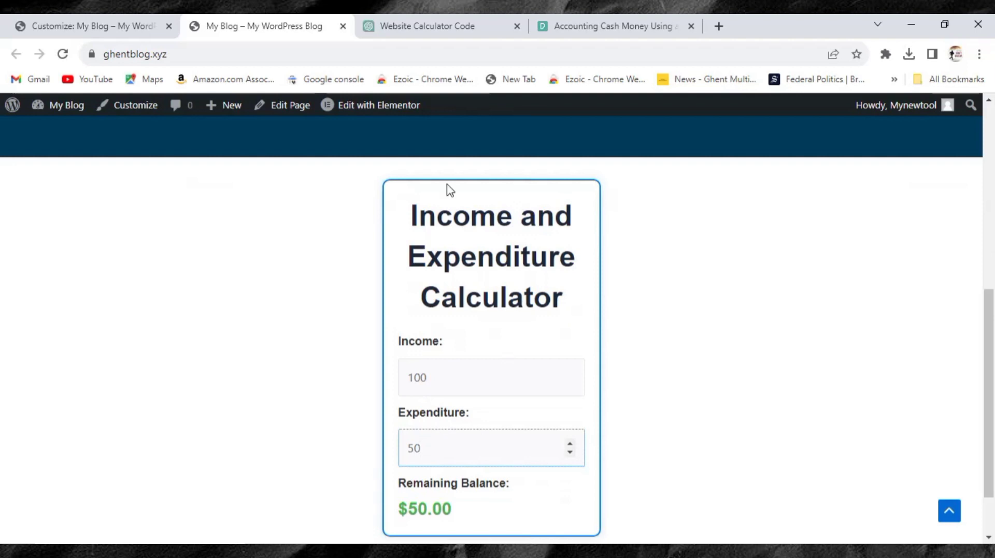
left_click(458, 378)
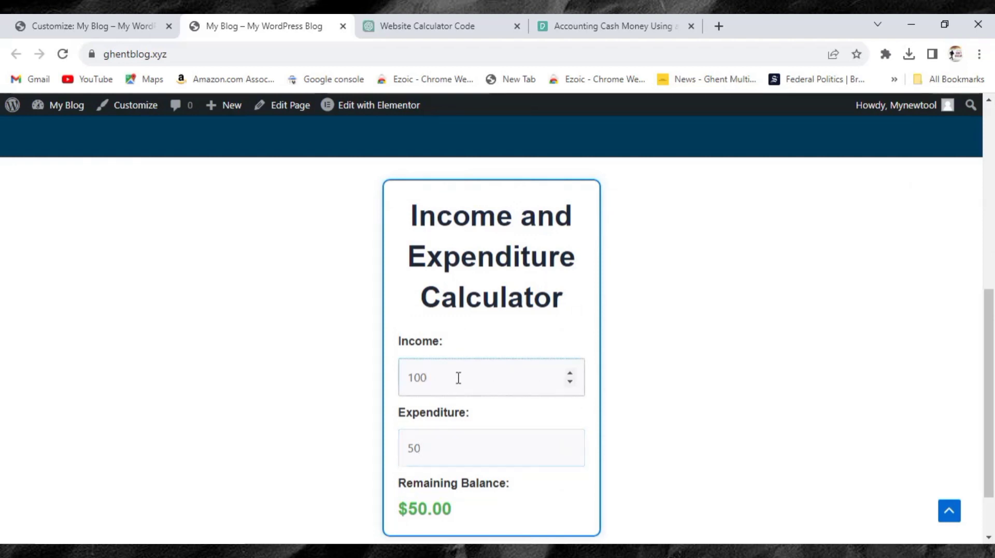
type("4543")
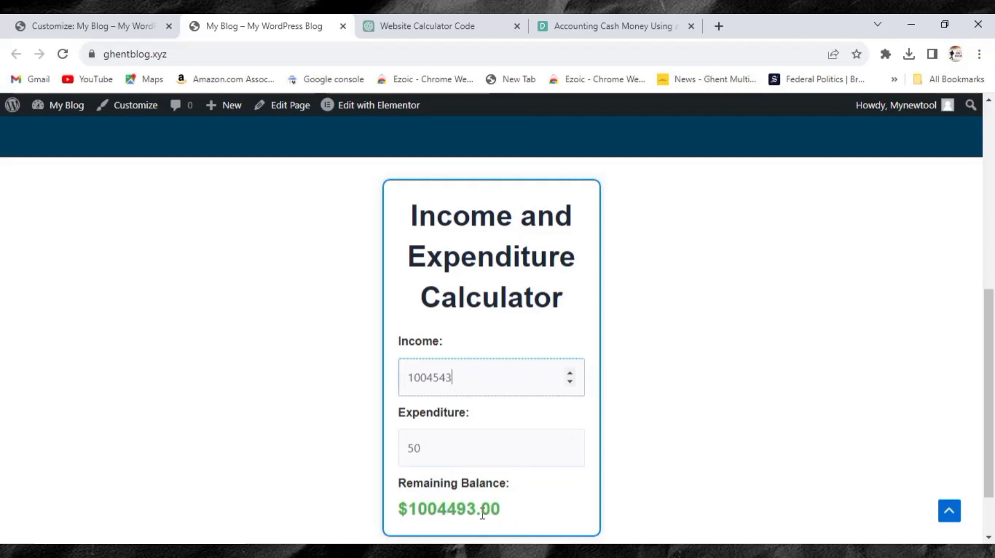
- Review the finished home page once more, from the hero texts and image down to the calculator's updated balance
scroll(439, 444, "up", 8)
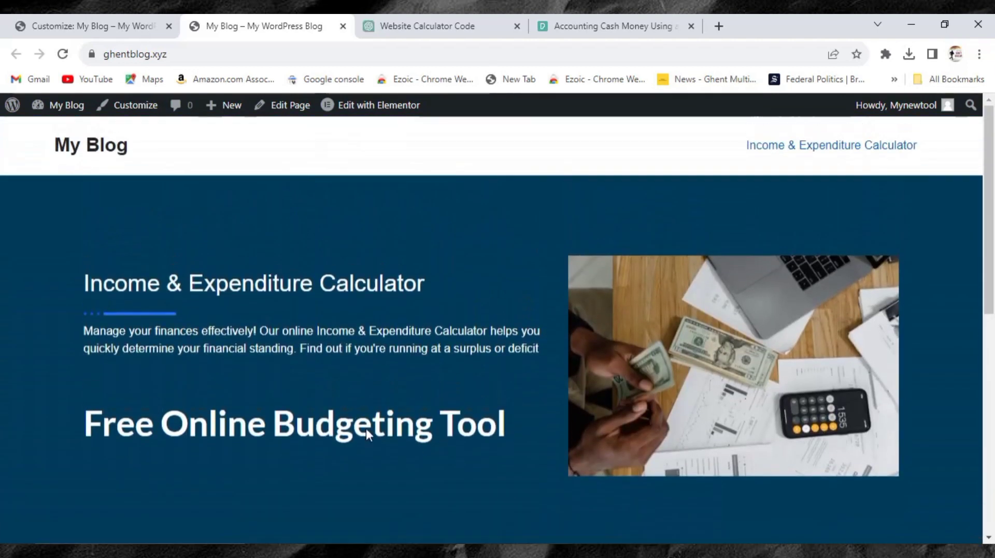
scroll(413, 396, "down", 2)
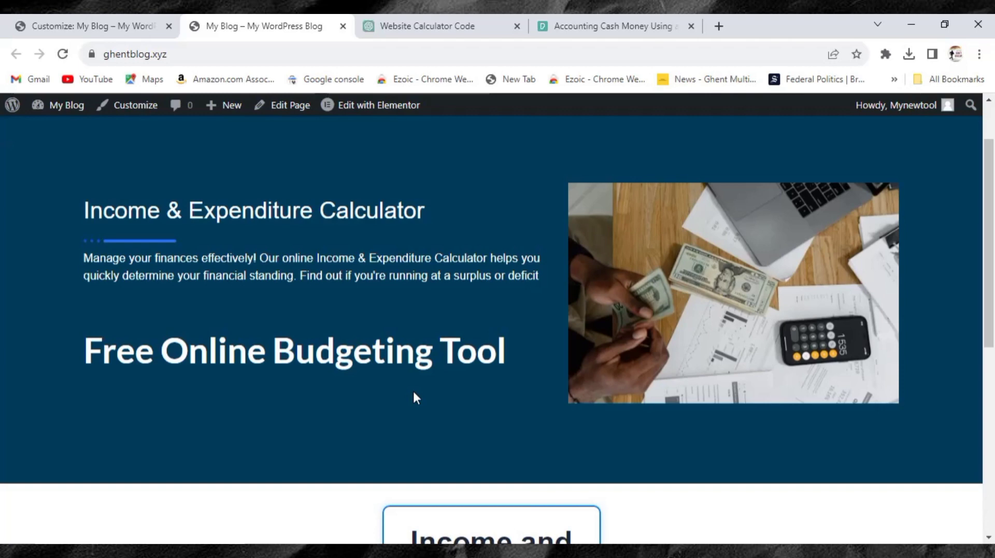
scroll(413, 394, "down", 3)
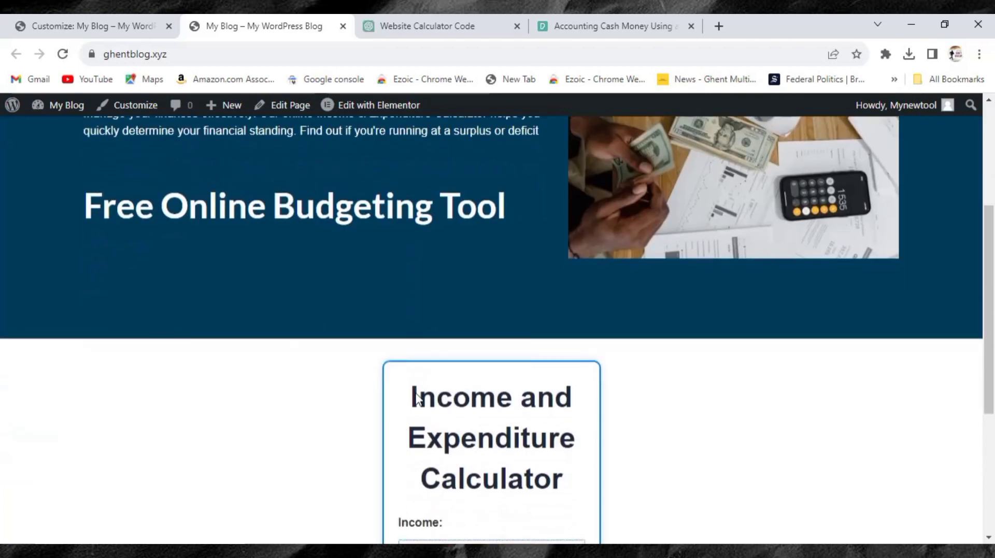
scroll(414, 394, "up", 3)
scroll(416, 397, "down", 3)
scroll(417, 396, "down", 2)
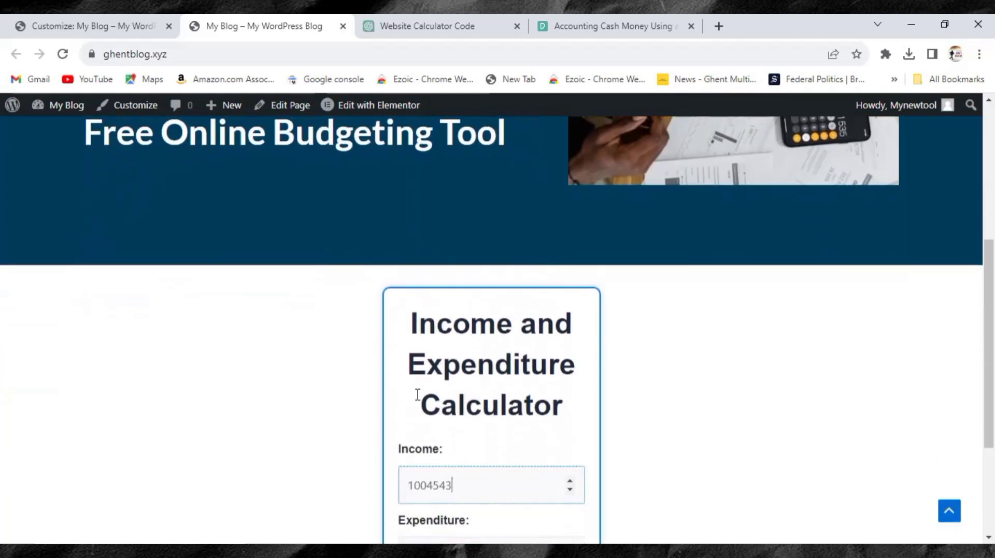
scroll(414, 401, "down", 3)
scroll(416, 404, "up", 3)
scroll(418, 403, "down", 3)
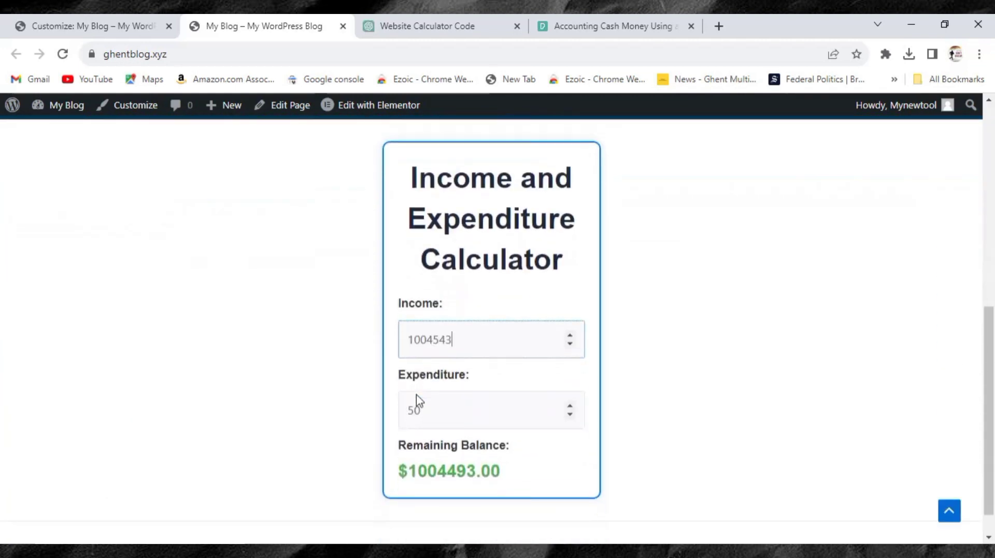
scroll(413, 391, "up", 2)
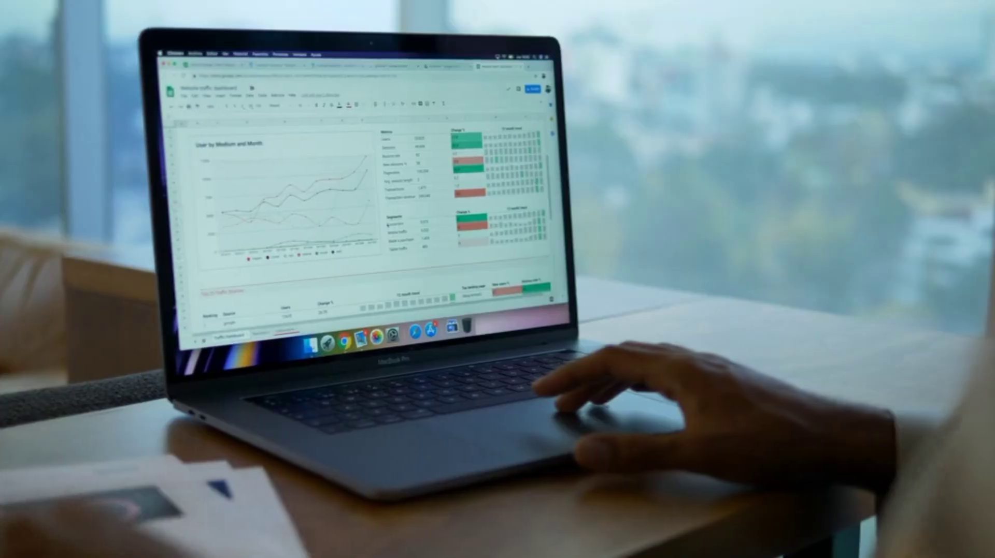